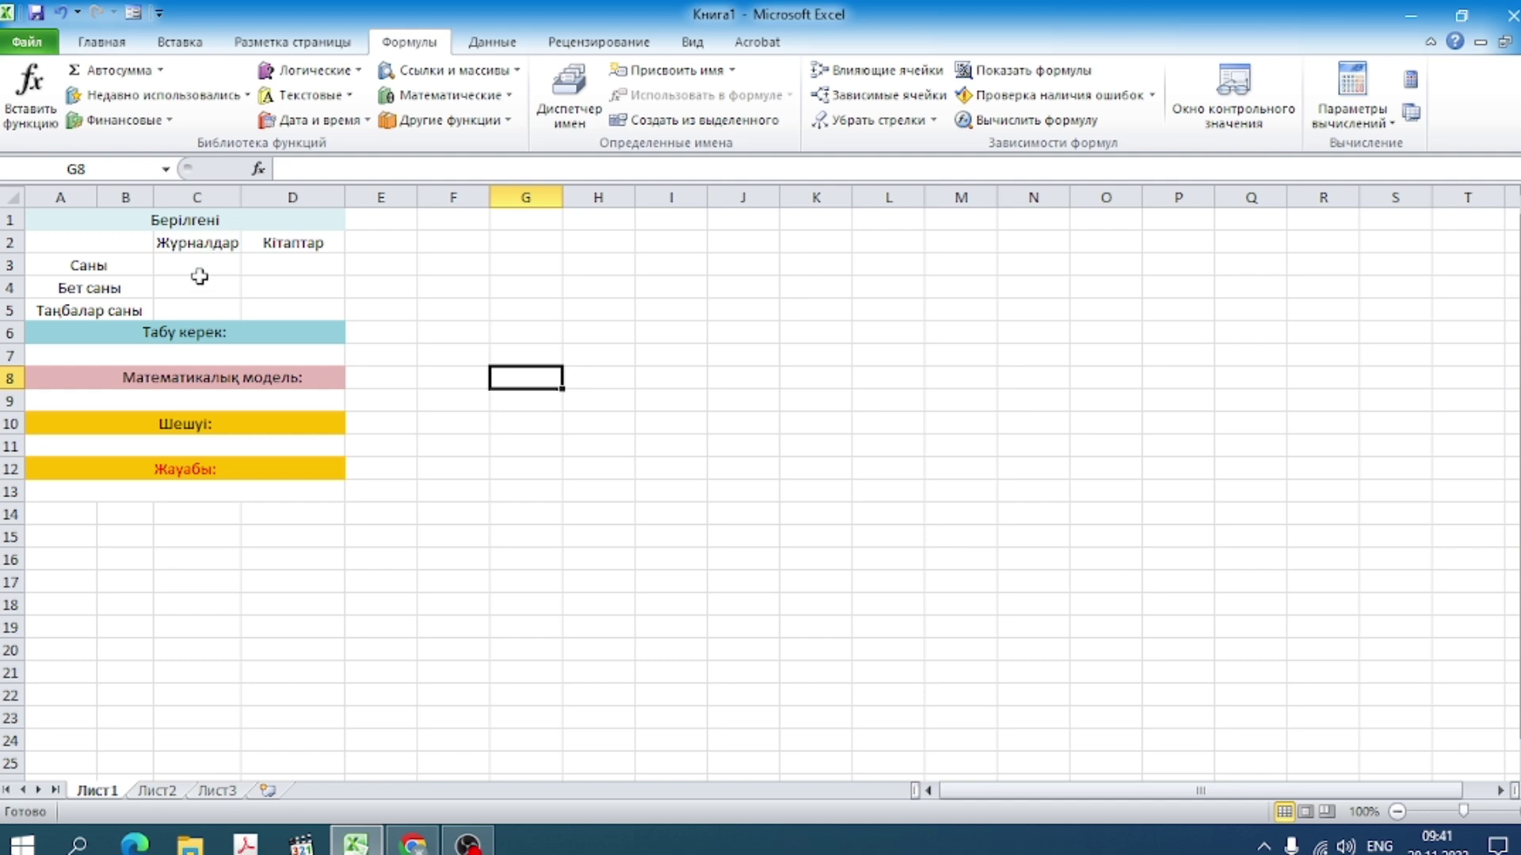
Step: Enter the magazines column values in C5, C4, C3: 2000, 120 and 200
left_click(168, 315)
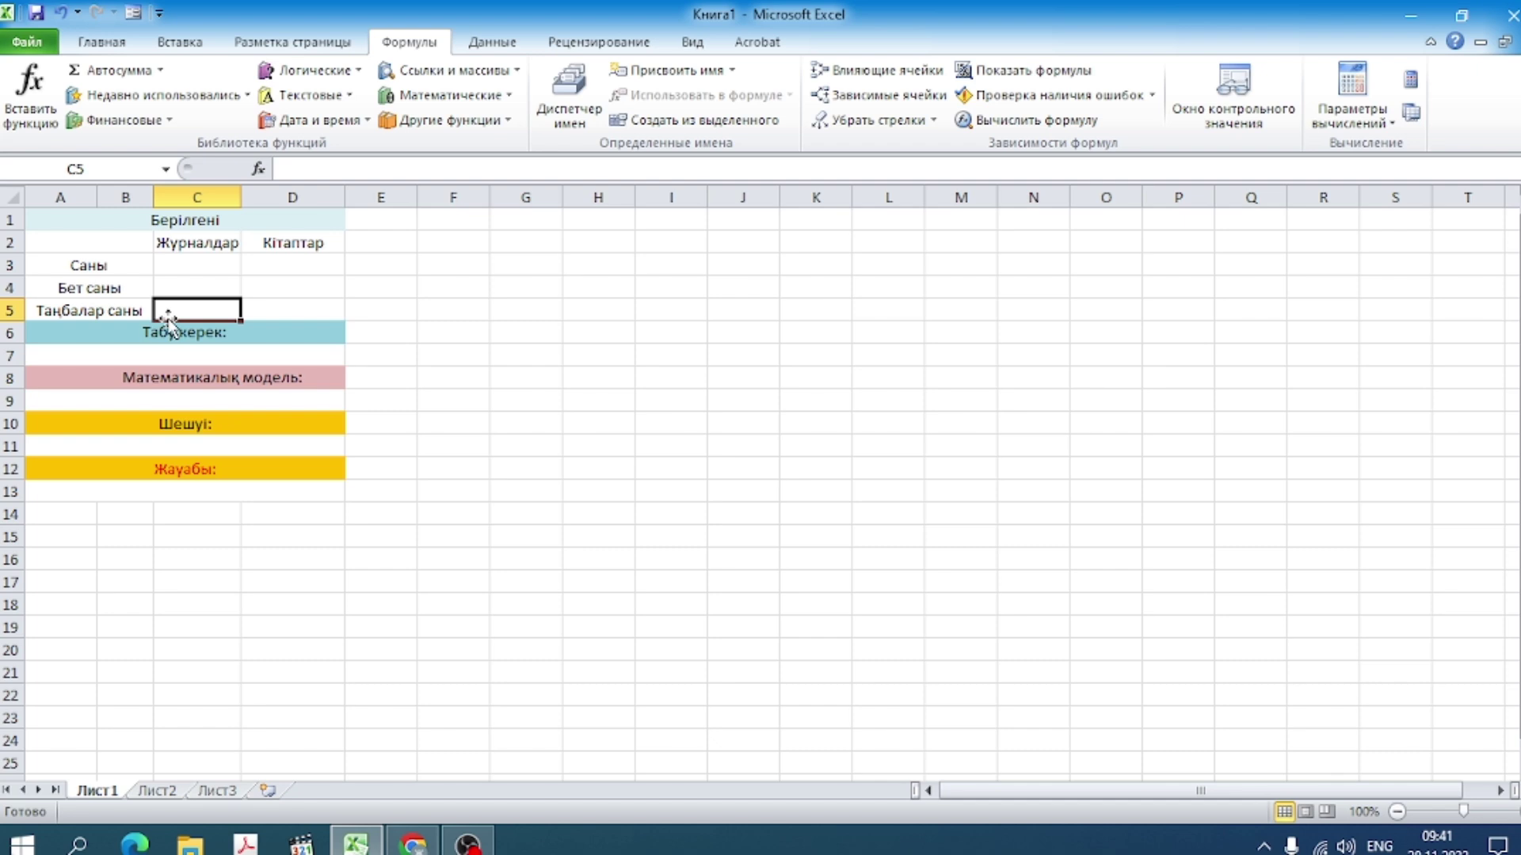
type("200")
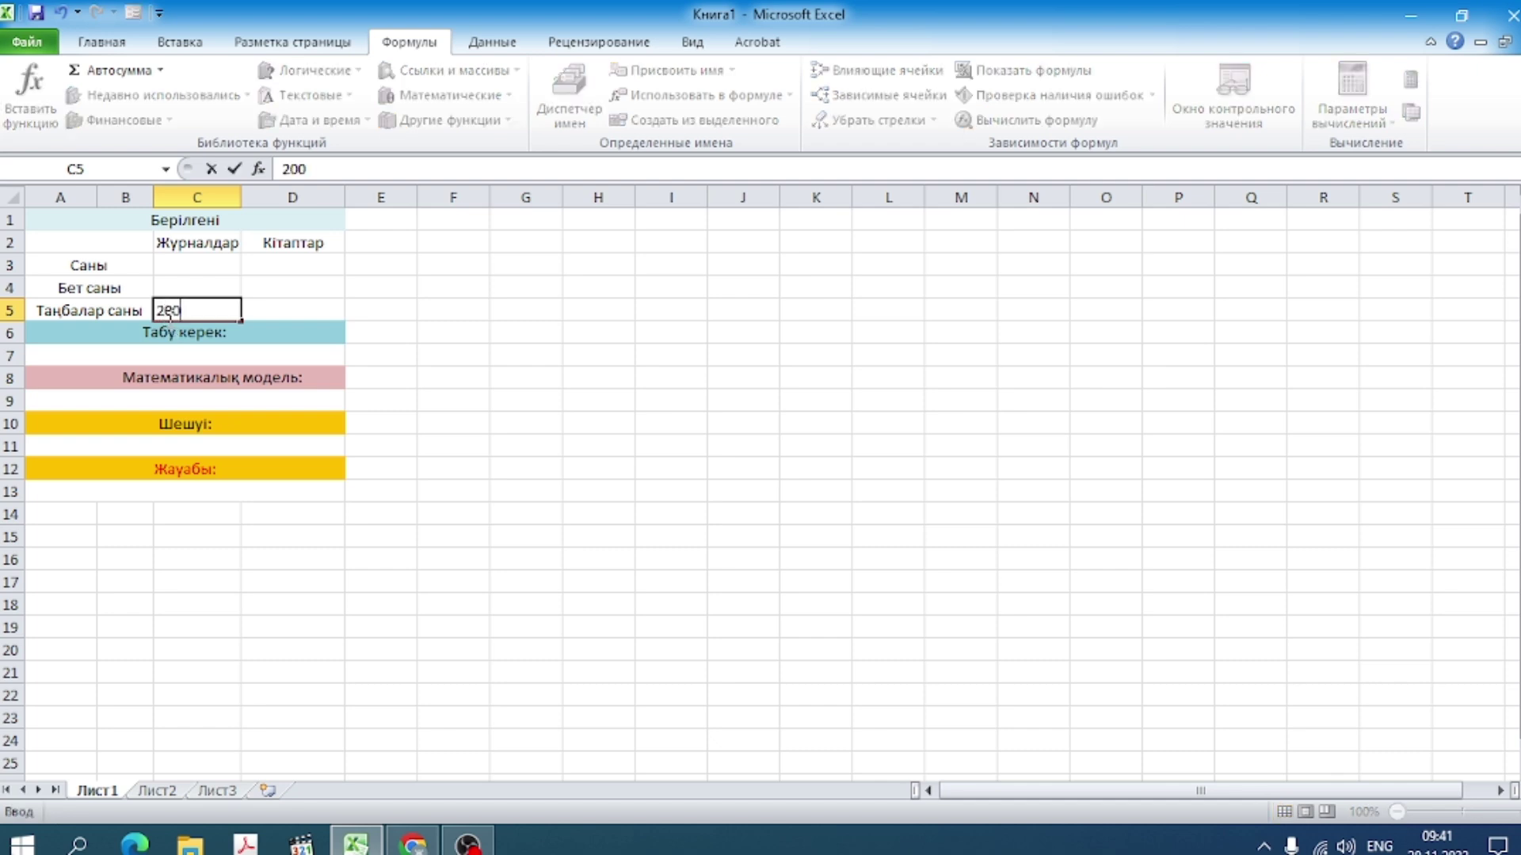
type("0")
key("Up")
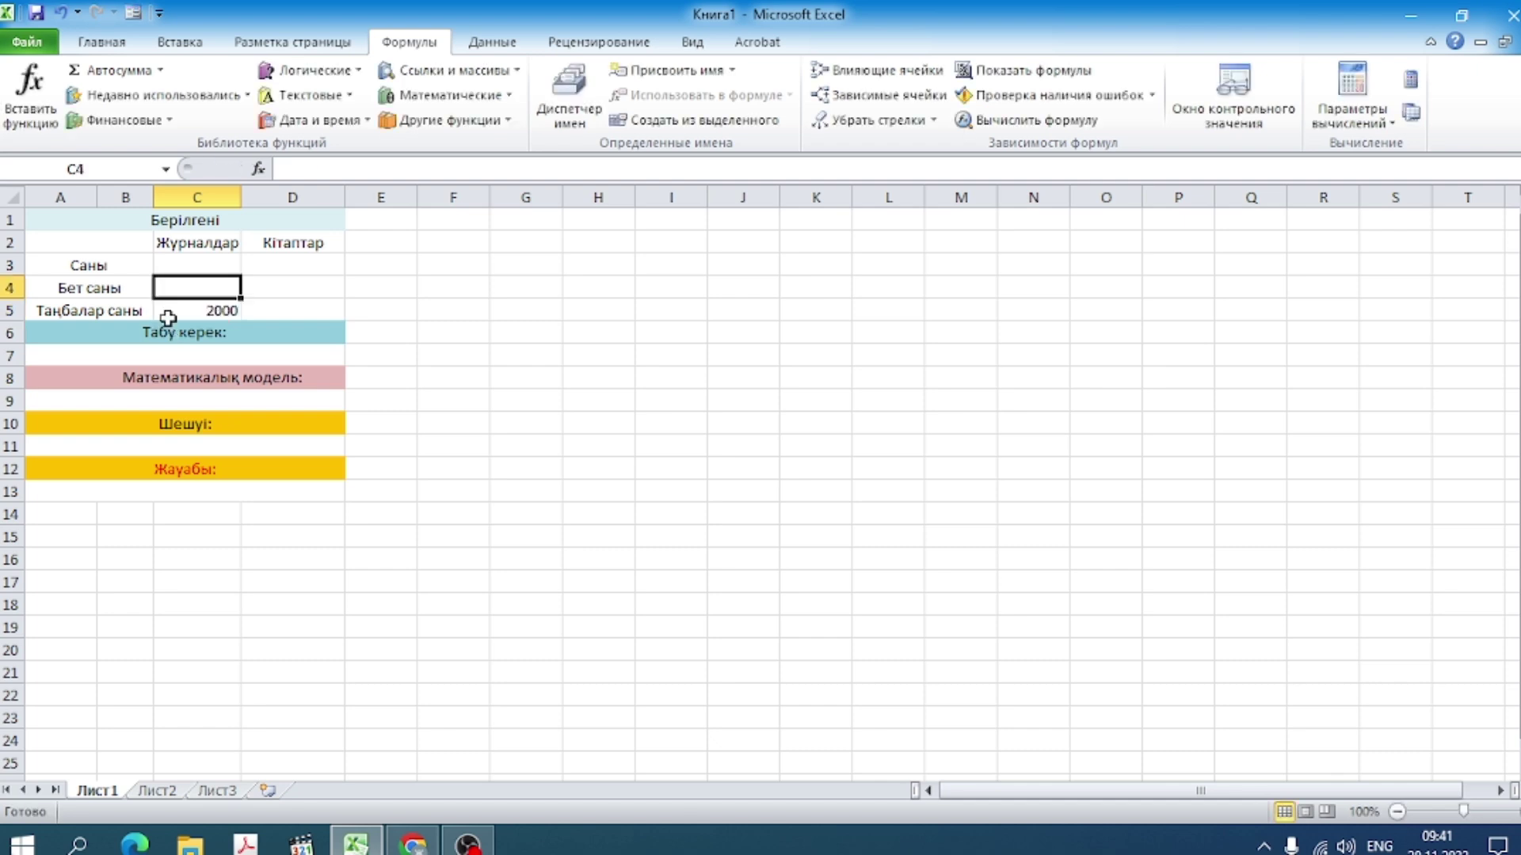
type("12")
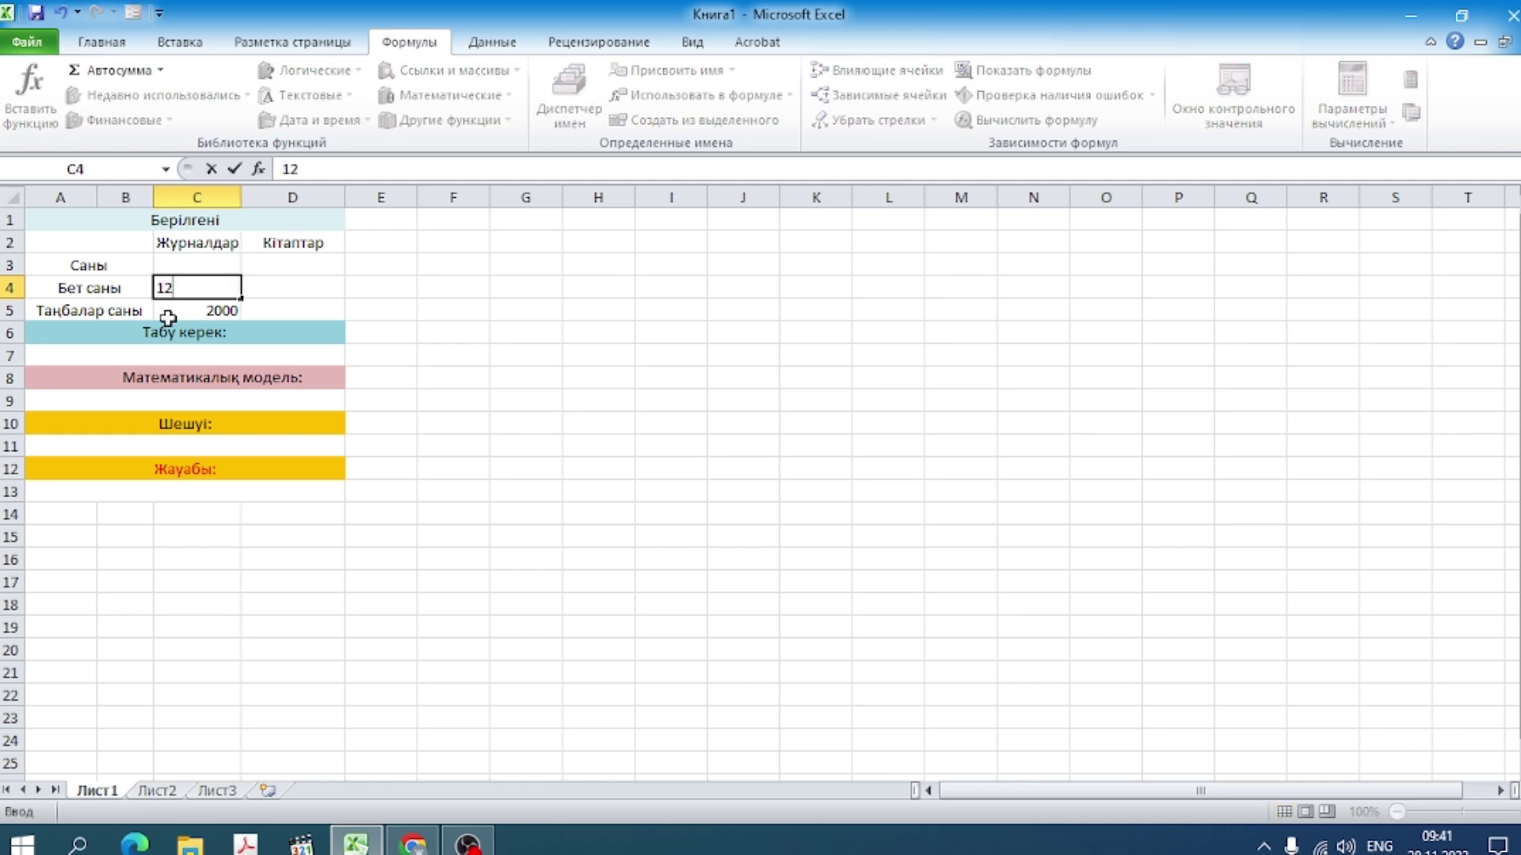
type("0")
key("Up")
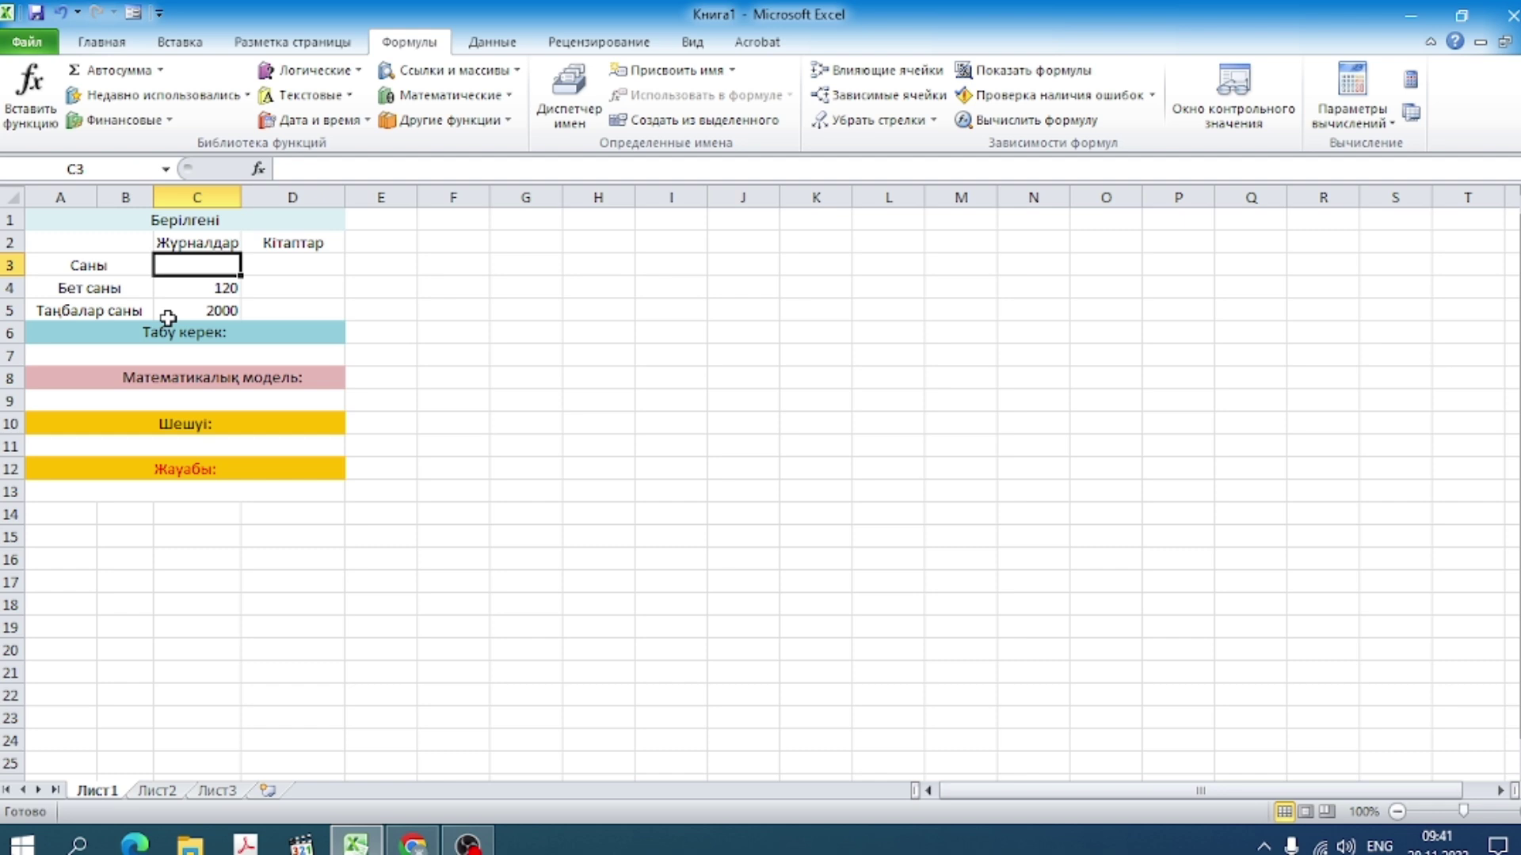
type("2000")
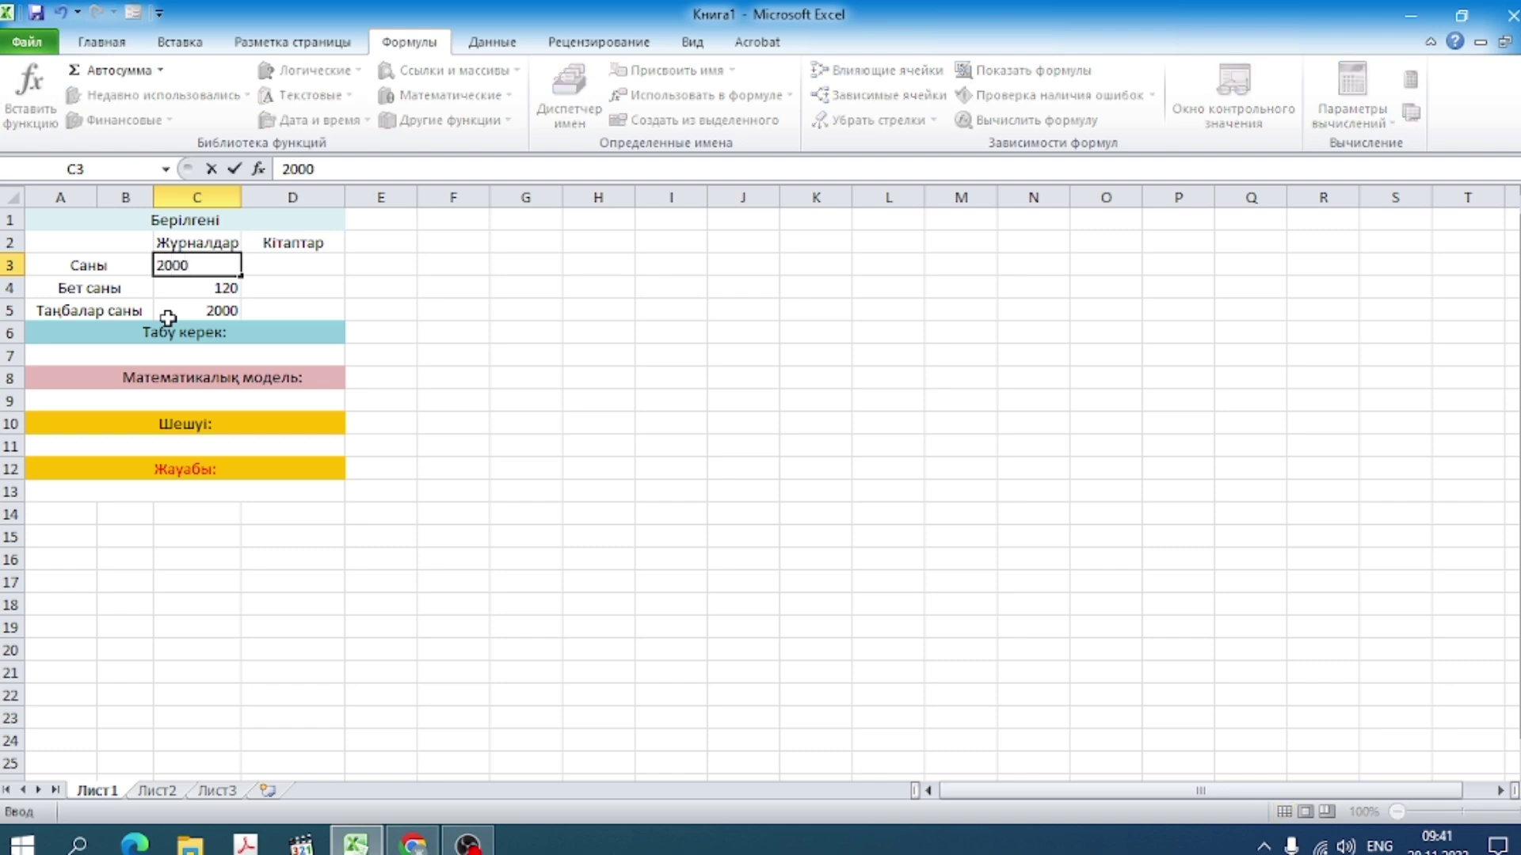
key("BackSpace")
key("Right")
Step: Enter the books column values in D5, D4, D3: 3000, 300 and 500
key("Down")
key("Down")
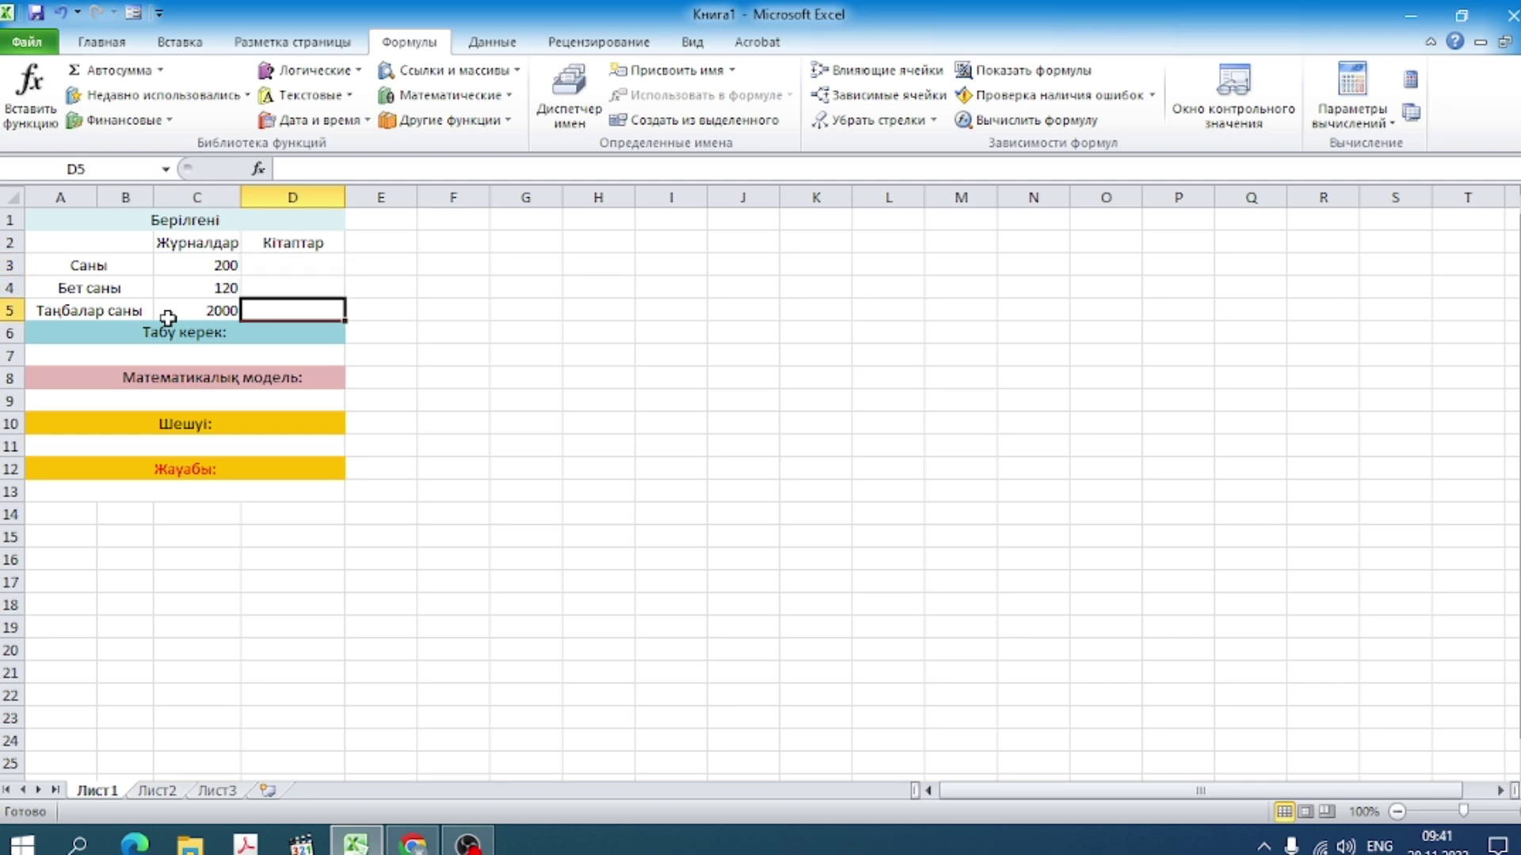
type("3")
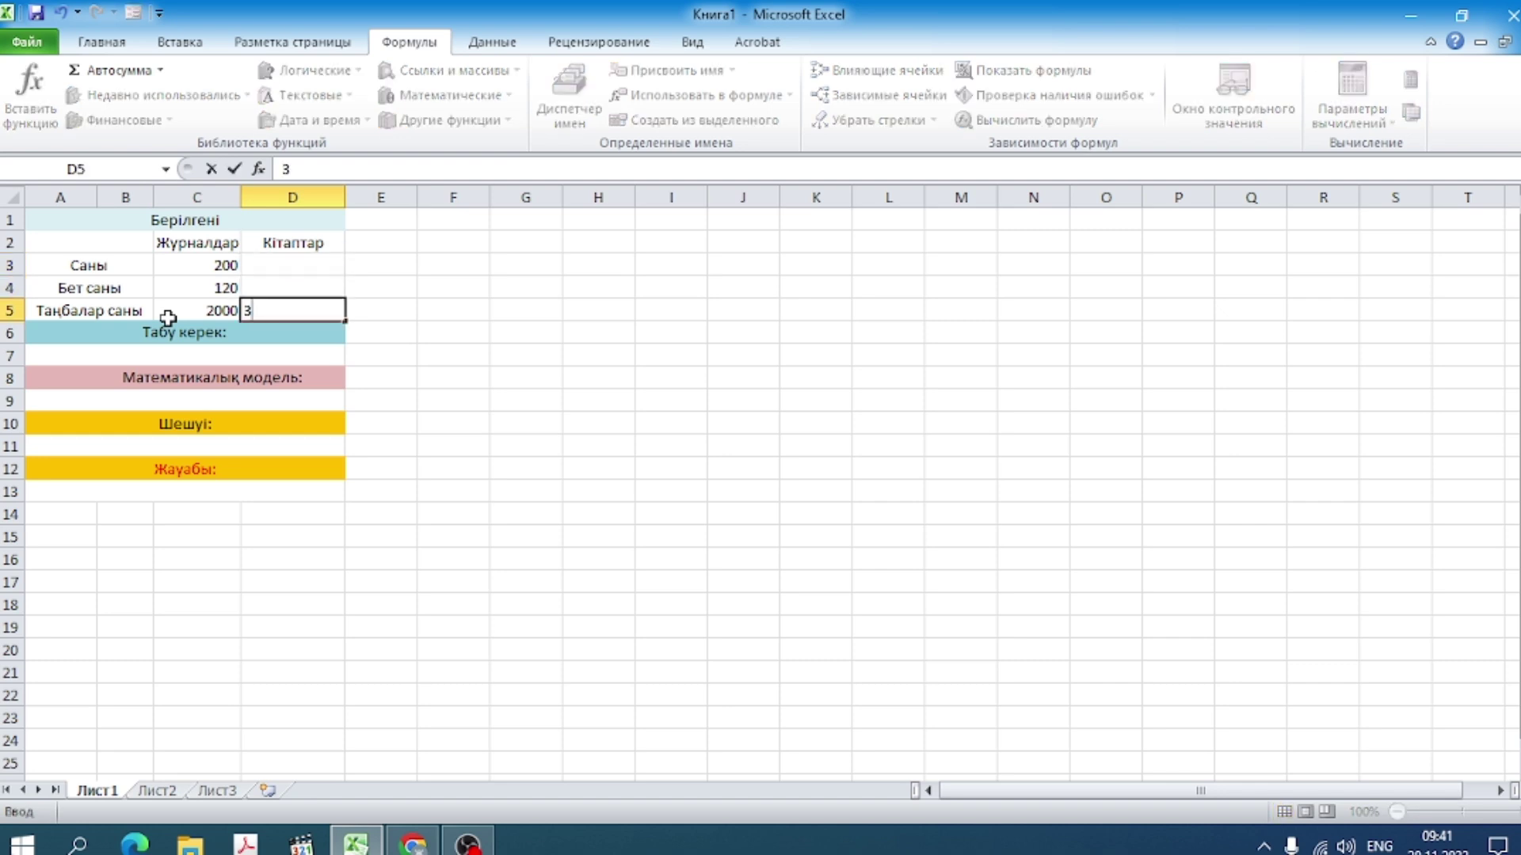
type("000")
key("Up")
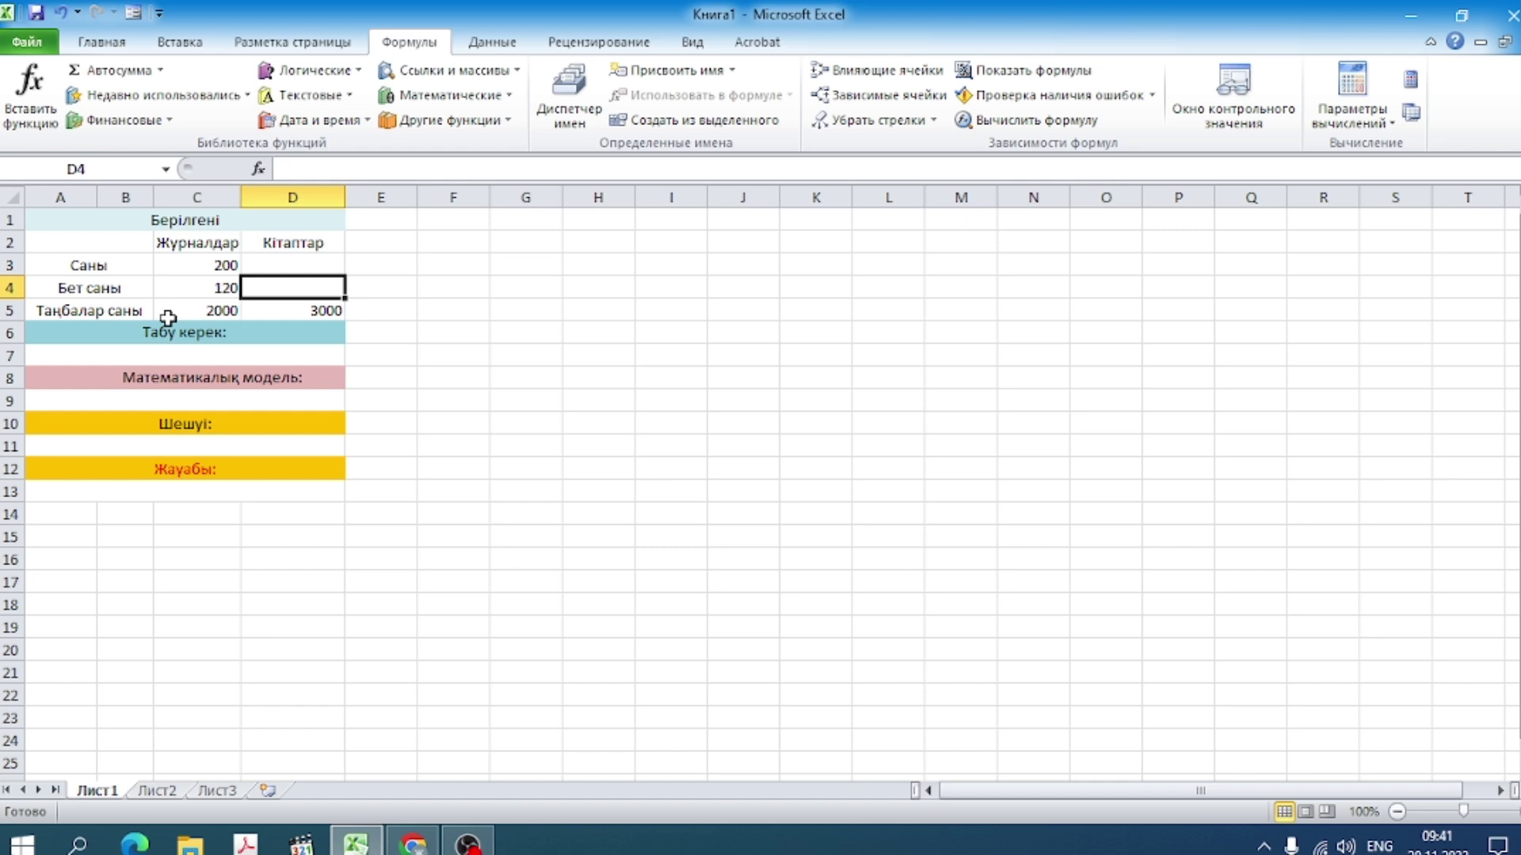
type("300")
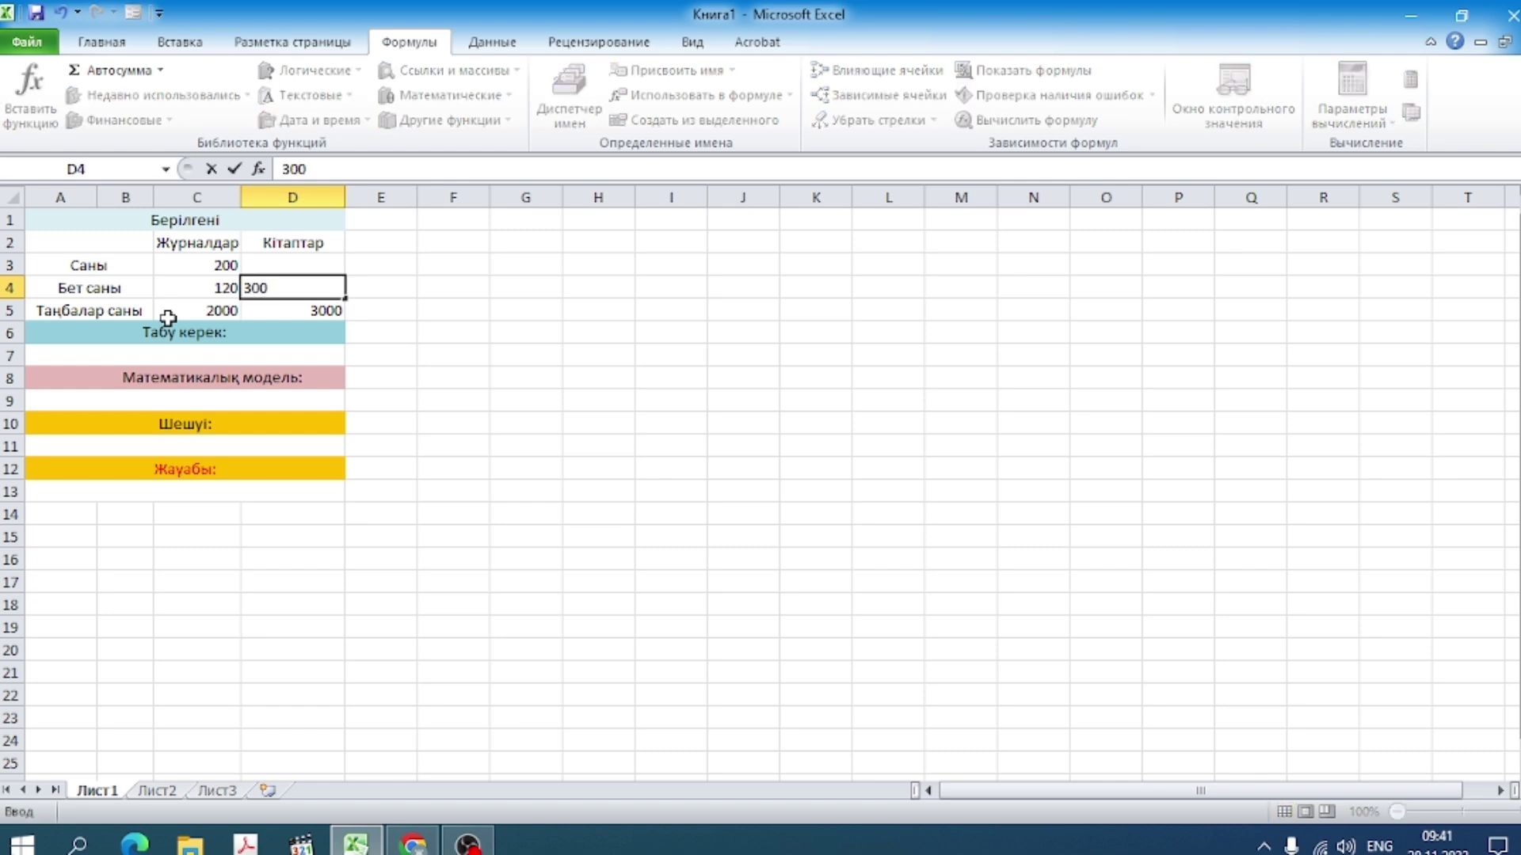
key("Up")
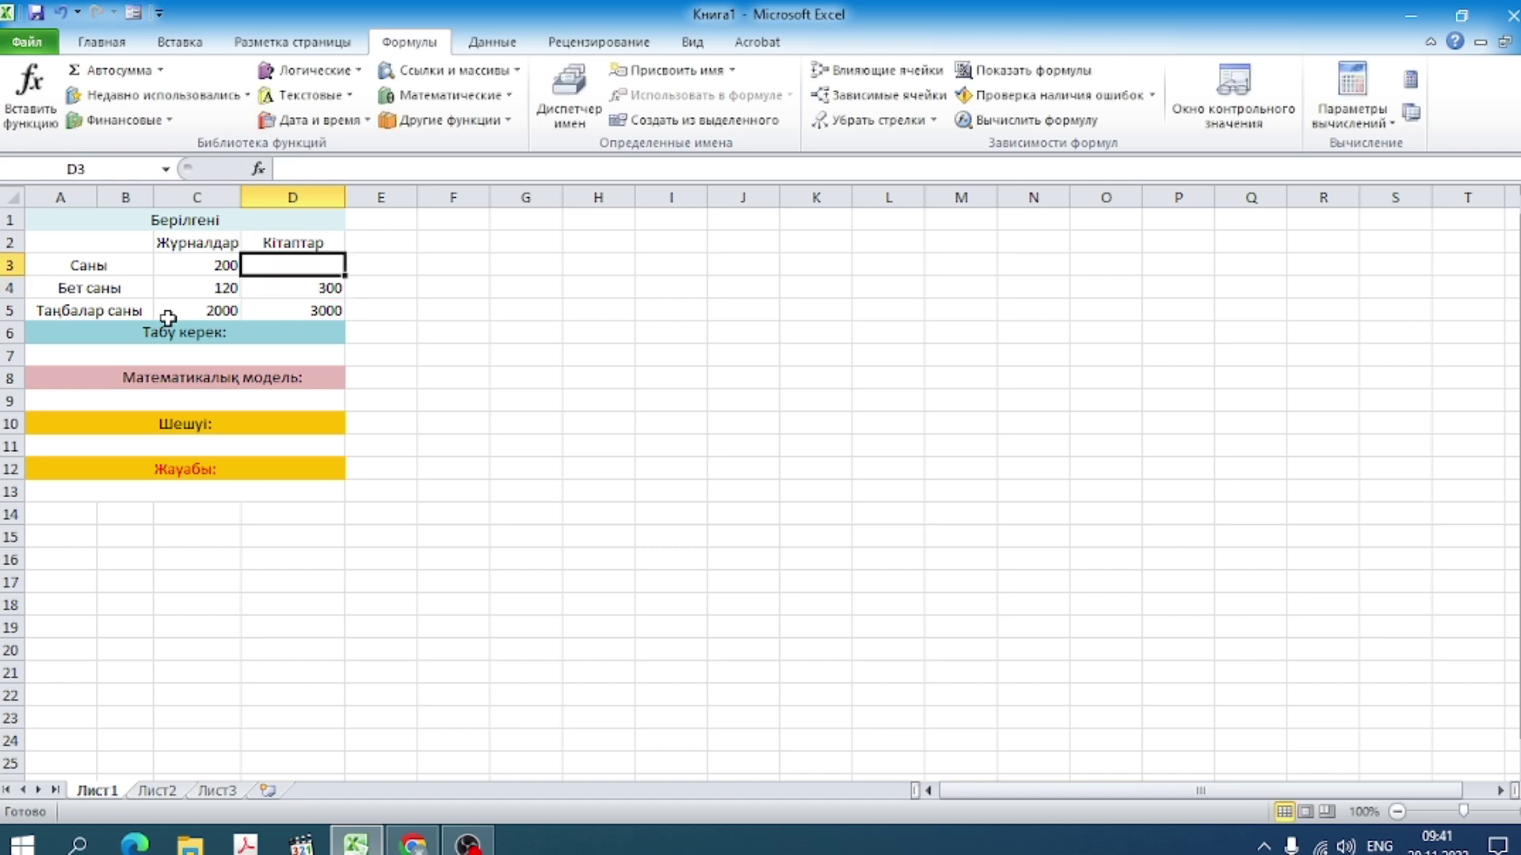
type("500")
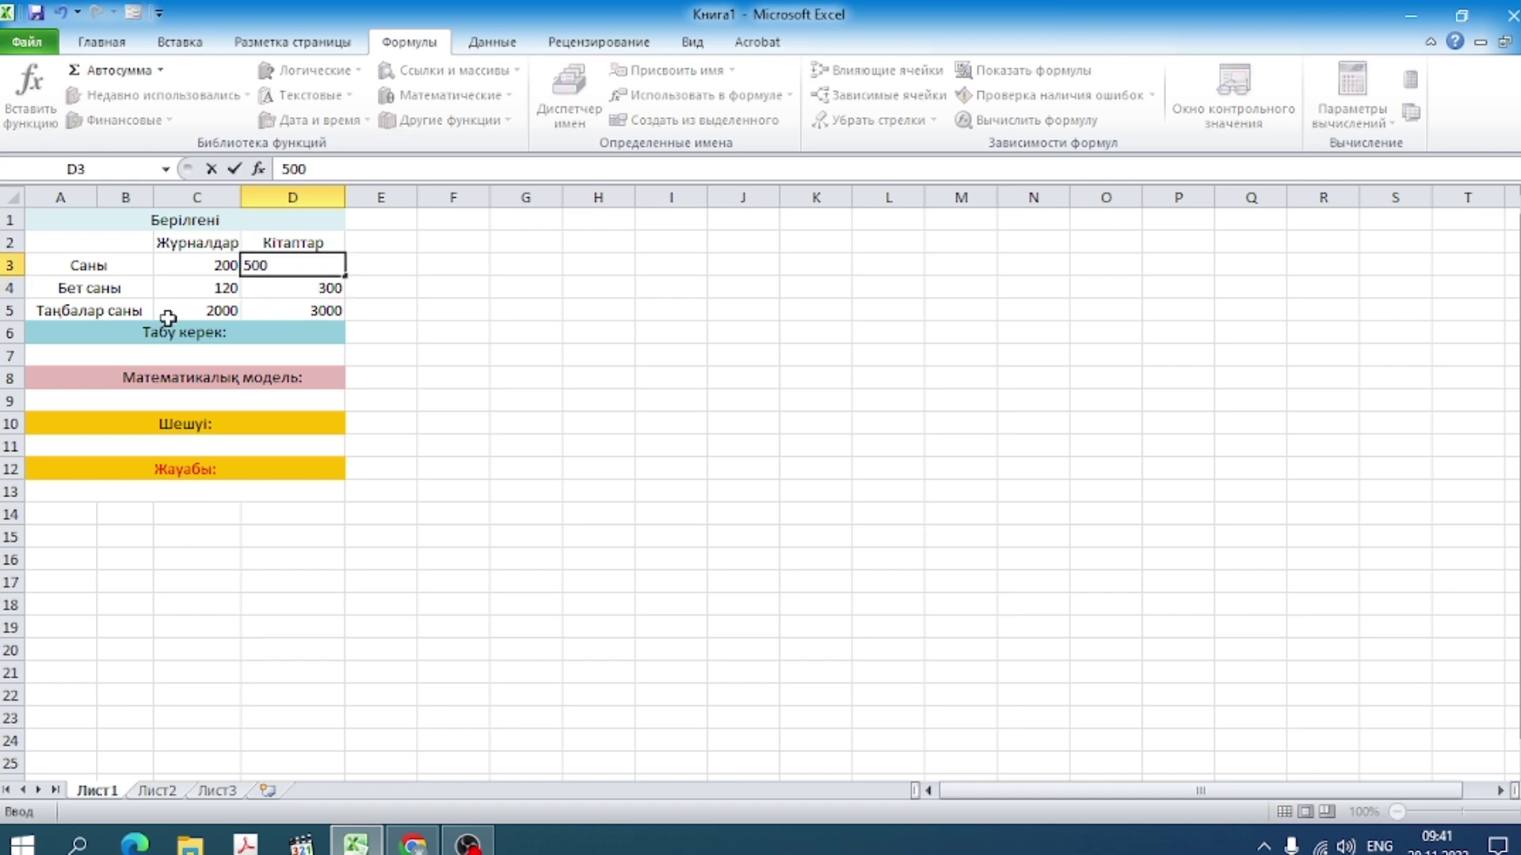
left_click(159, 356)
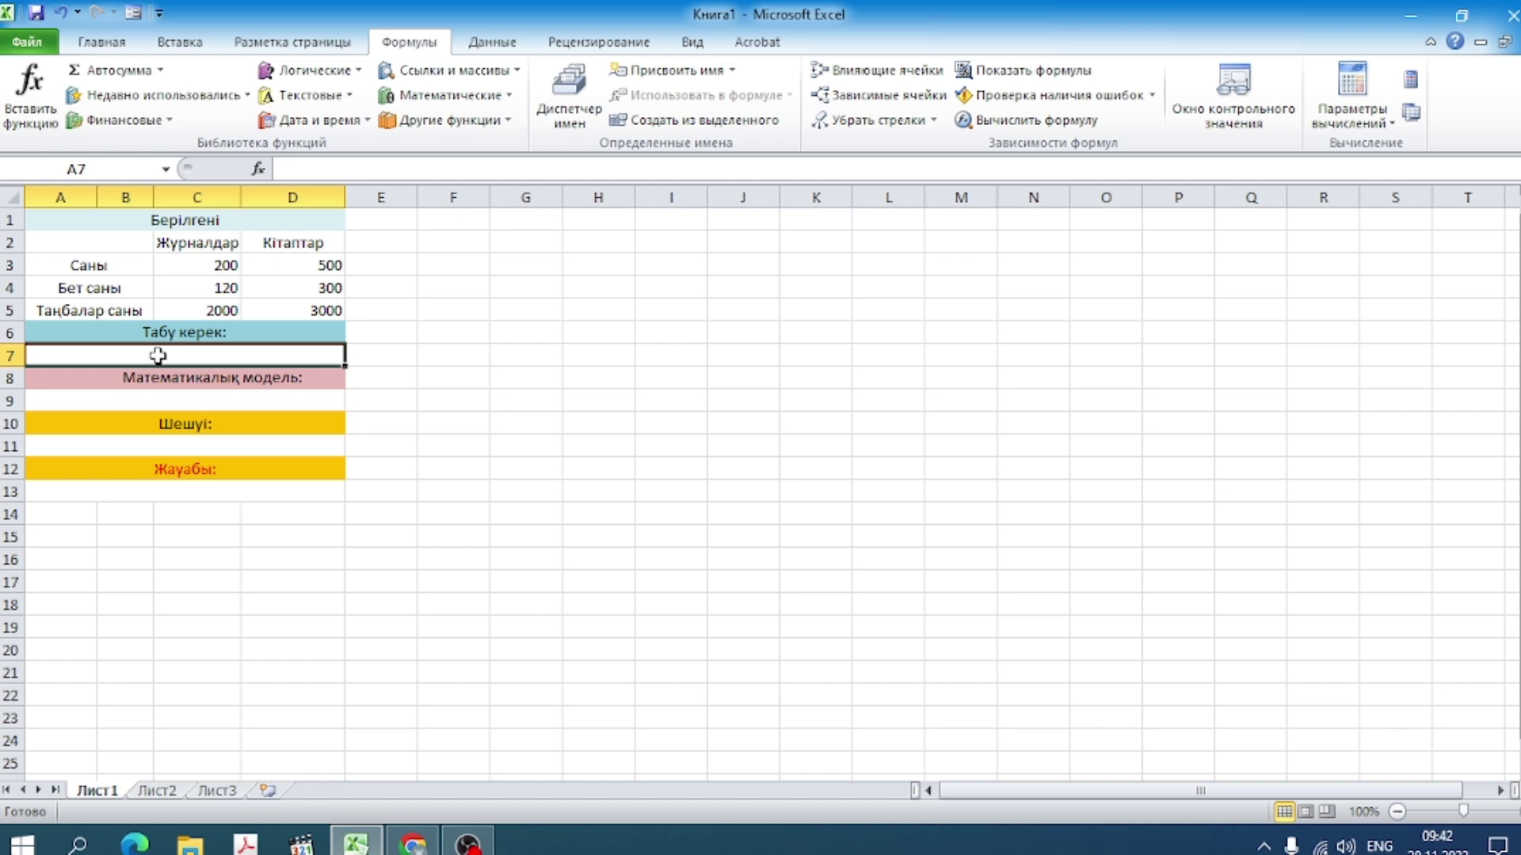
Step: Write 'Кітап дүкенінде қанша ақпарат бар? N-?' in row 7 under Табу керек
key("alt+shift")
key("alt+shift")
type("Кі")
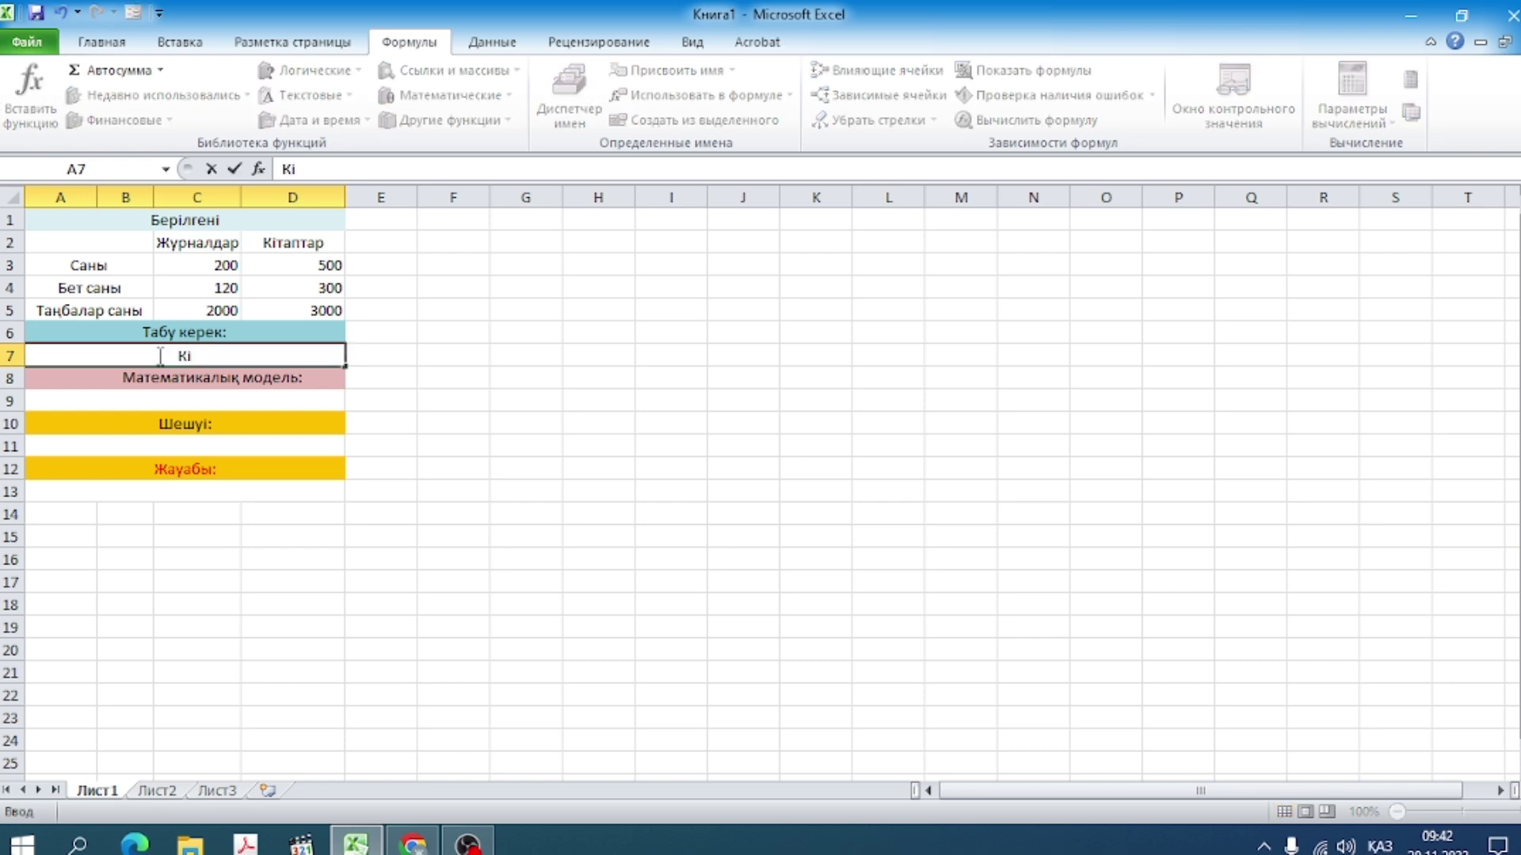
type("тап дүк")
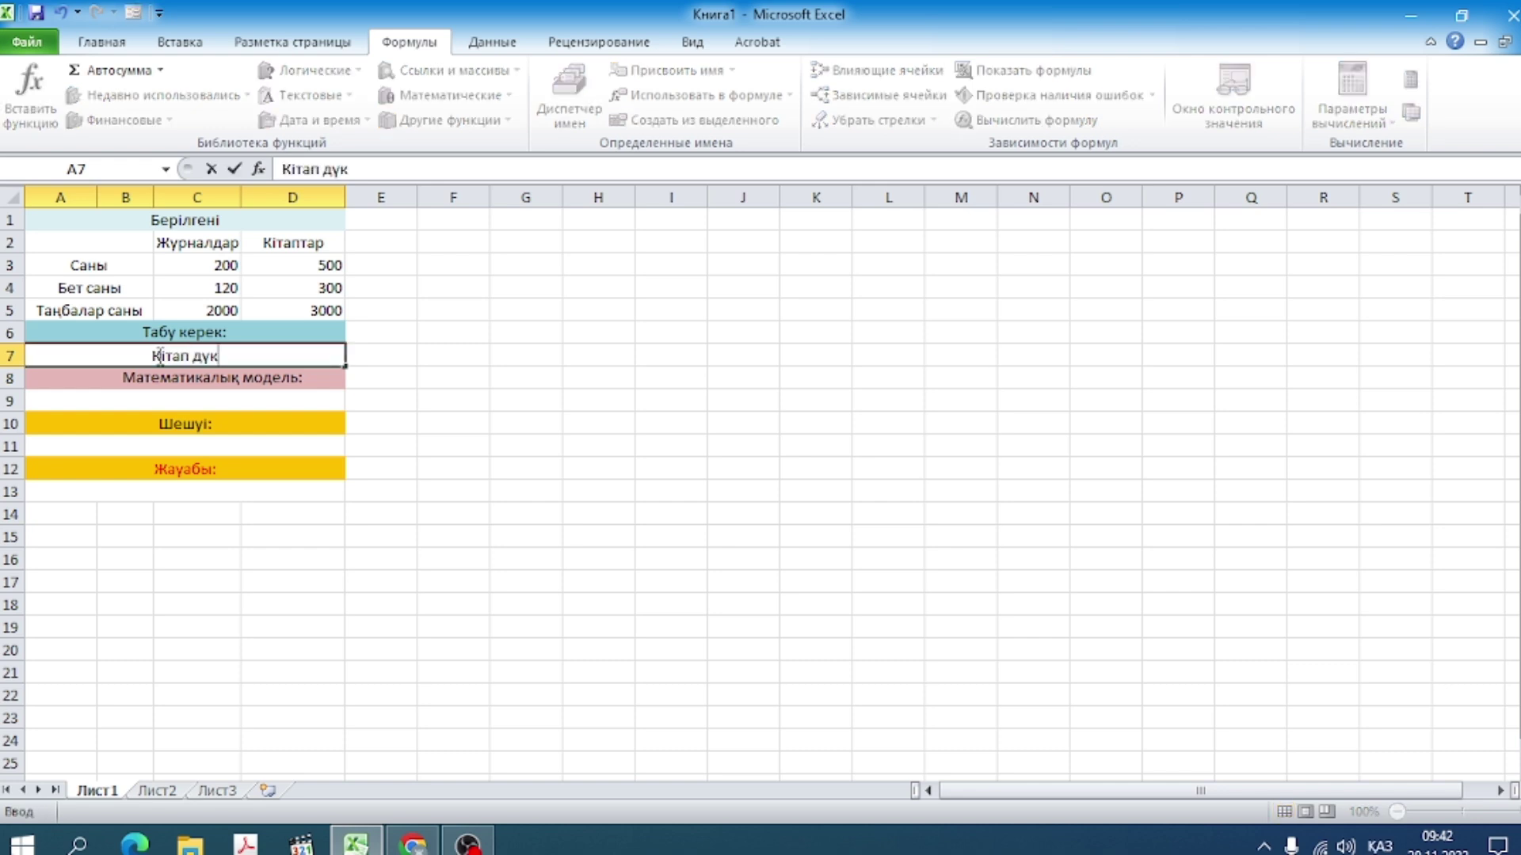
type("енін")
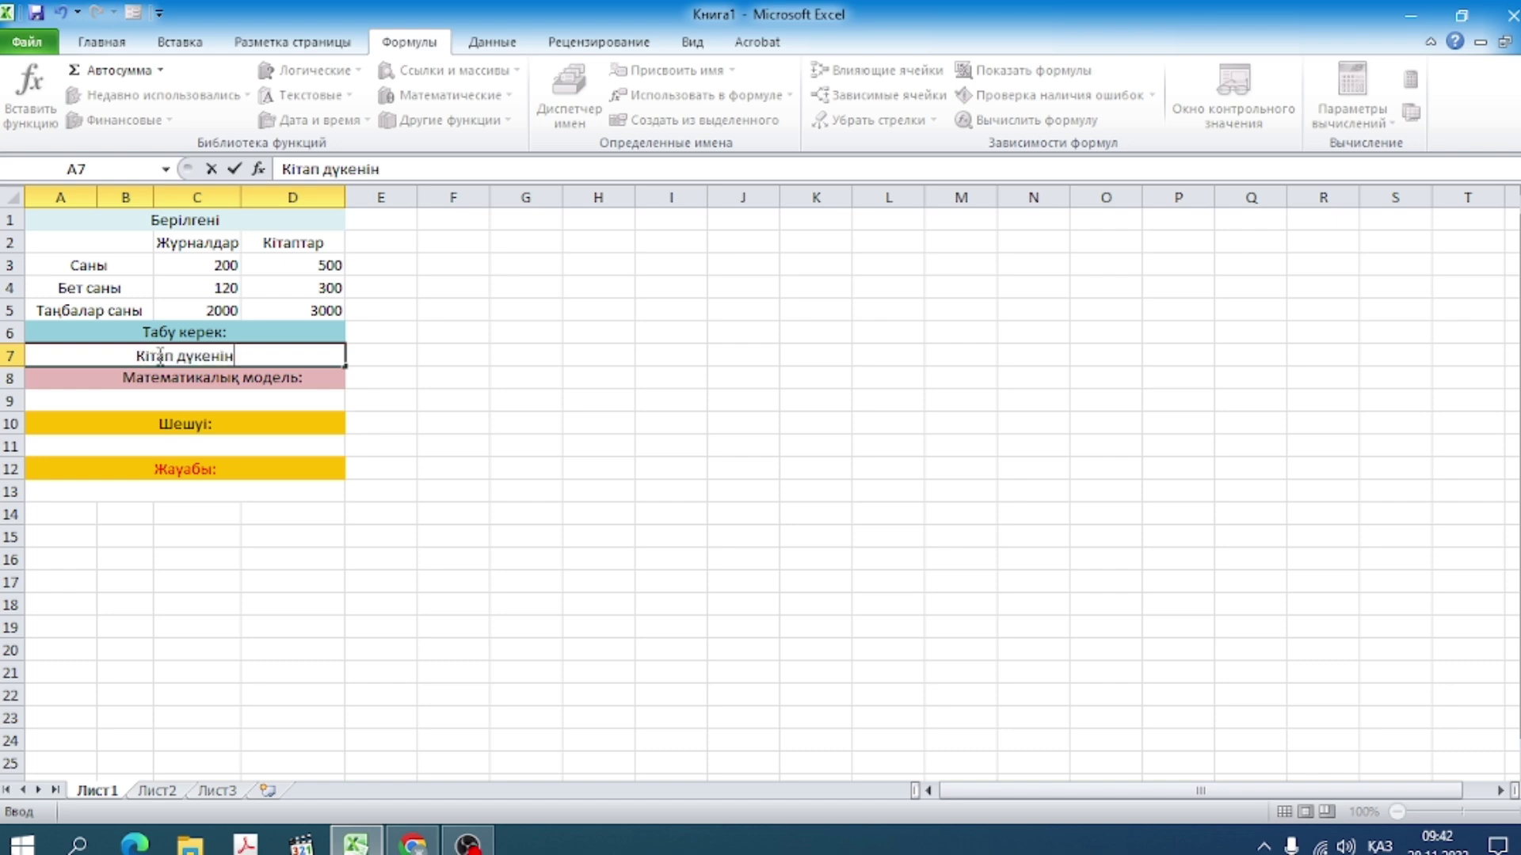
type("де қан")
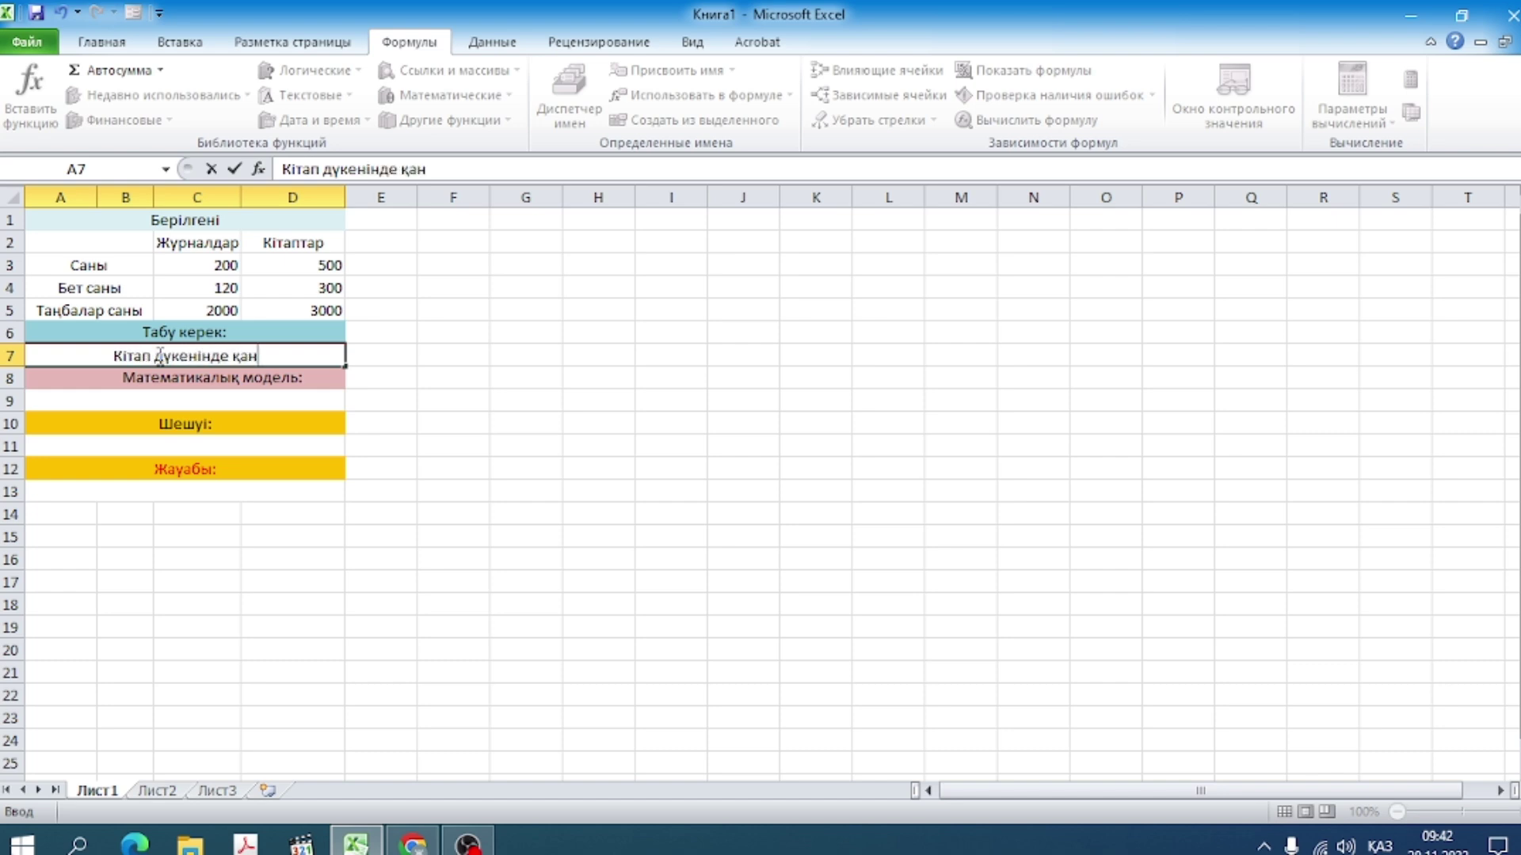
type("ша ақп")
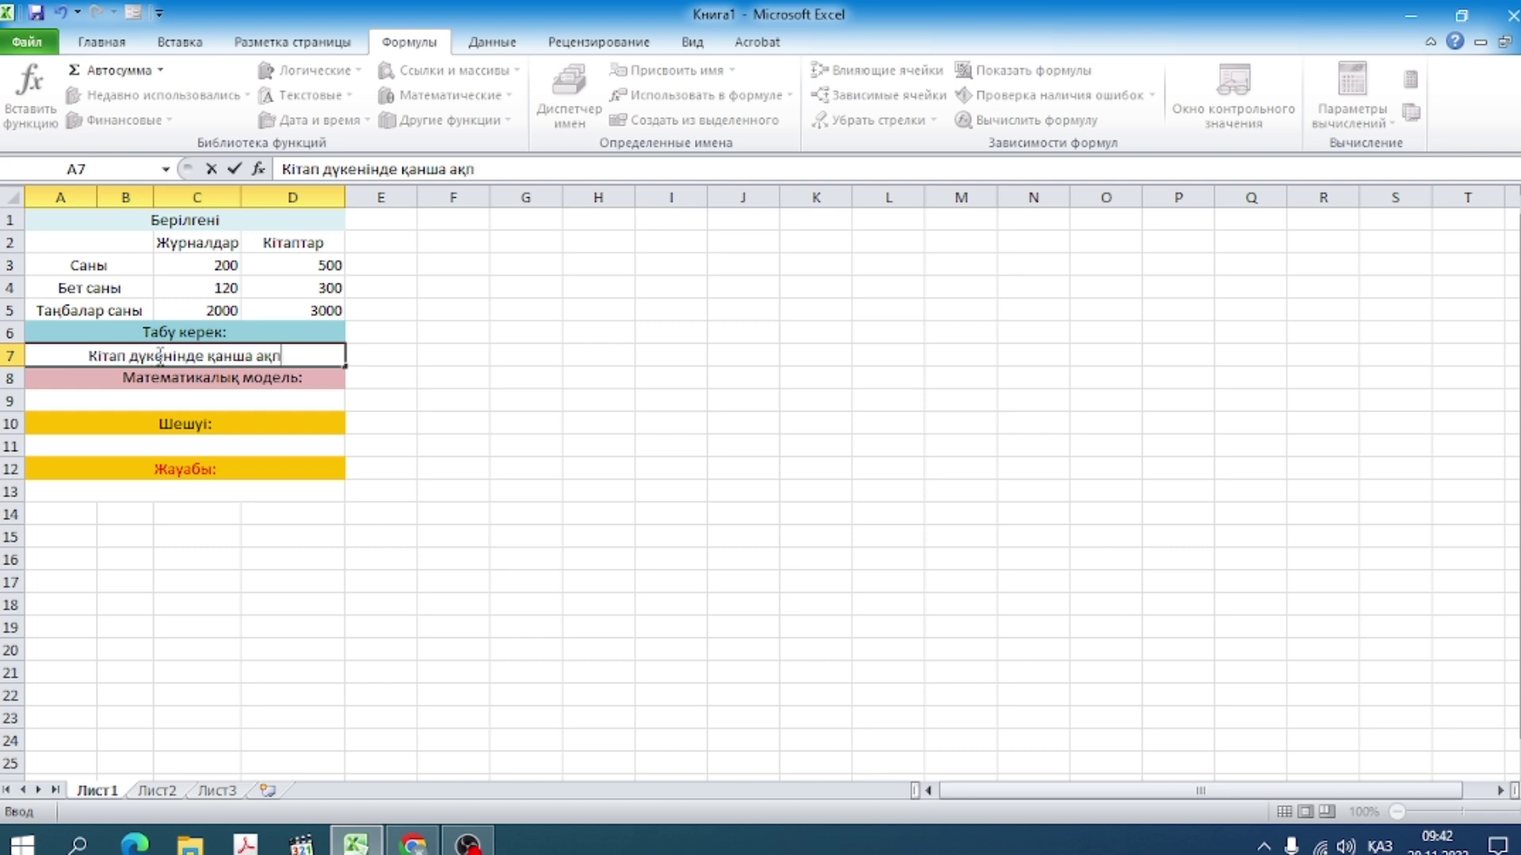
type("арат бар")
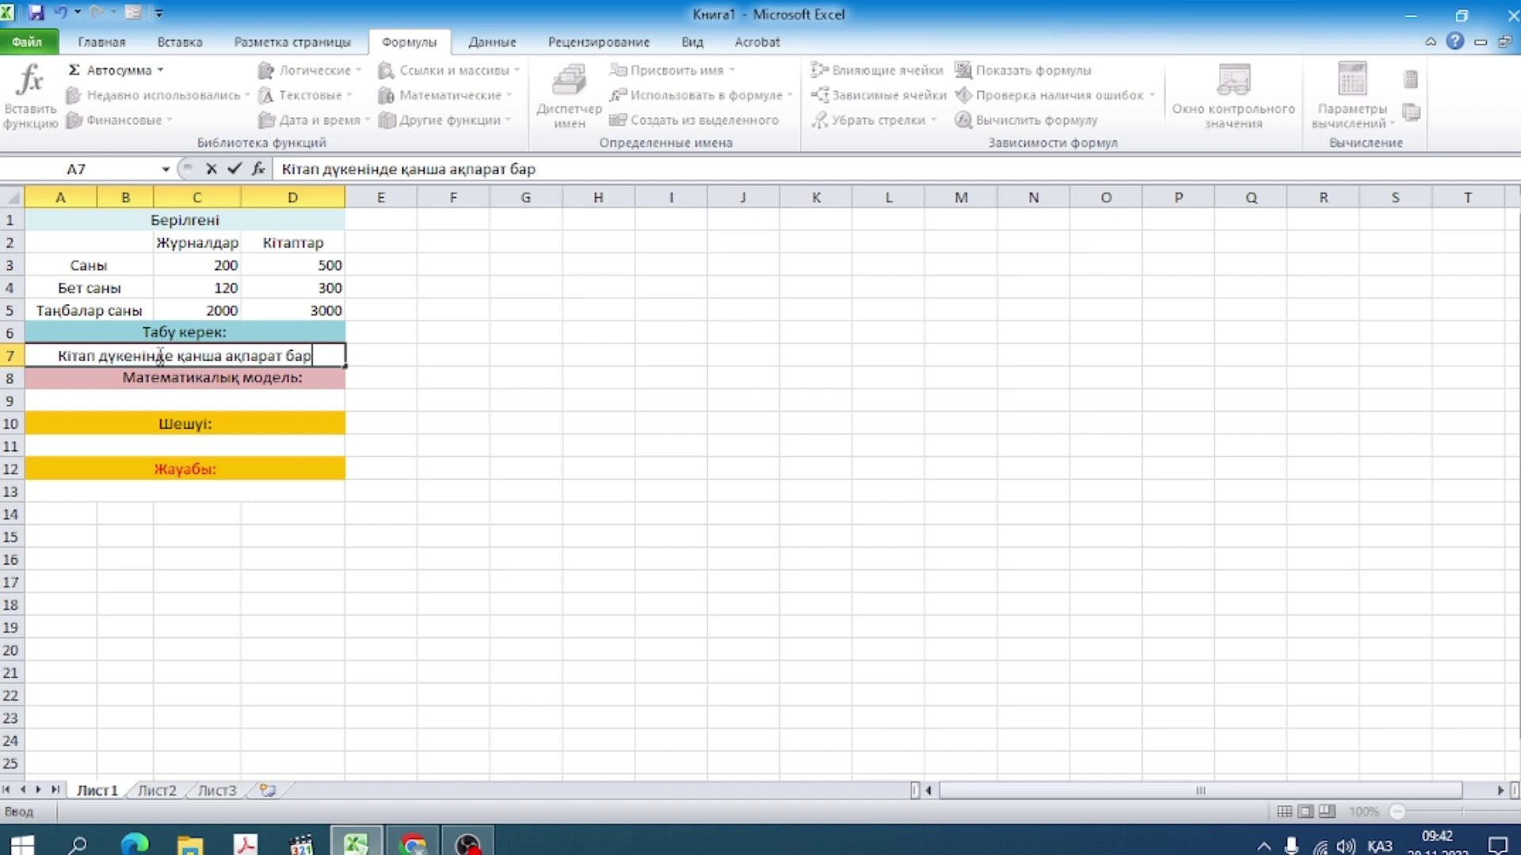
type("?")
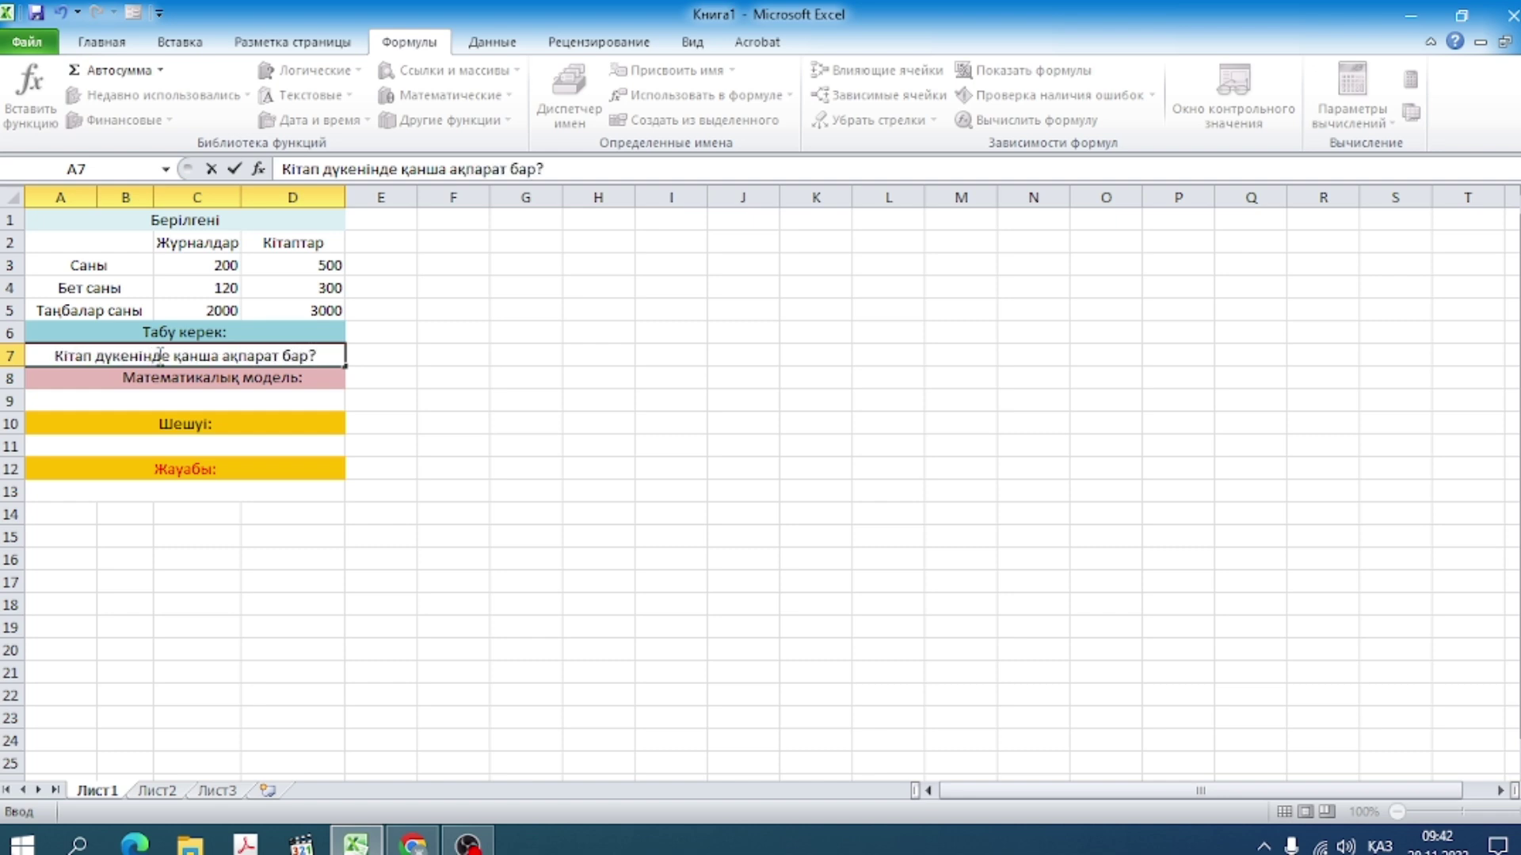
key("alt+shift")
type(" N-?")
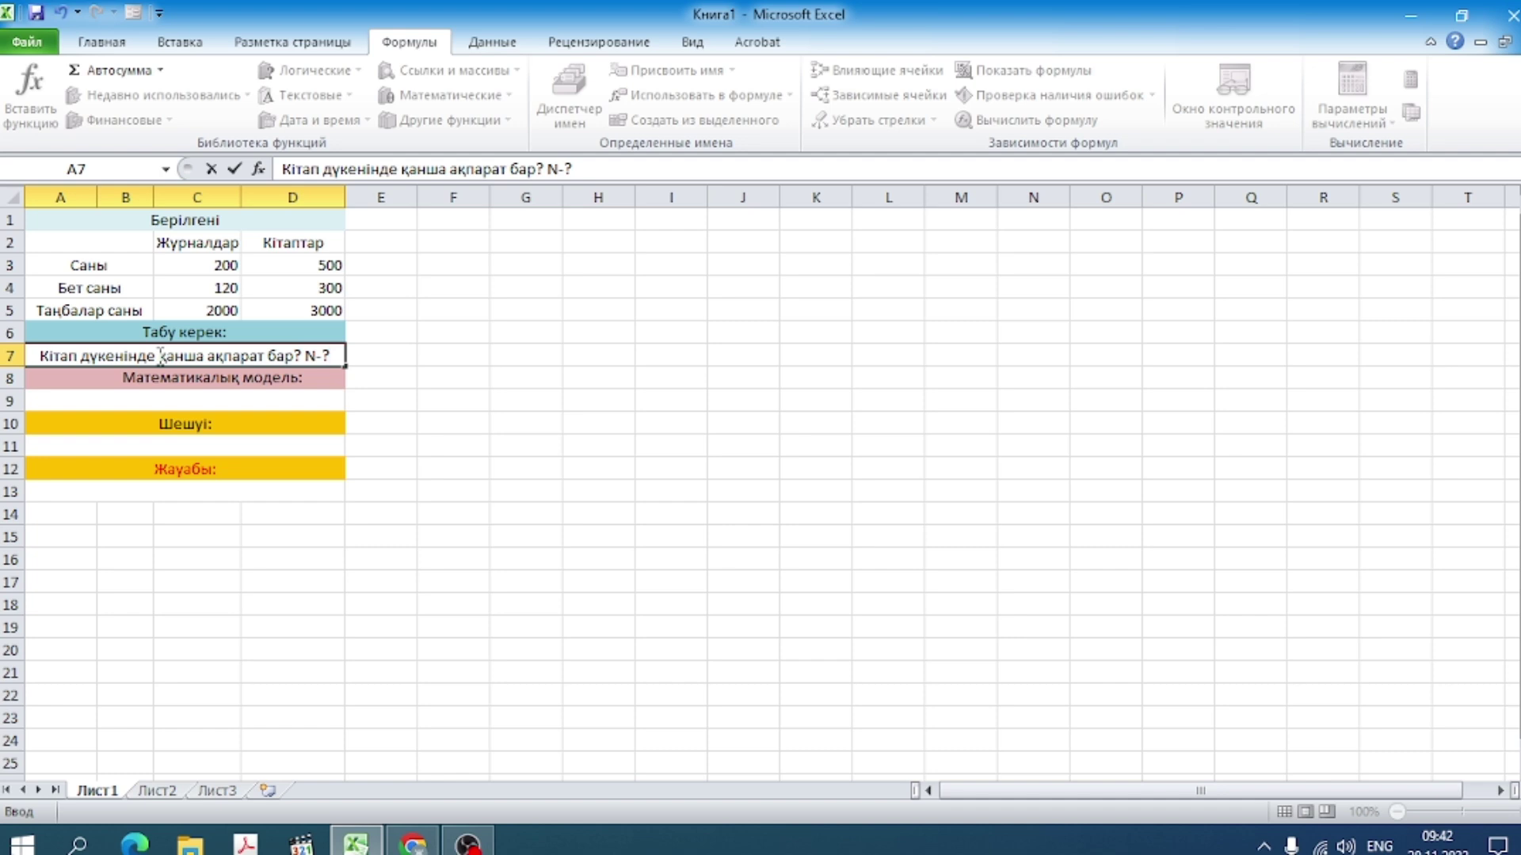
left_click(160, 393)
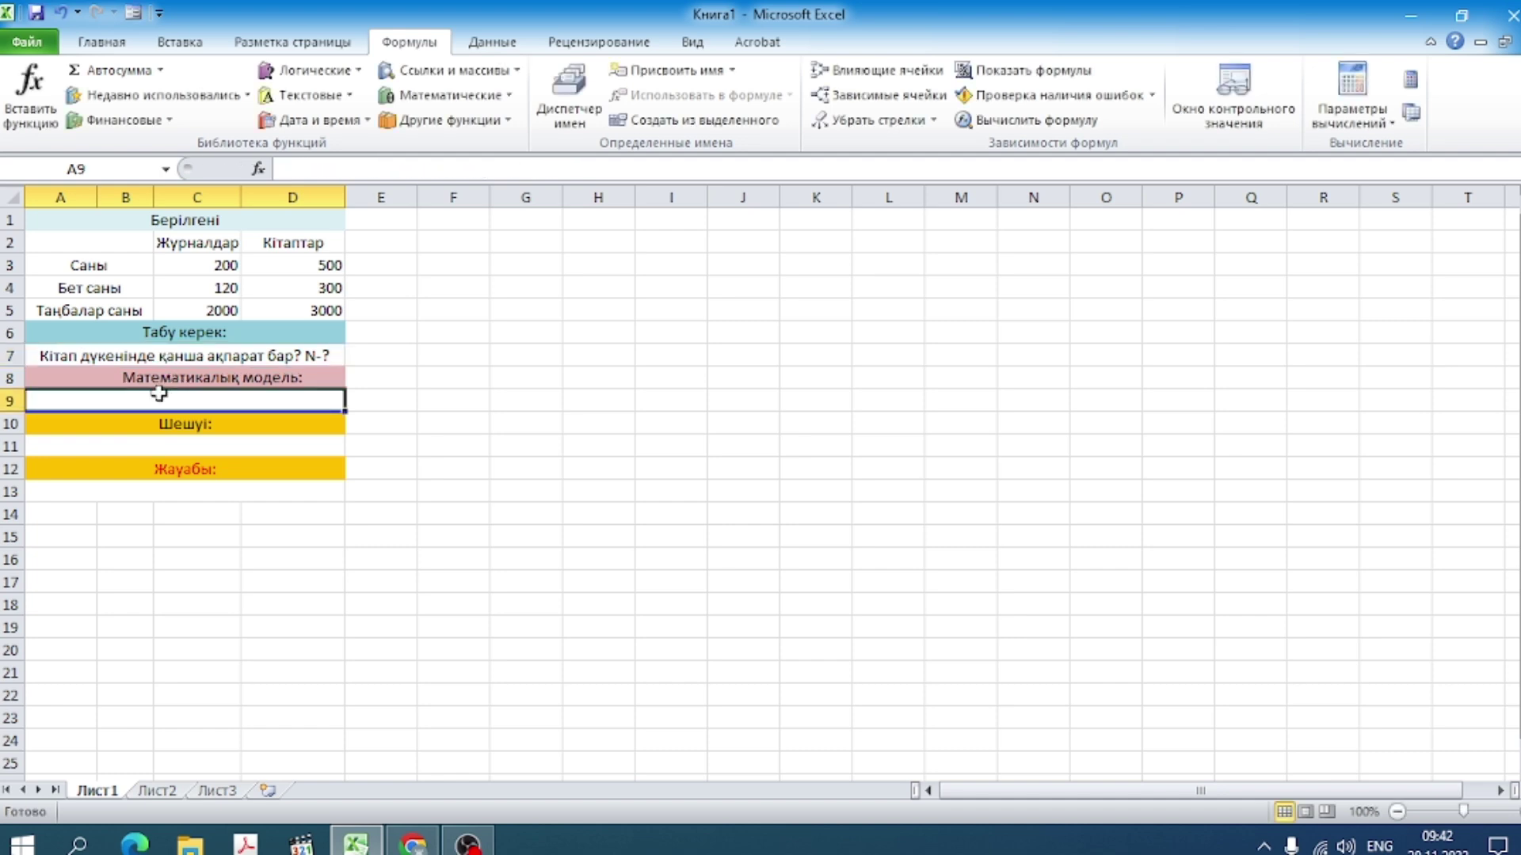
Step: Enter the text N=(C3*C4*C5+D3*D4*D5)*8 in A9 as the mathematical model
type("N")
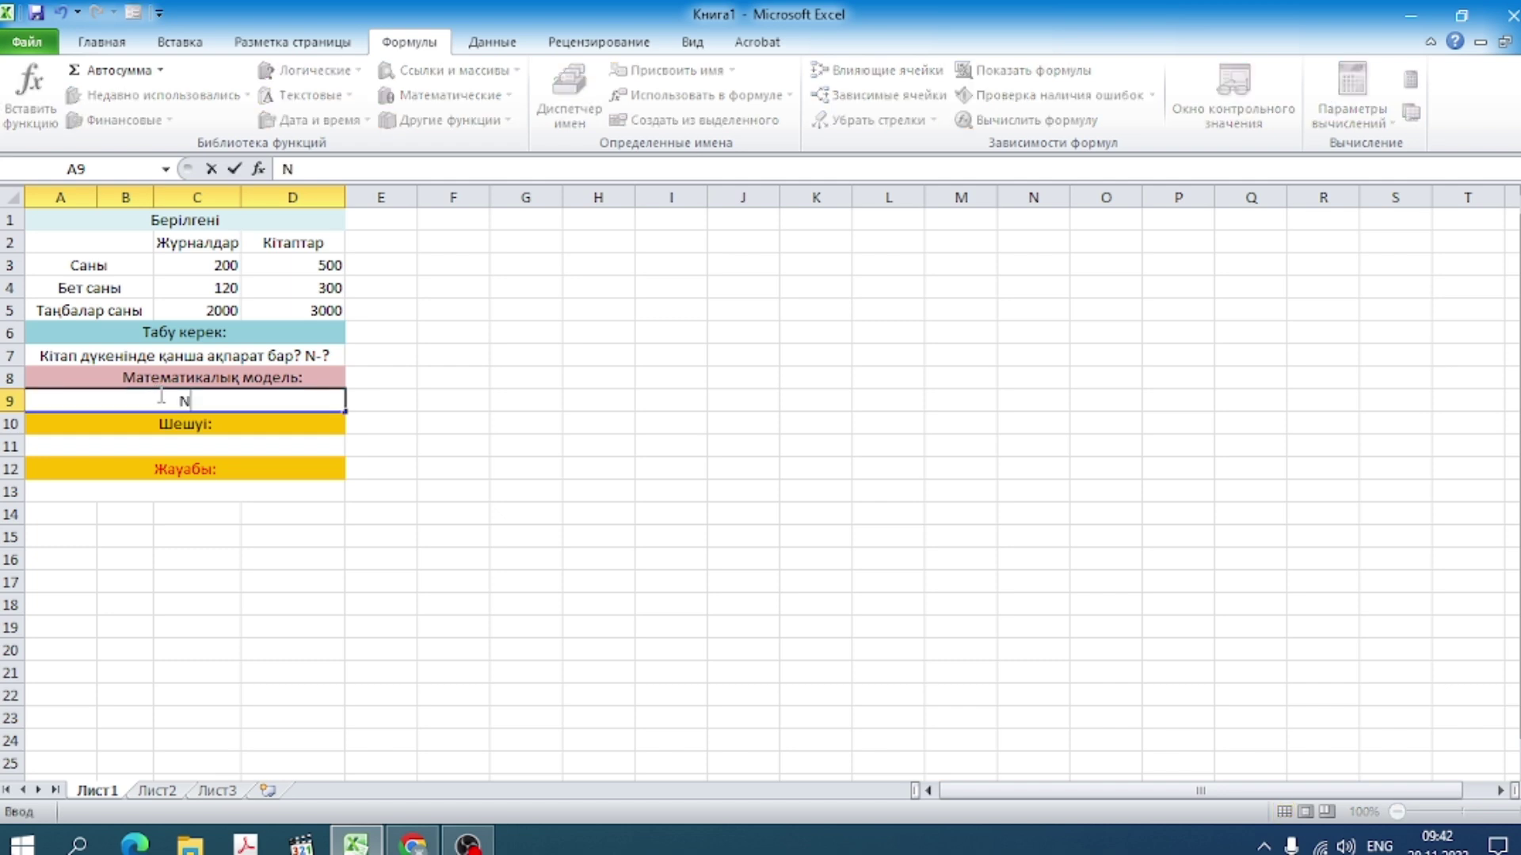
type("=")
type("(")
type("C3")
type("*C")
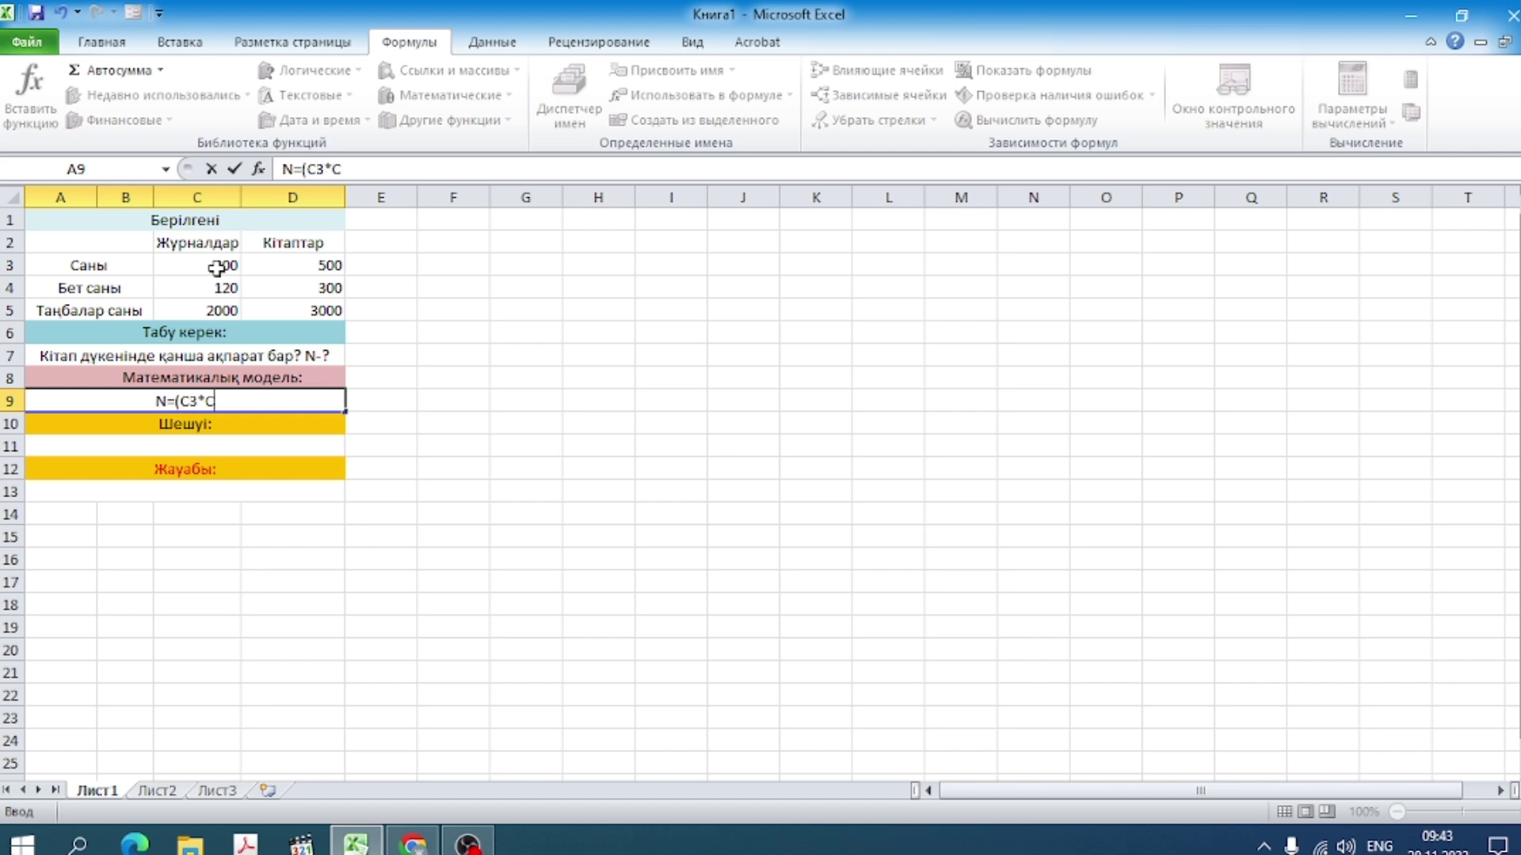
type("4")
type("*")
key("BackSpace")
type("*")
type("C5")
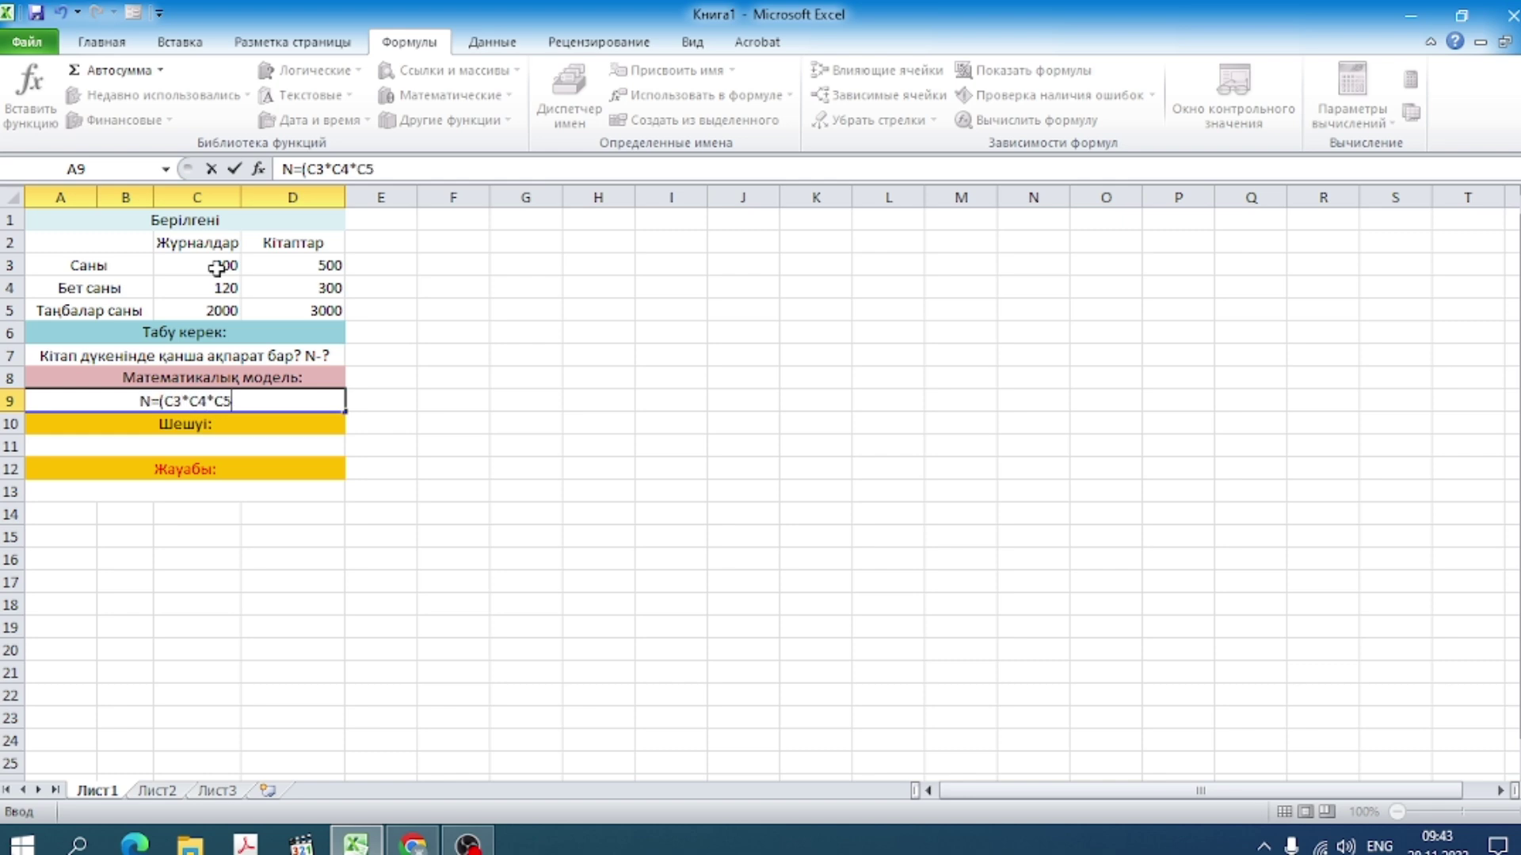
type("+")
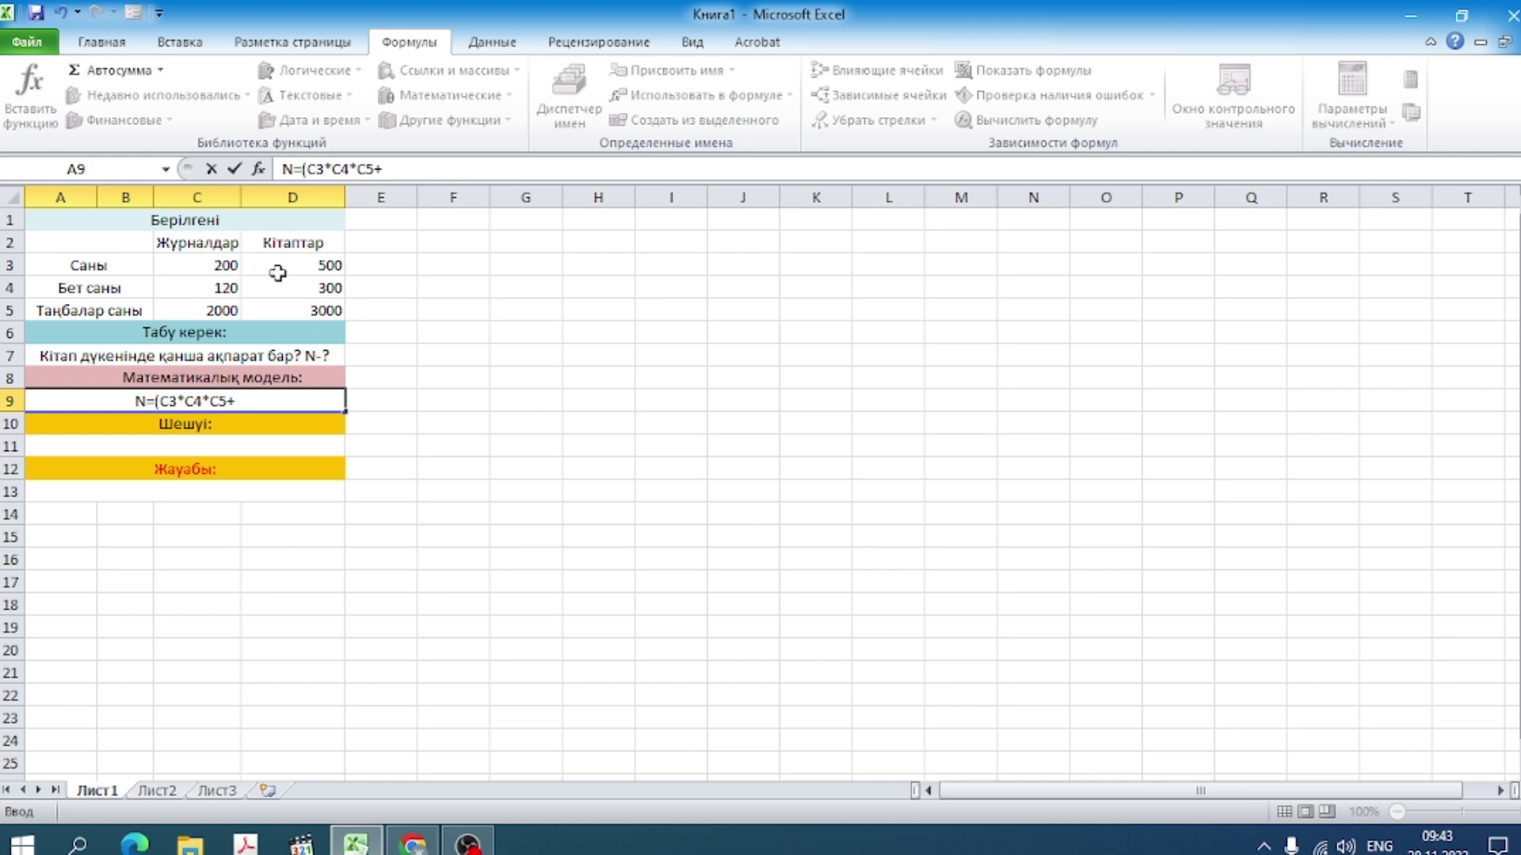
type("D3")
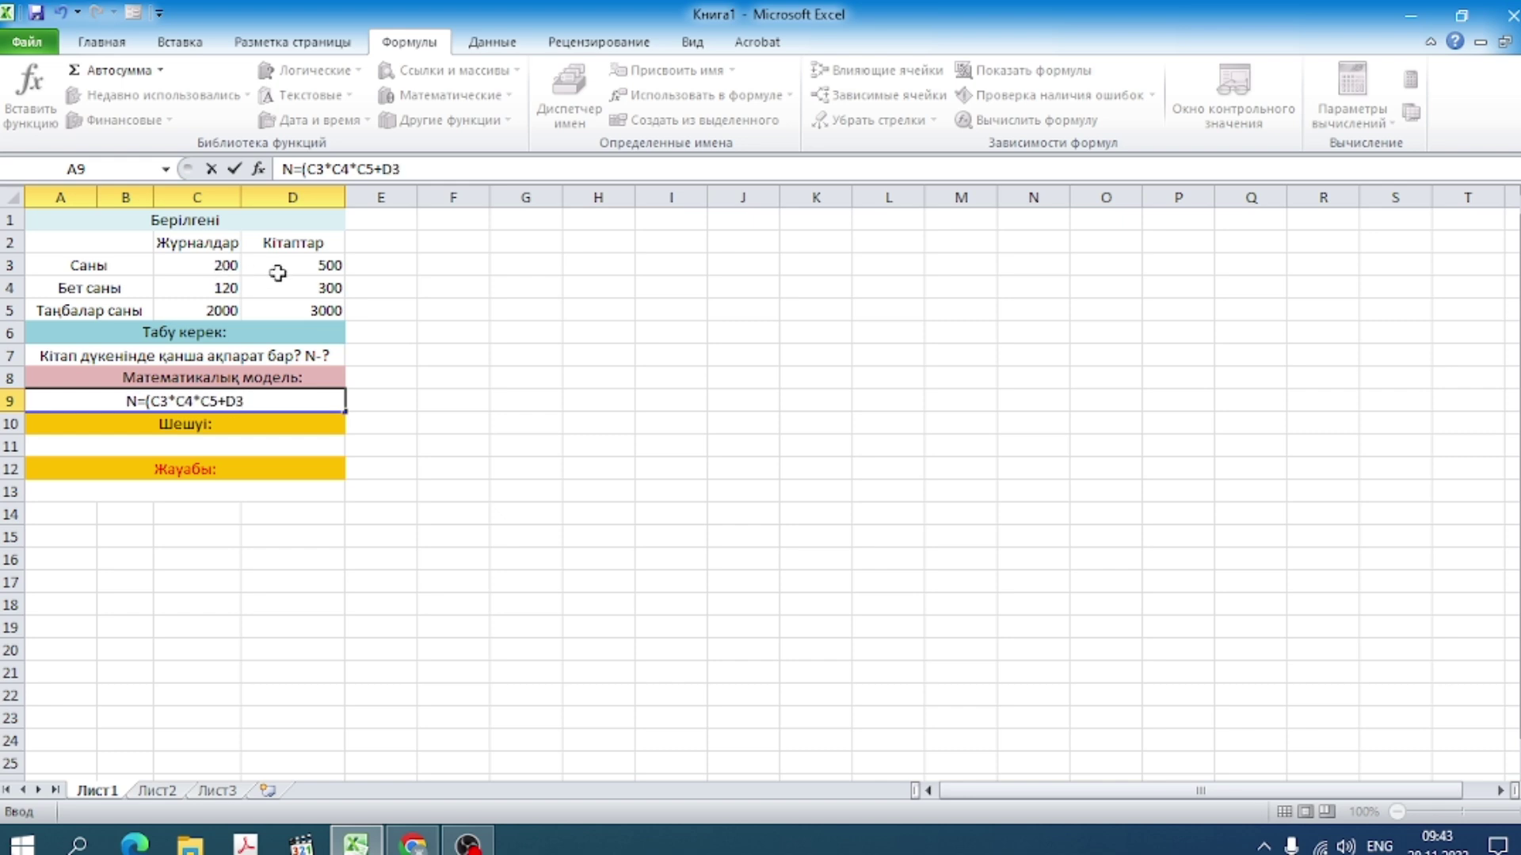
type("*")
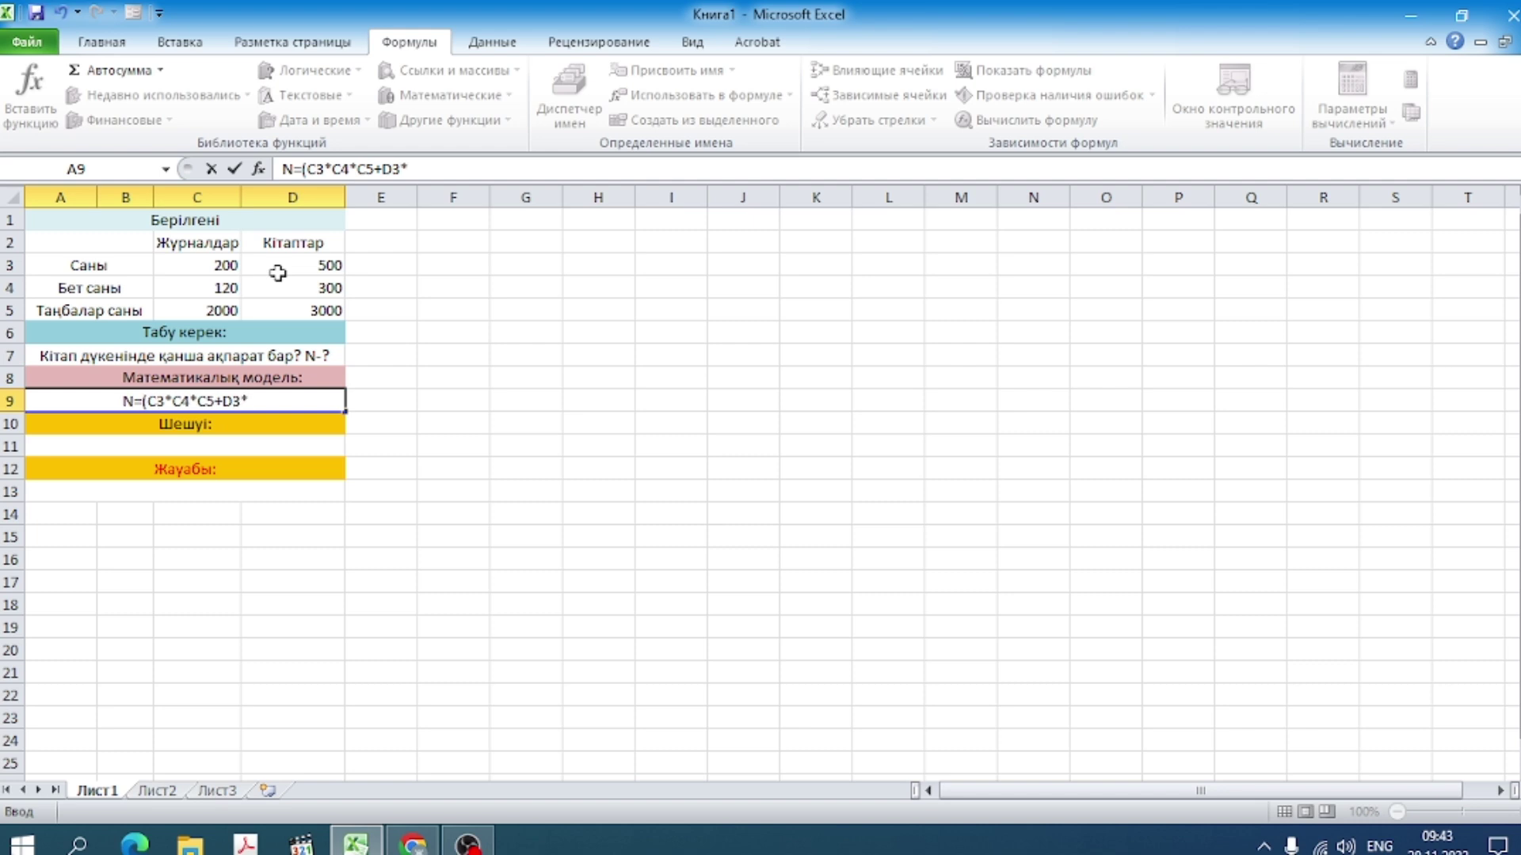
type("D4")
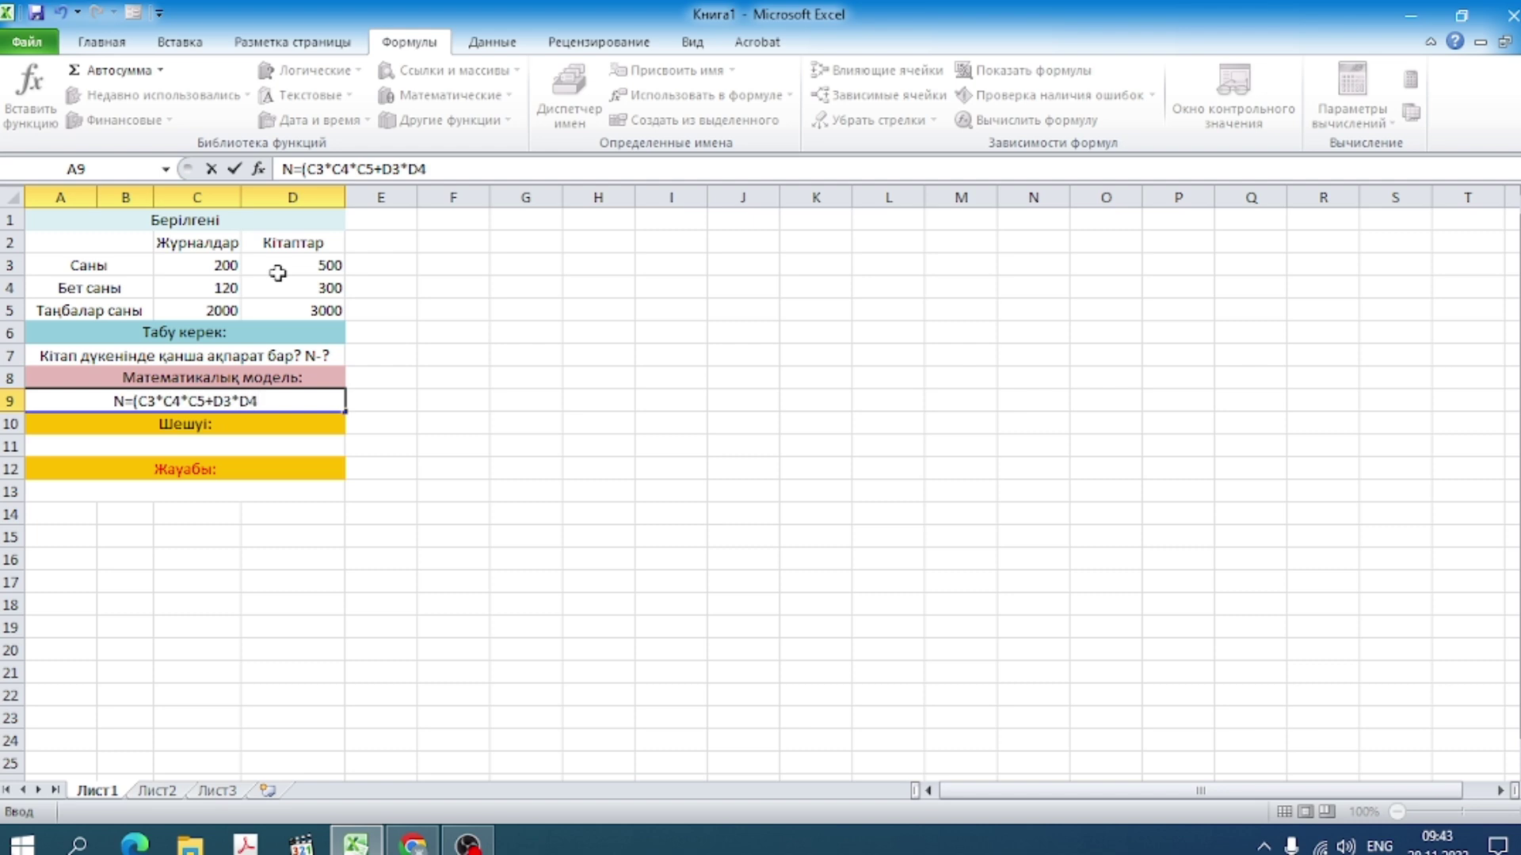
type("*")
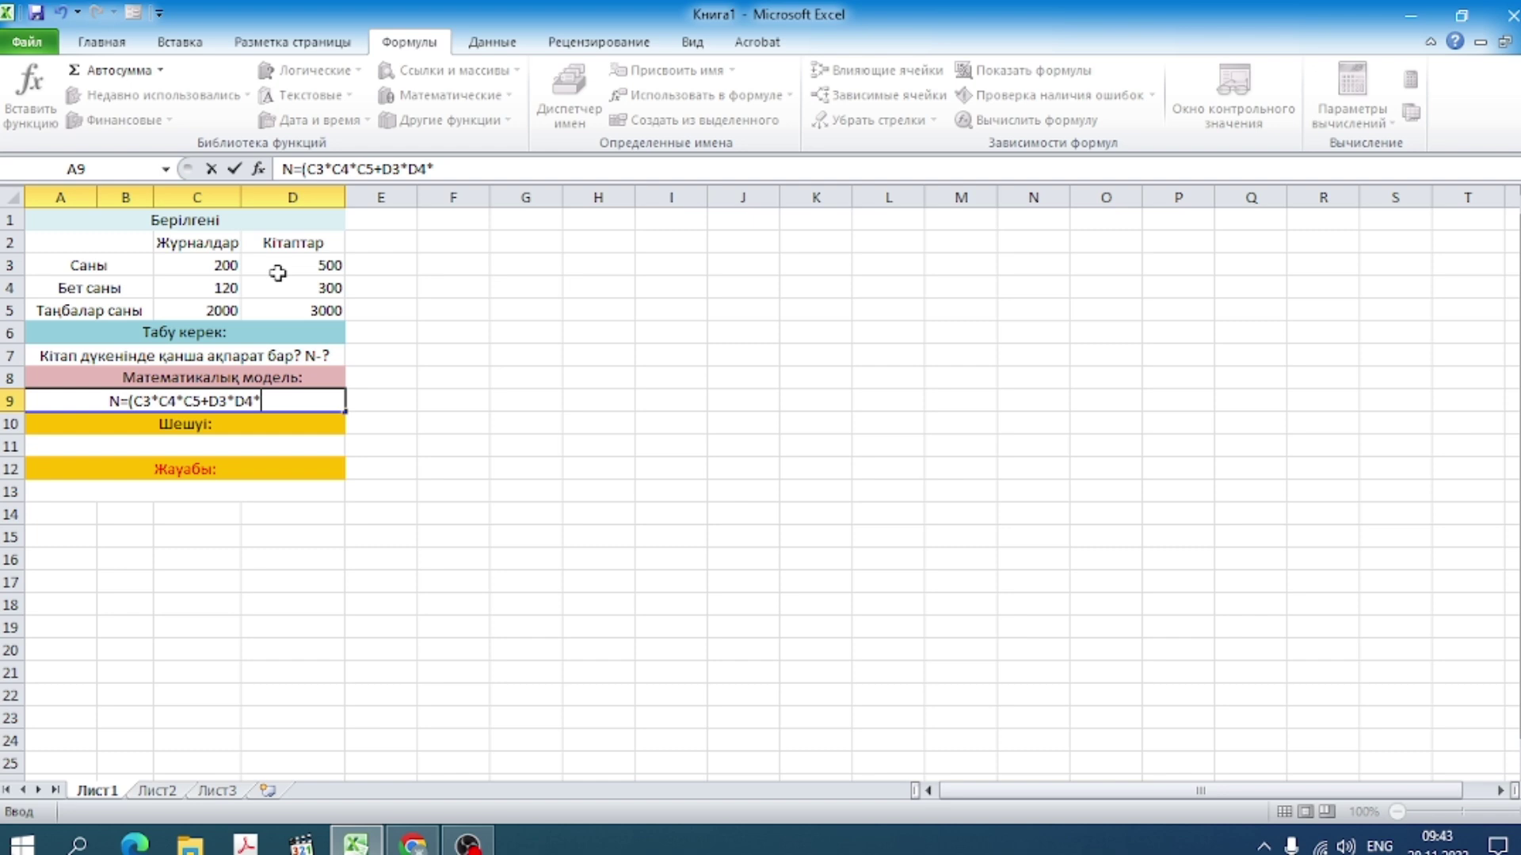
type("D5")
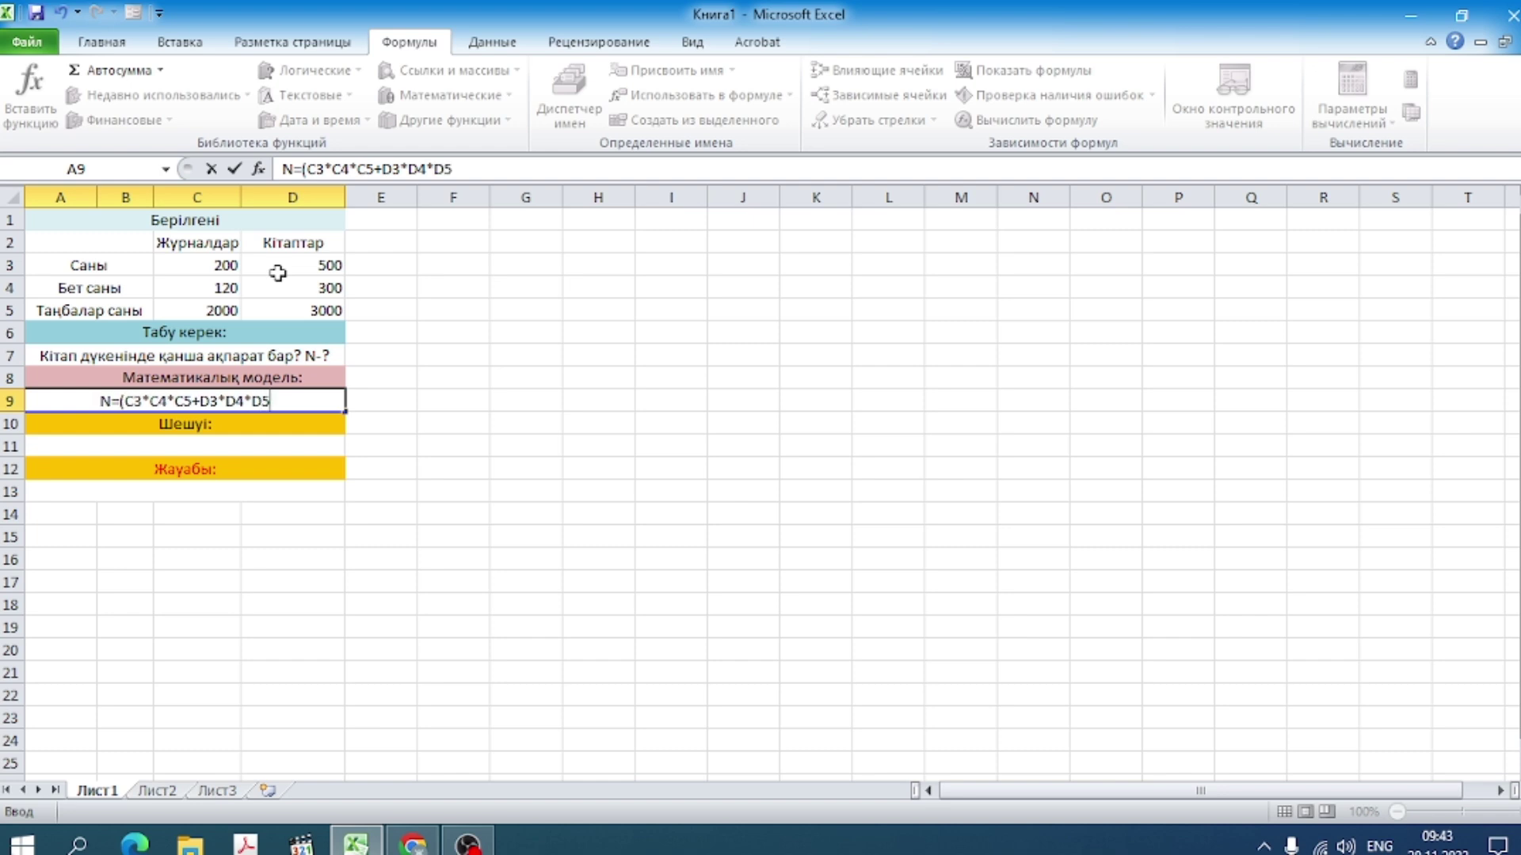
type(")")
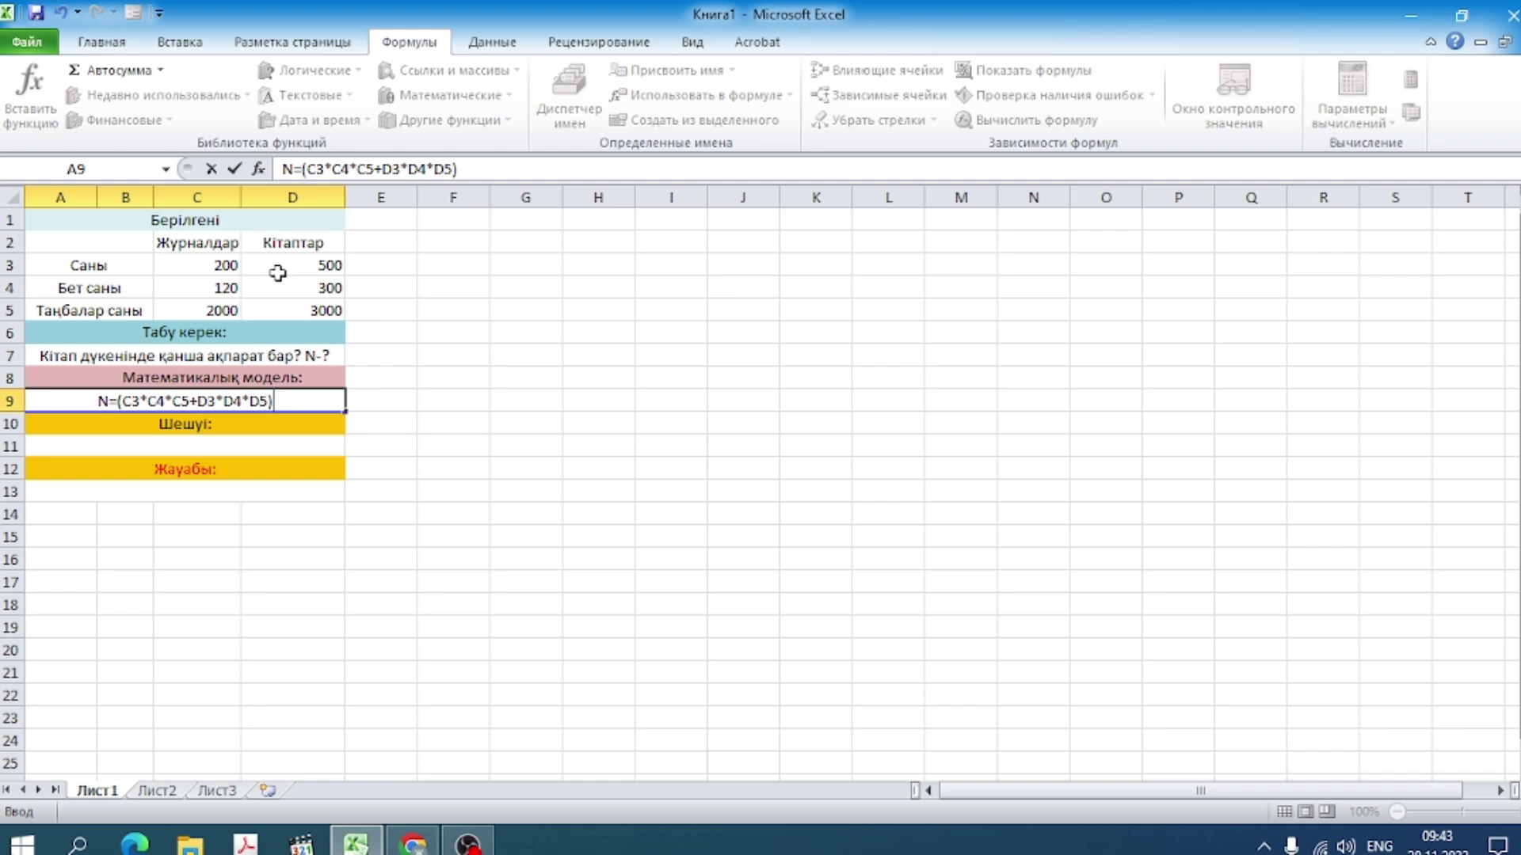
type("*")
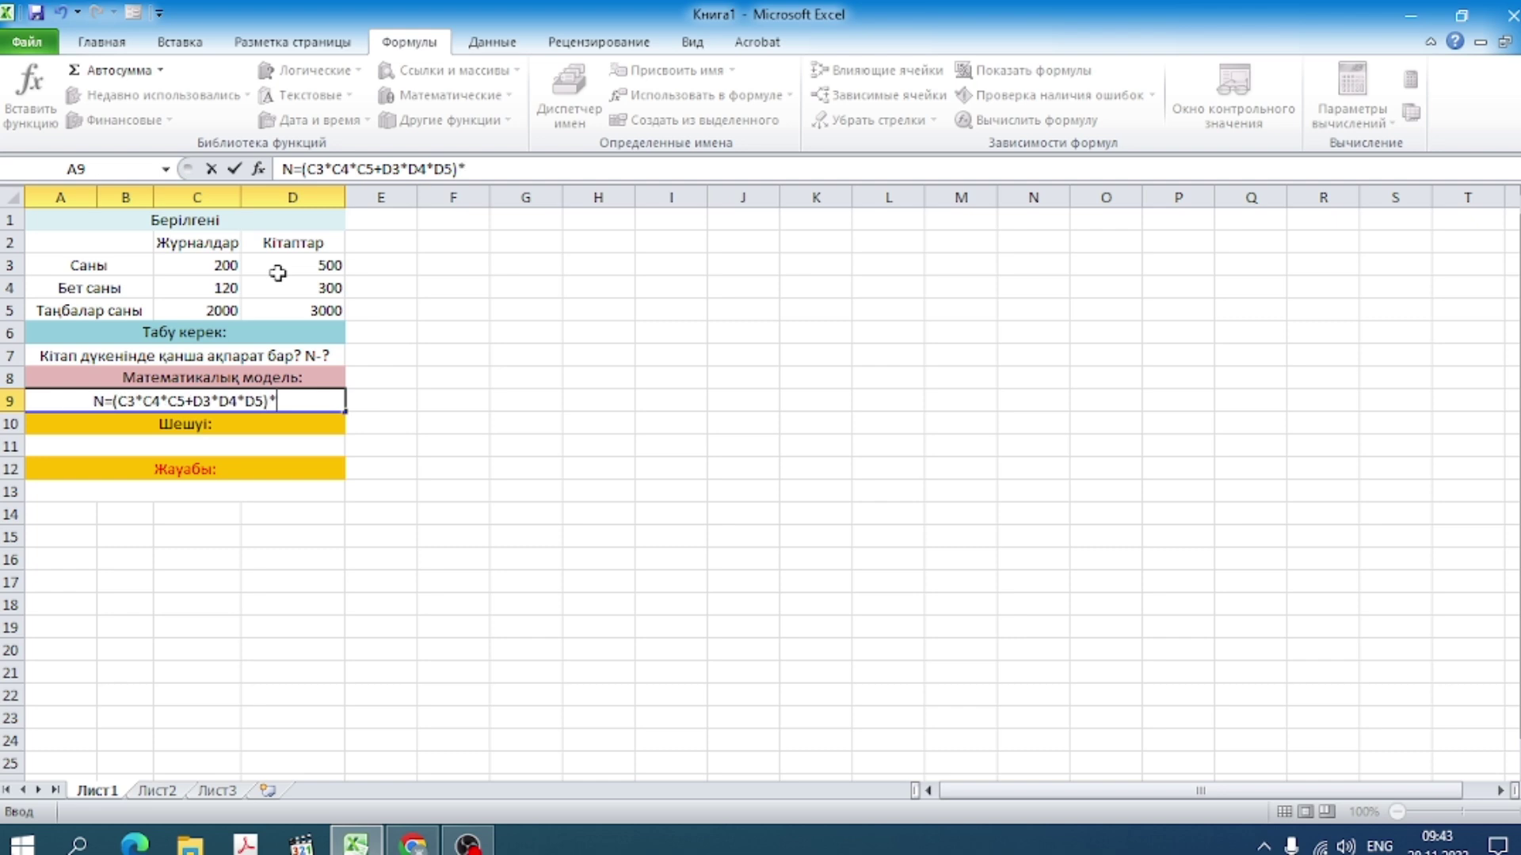
type("8")
key("Return")
key("Return")
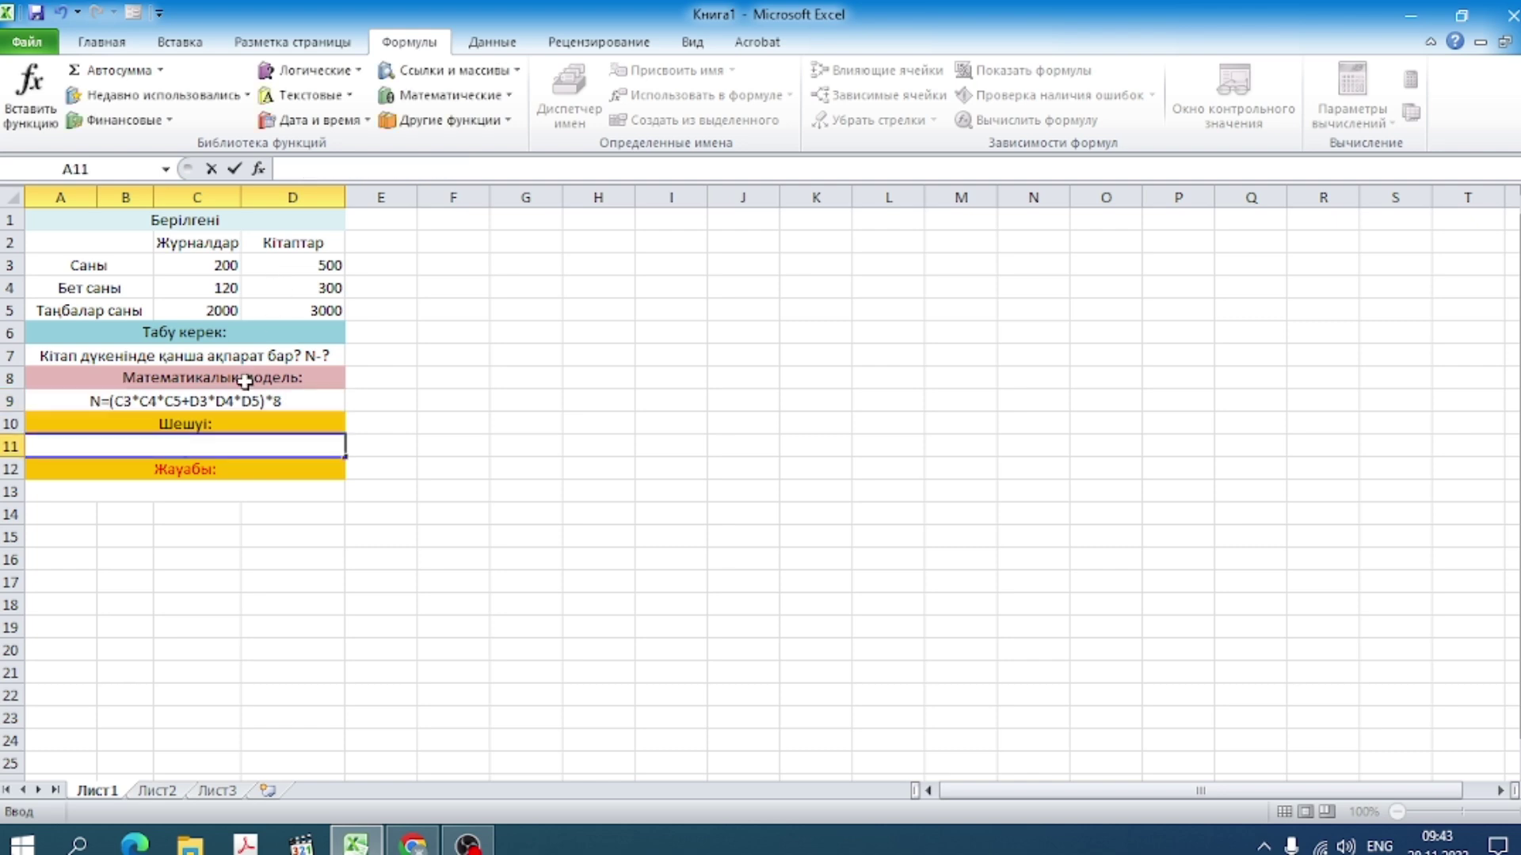
type("=")
type("(")
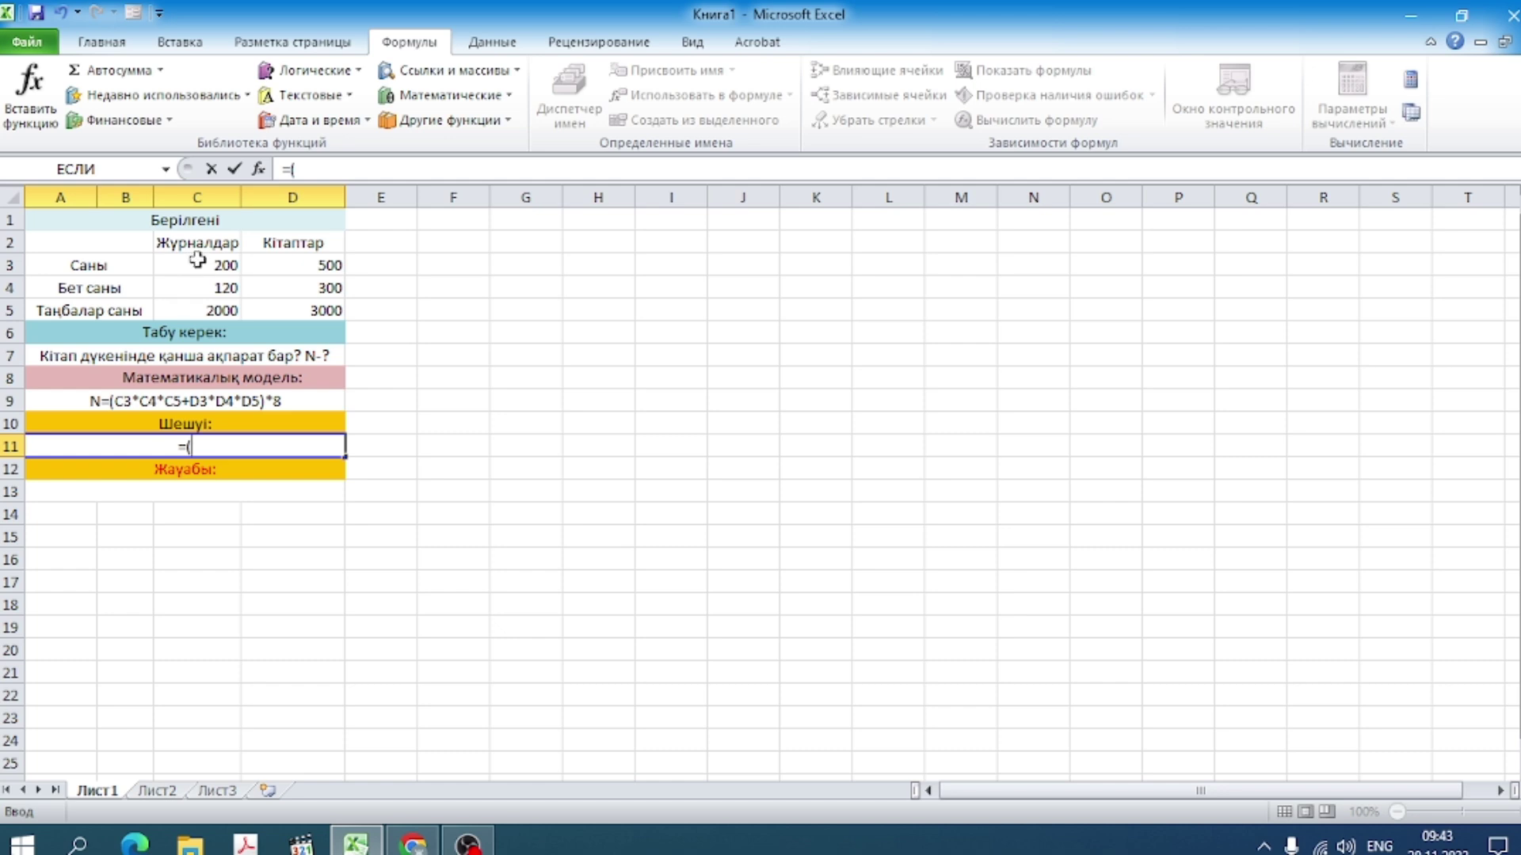
left_click(197, 261)
type("*")
left_click(200, 293)
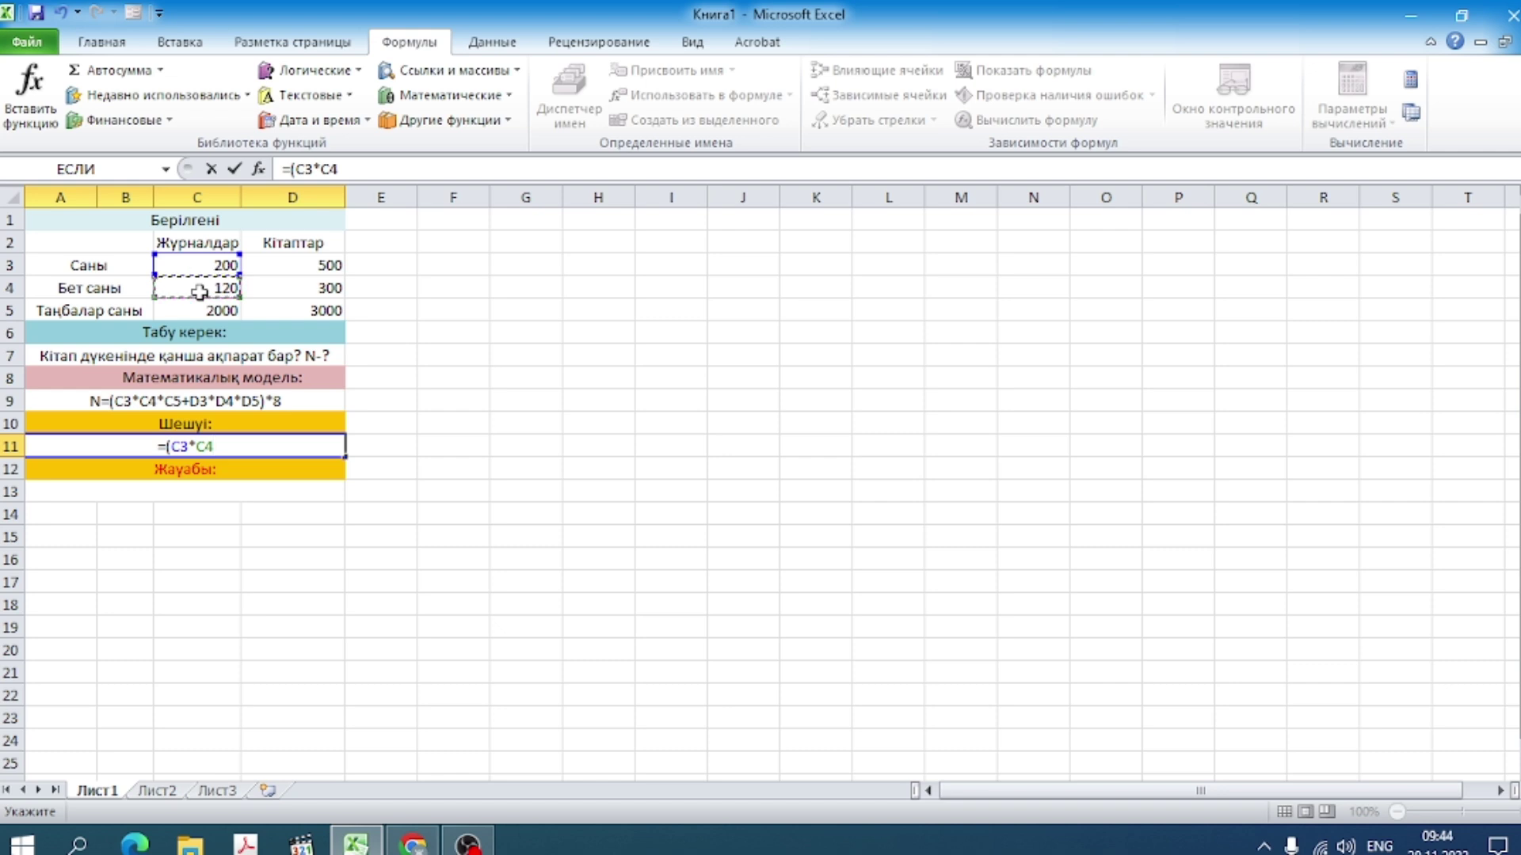
type("*")
left_click(200, 314)
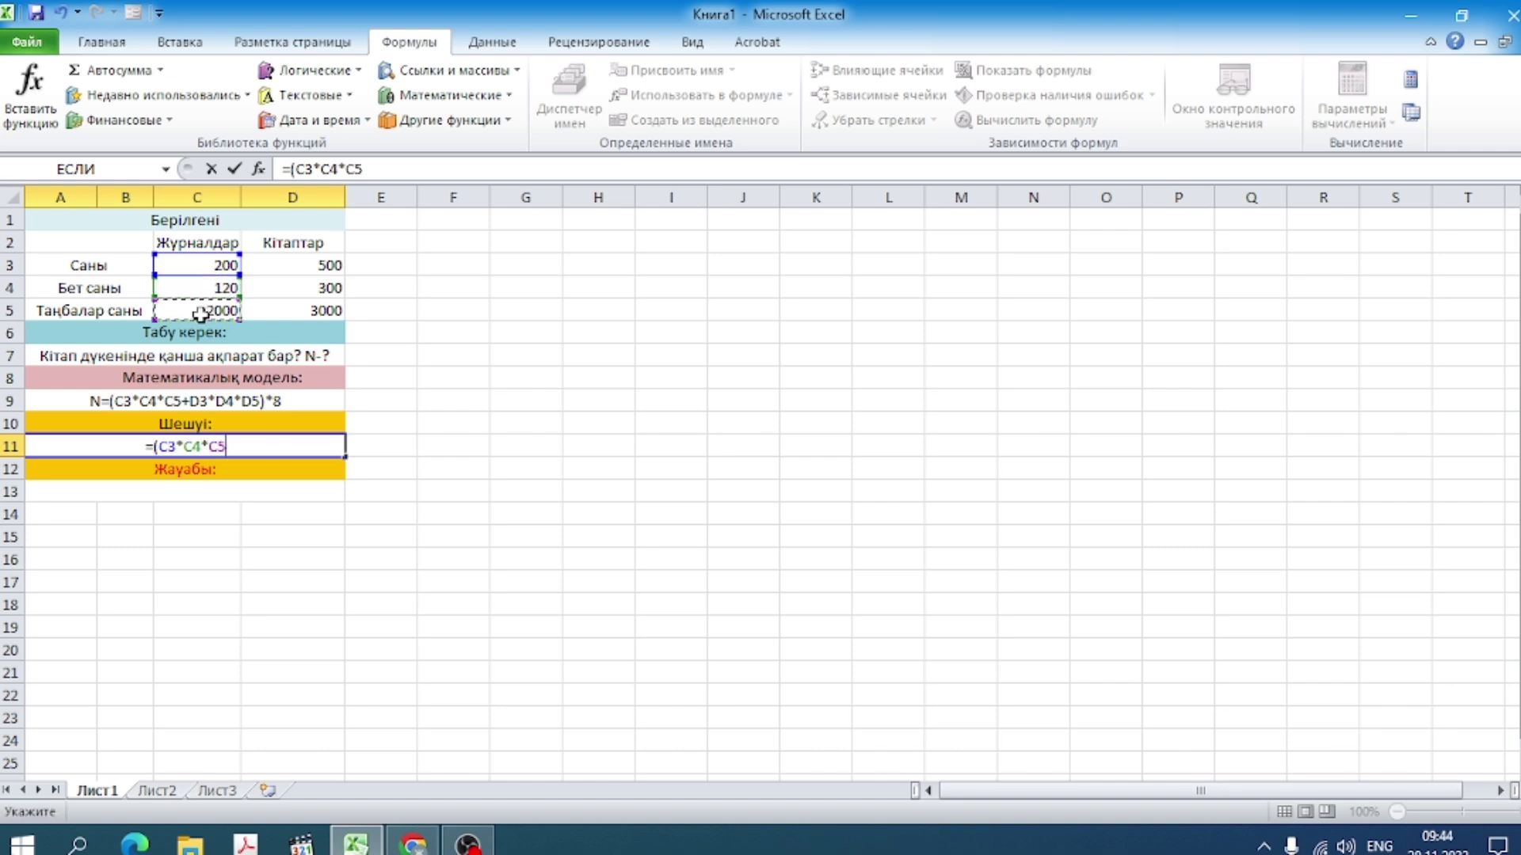
type("+")
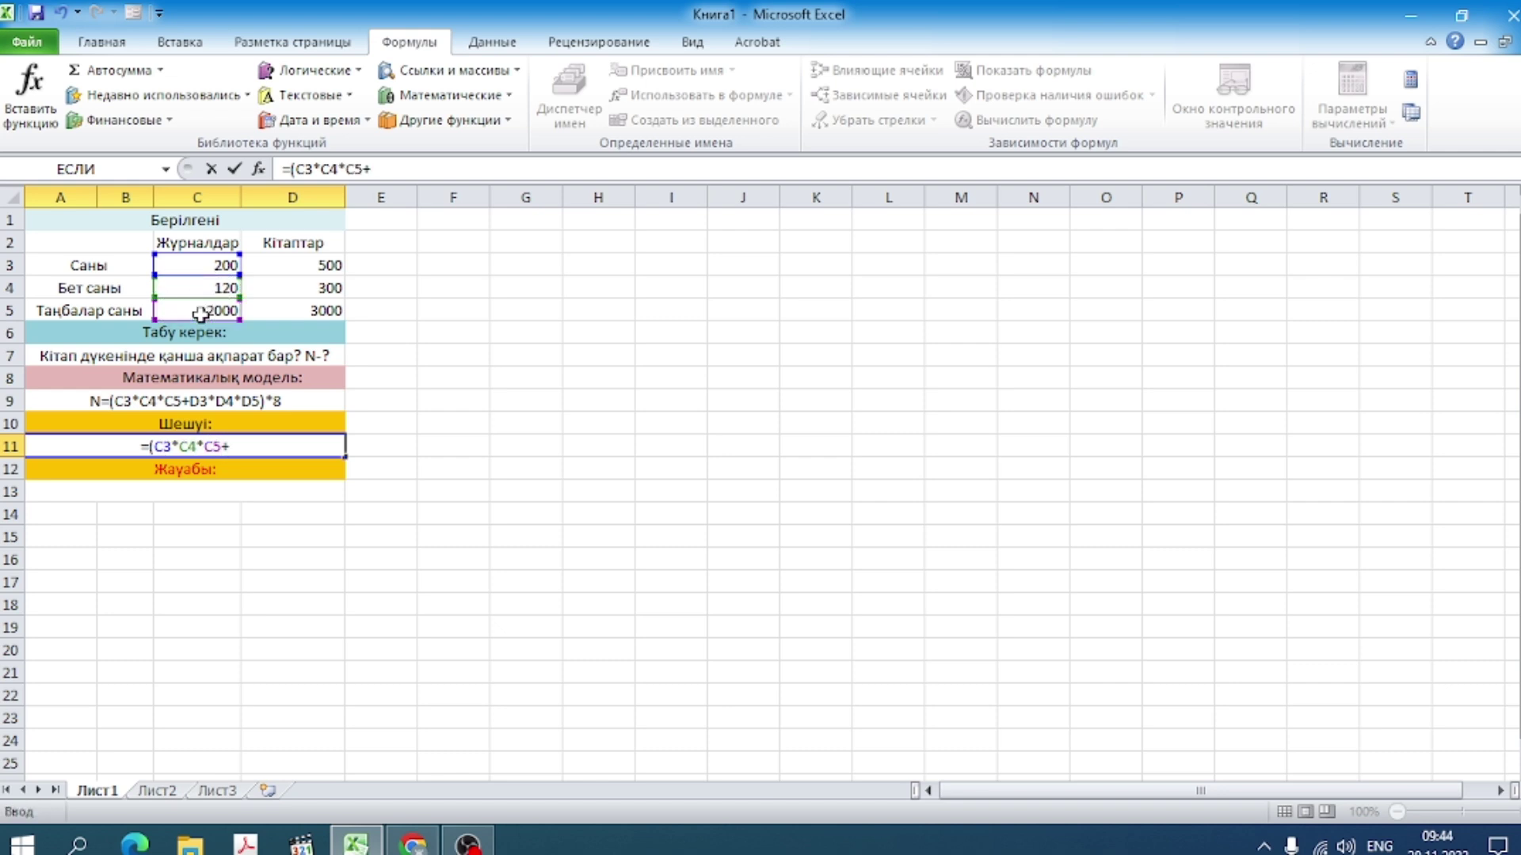
left_click(302, 267)
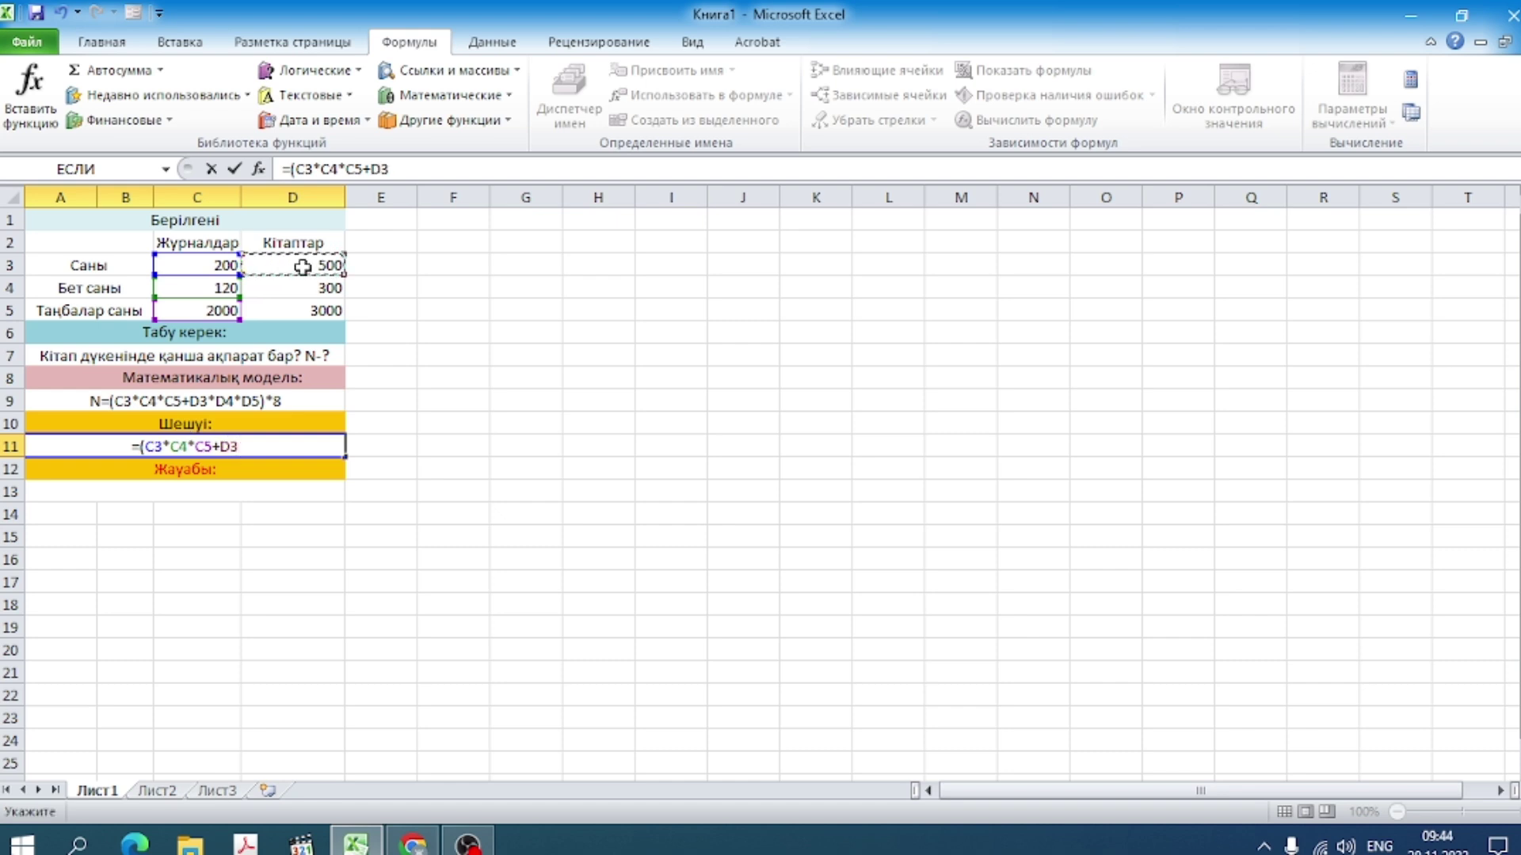
type("*")
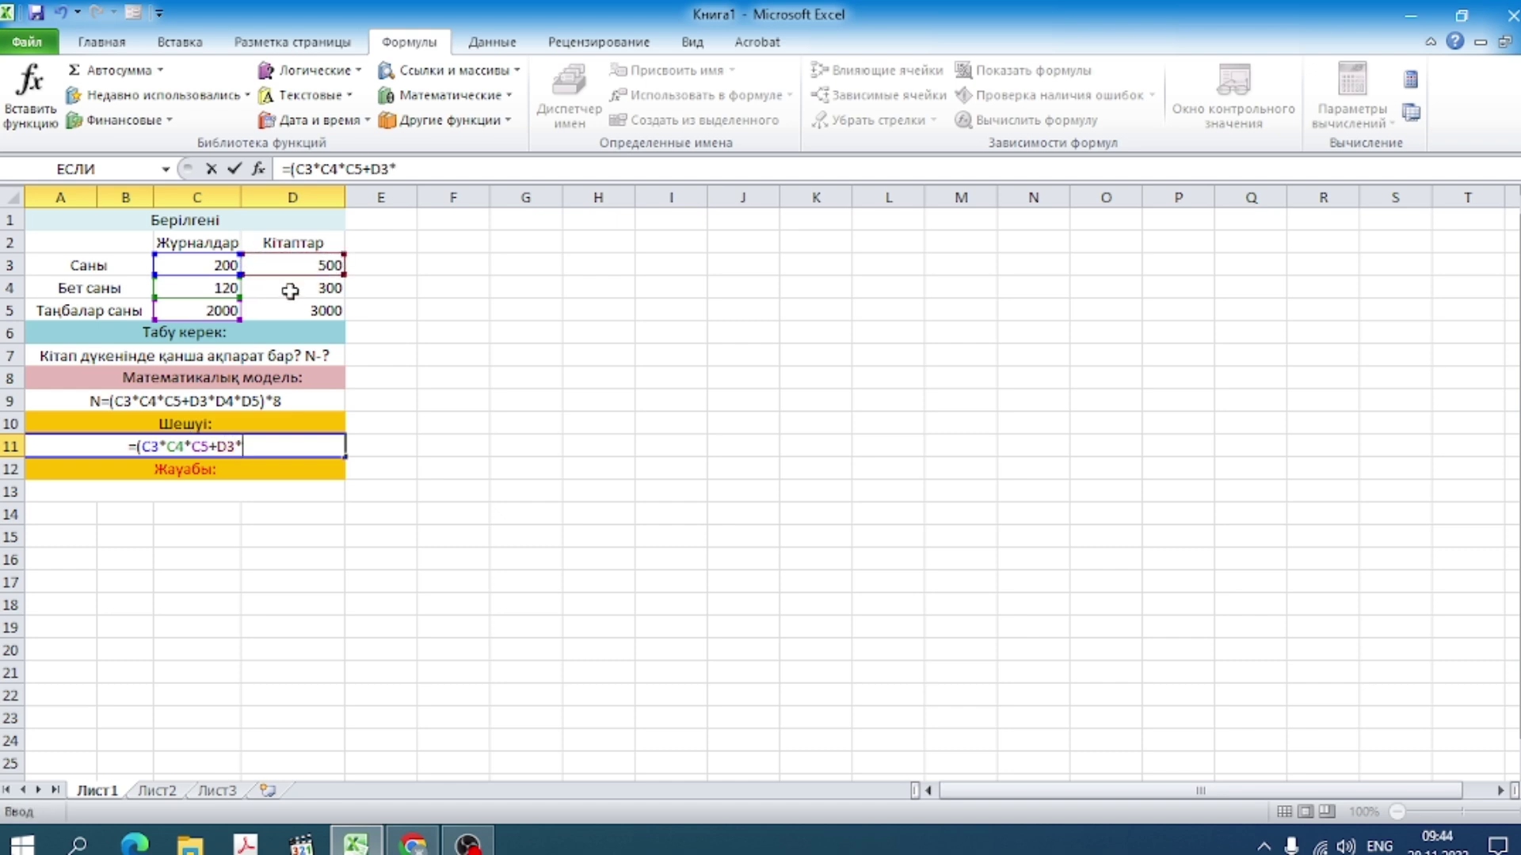
left_click(290, 291)
type("*")
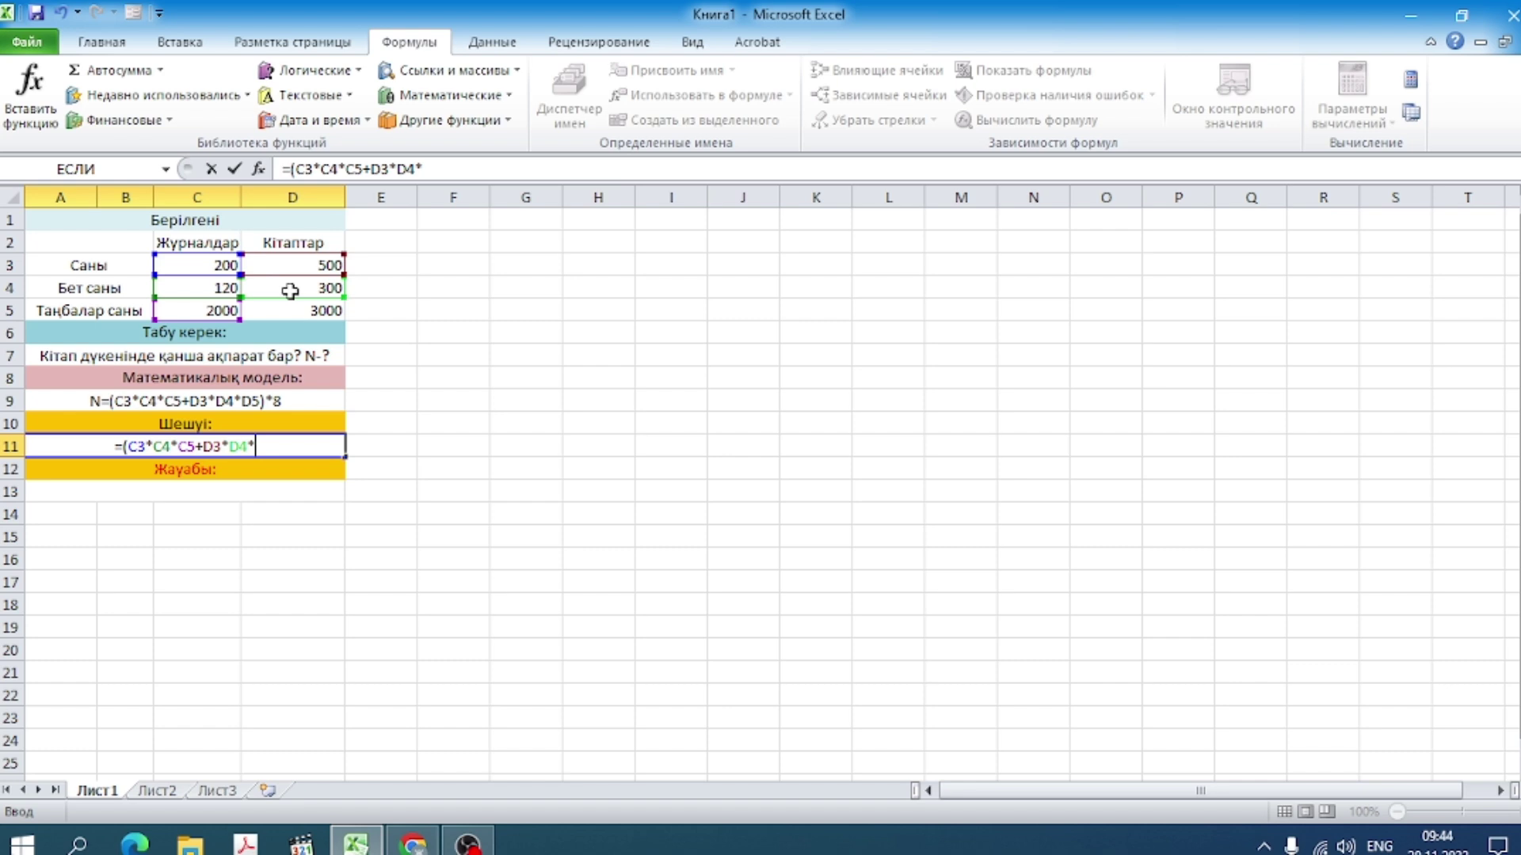
left_click(294, 313)
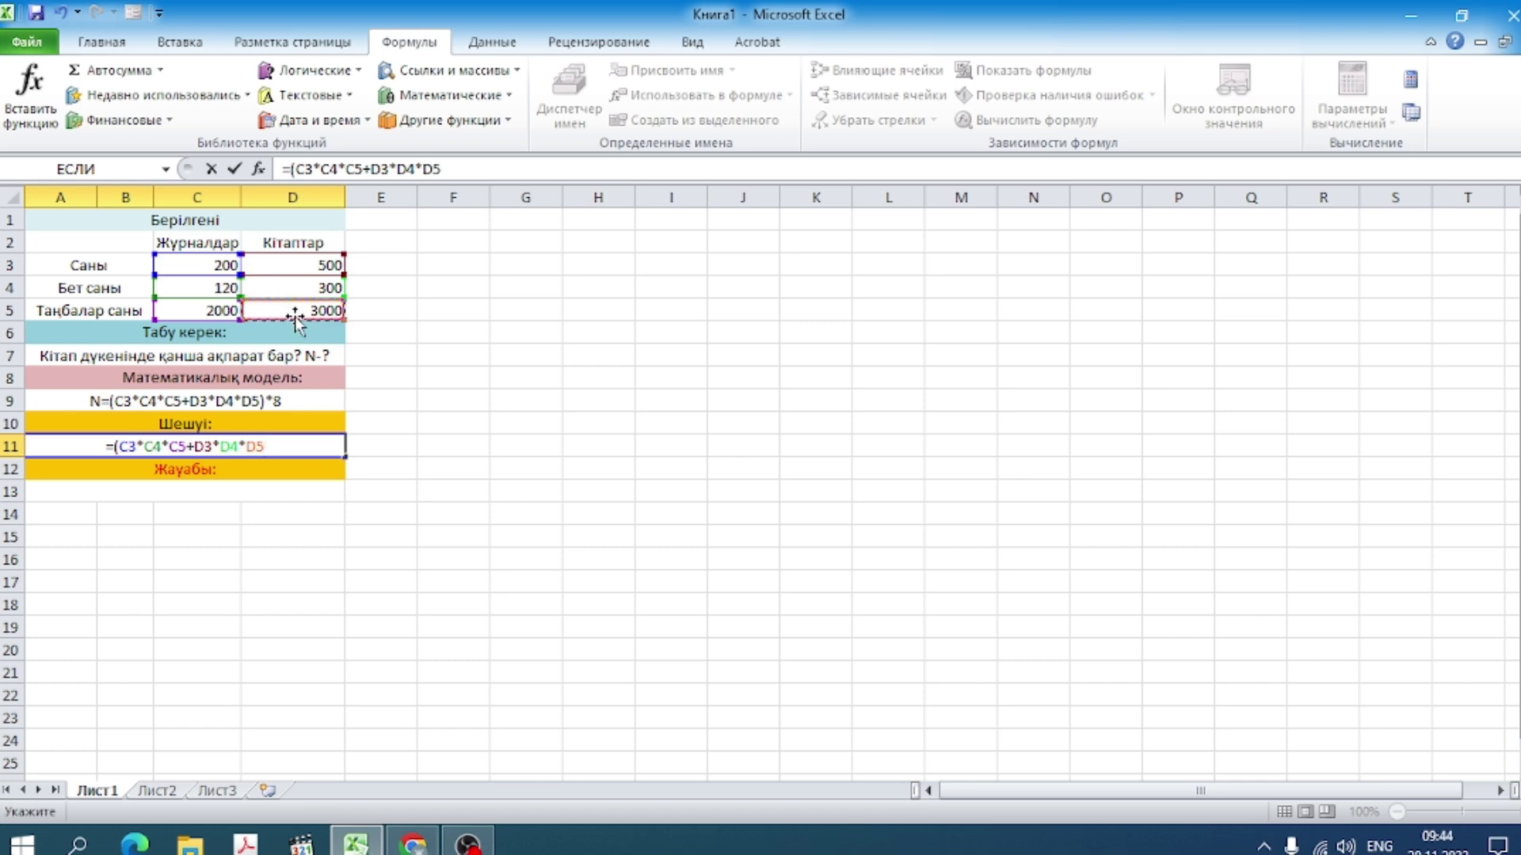
type(")")
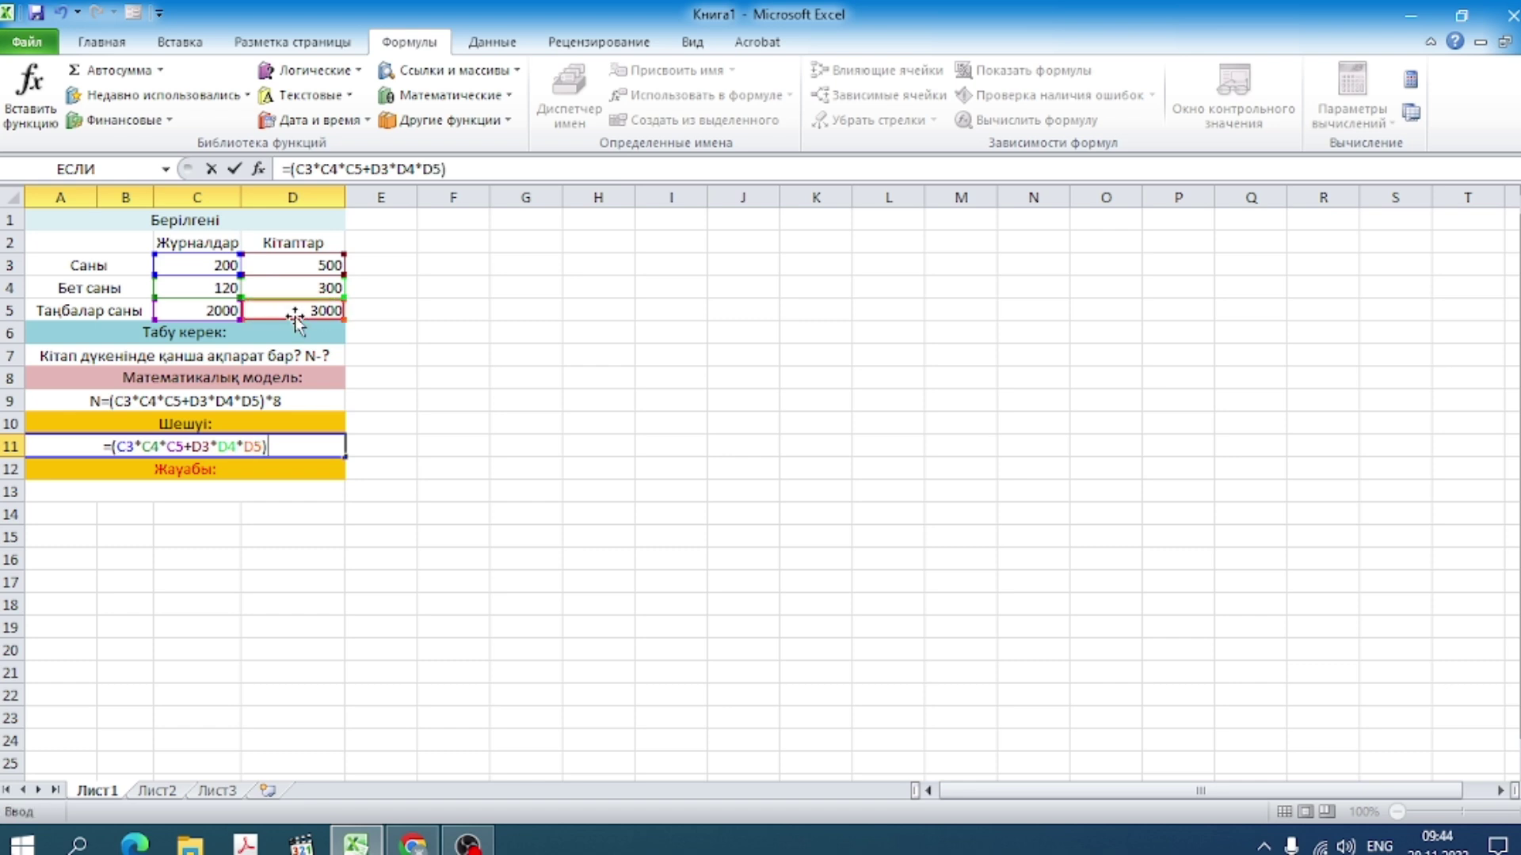
type("*8")
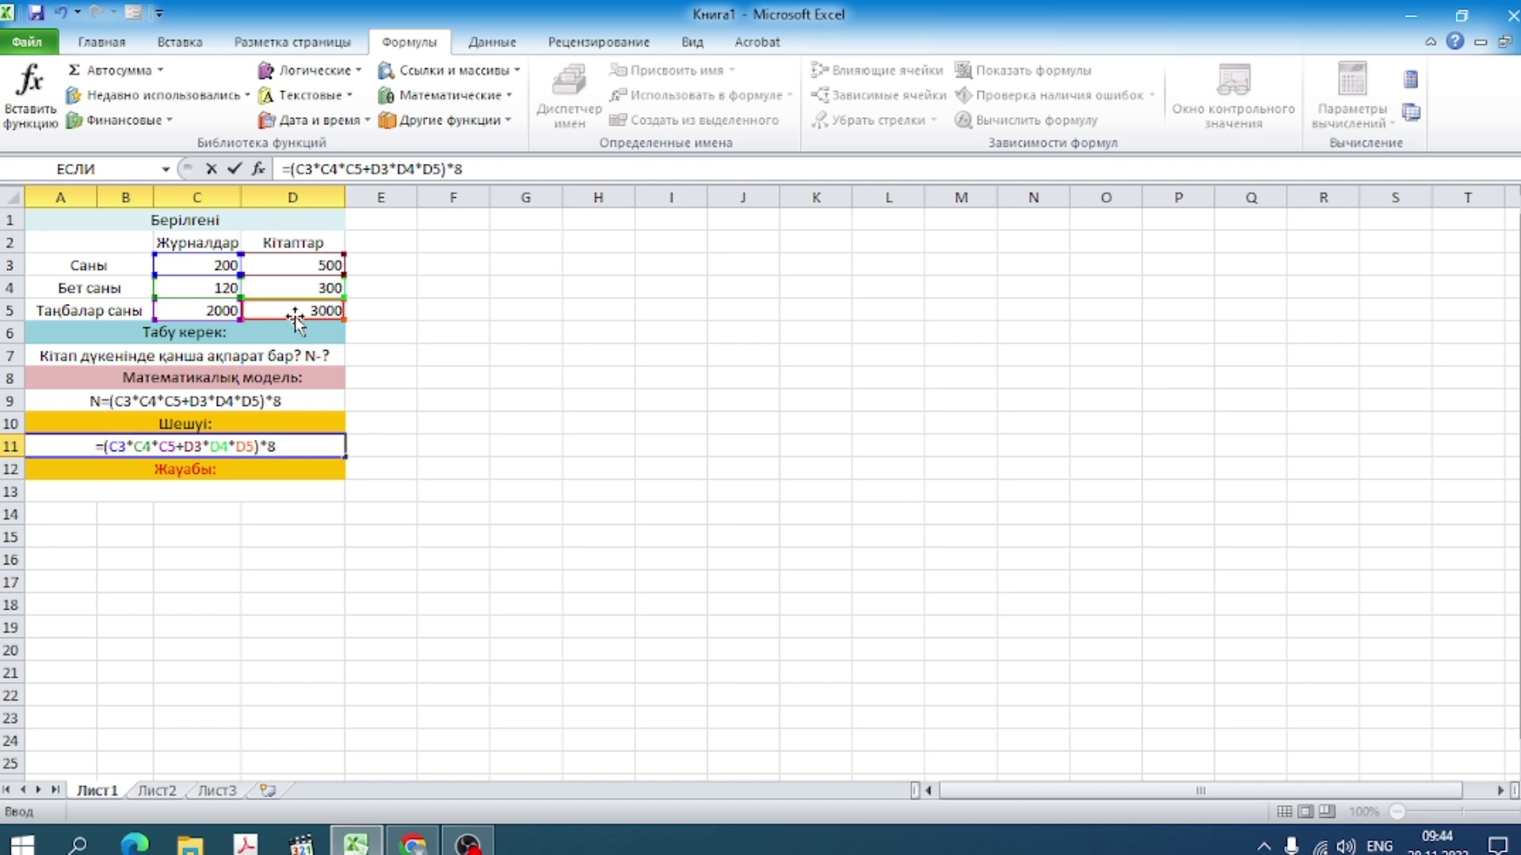
key("Return")
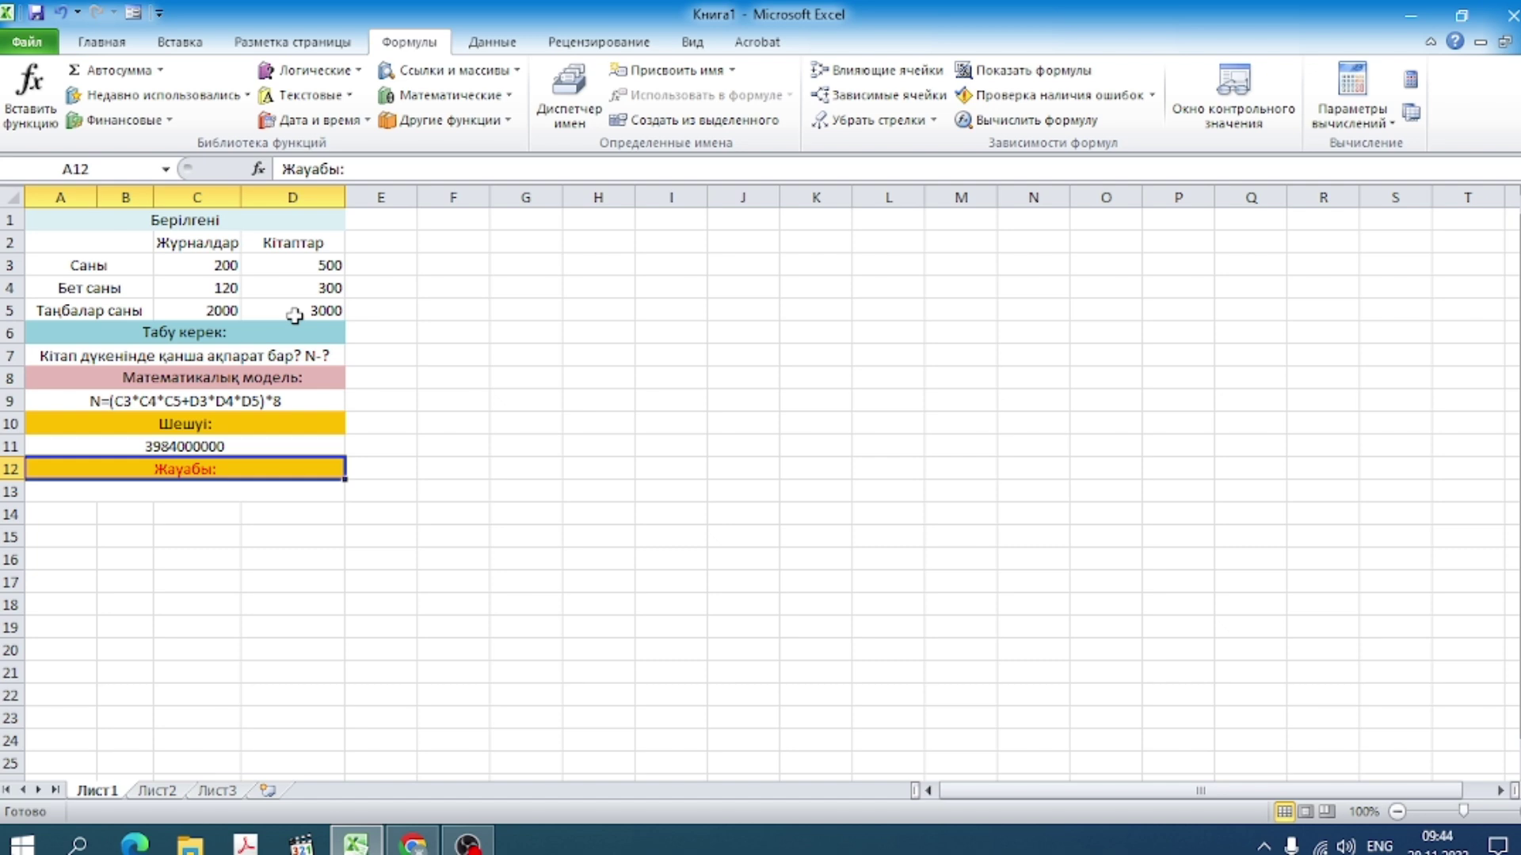
Step: Start a new formula with '=' in answer cell A13
left_click(188, 494)
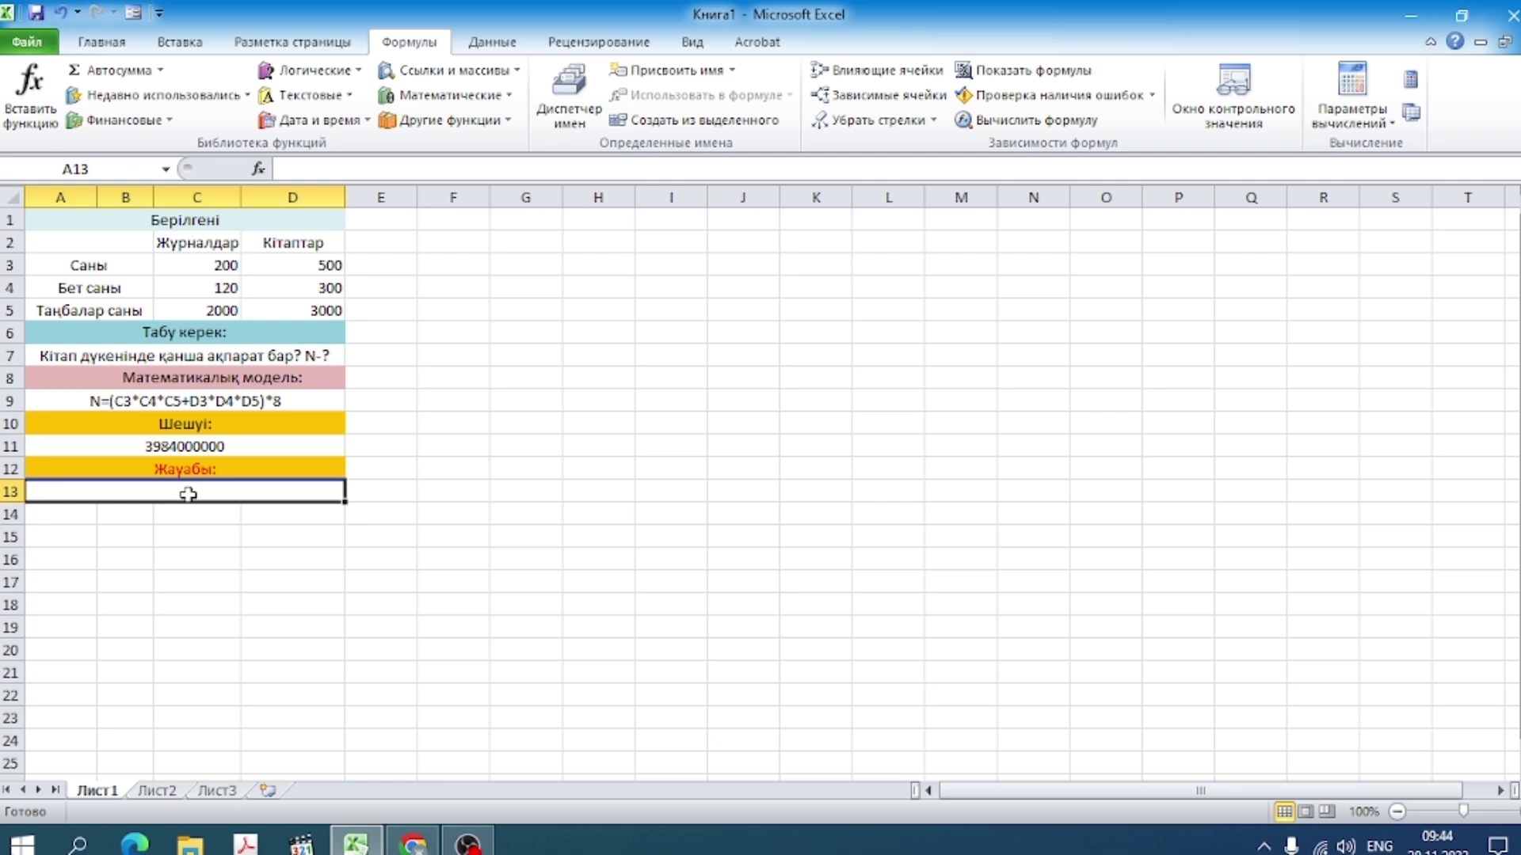
type("=")
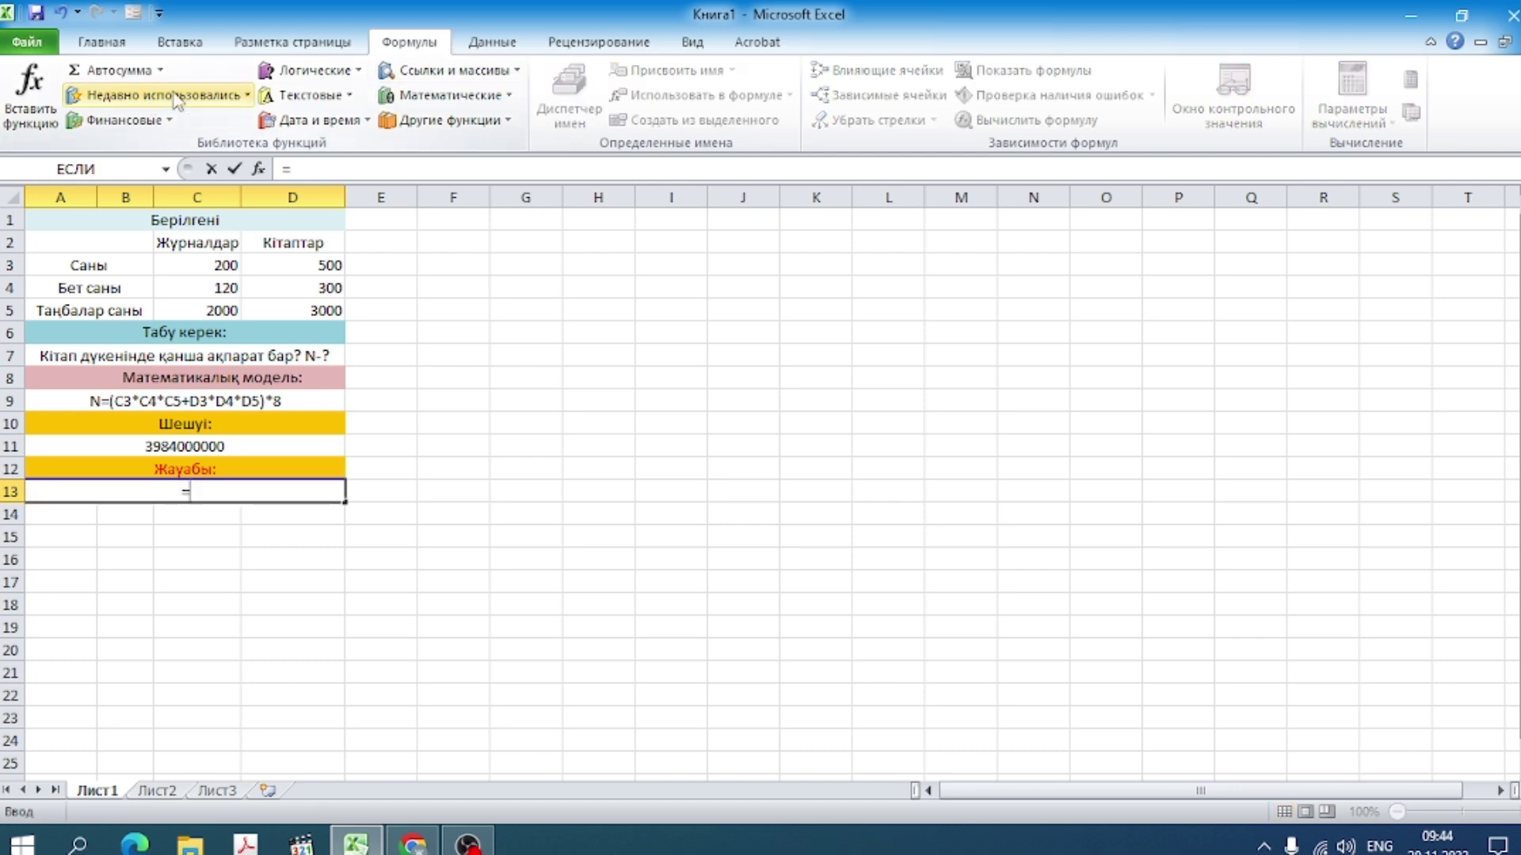
left_click(356, 73)
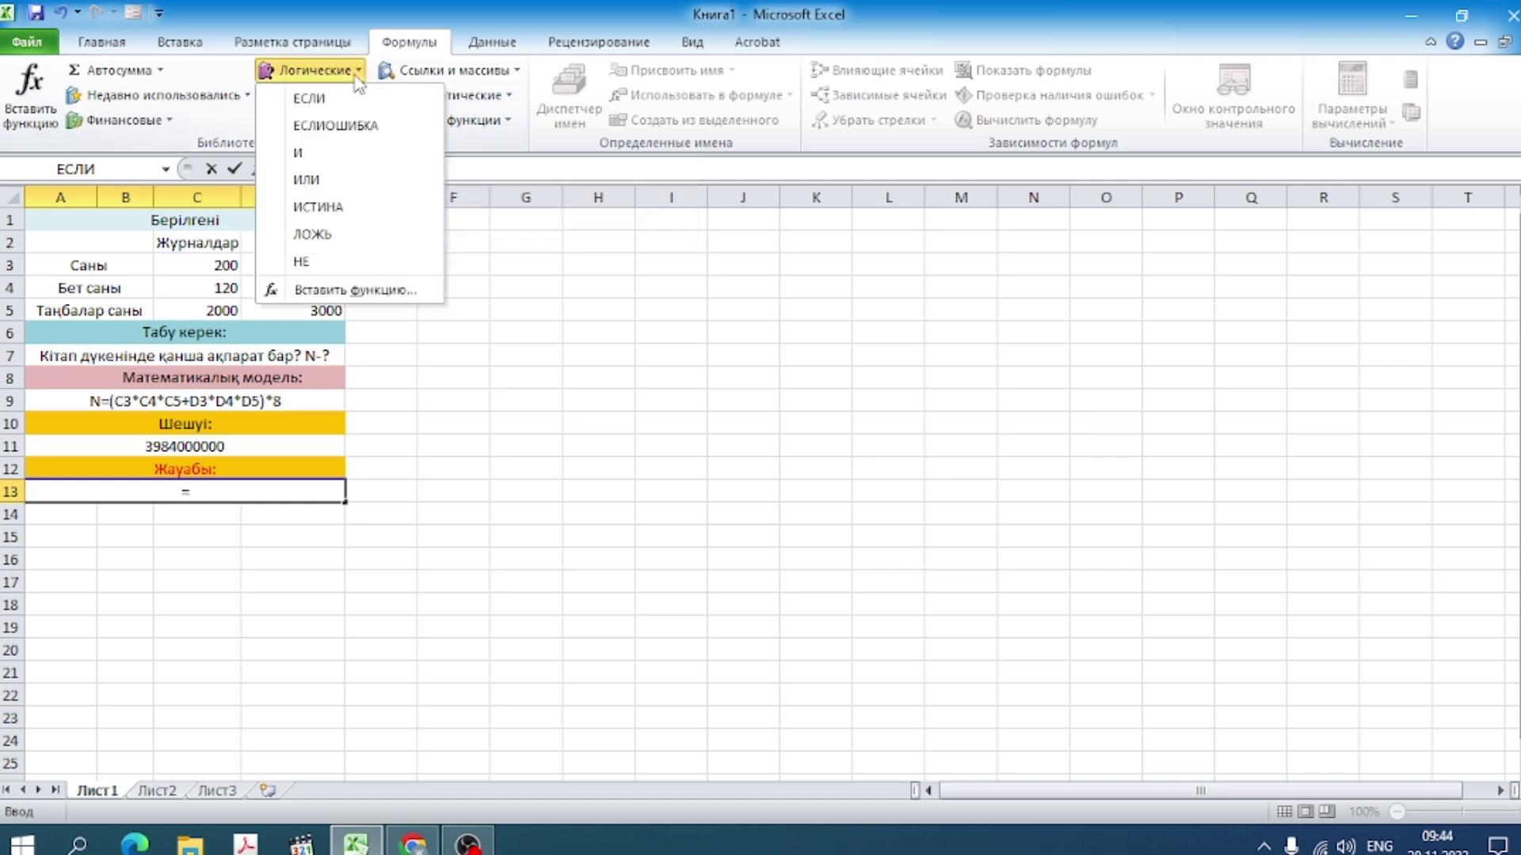
left_click(317, 99)
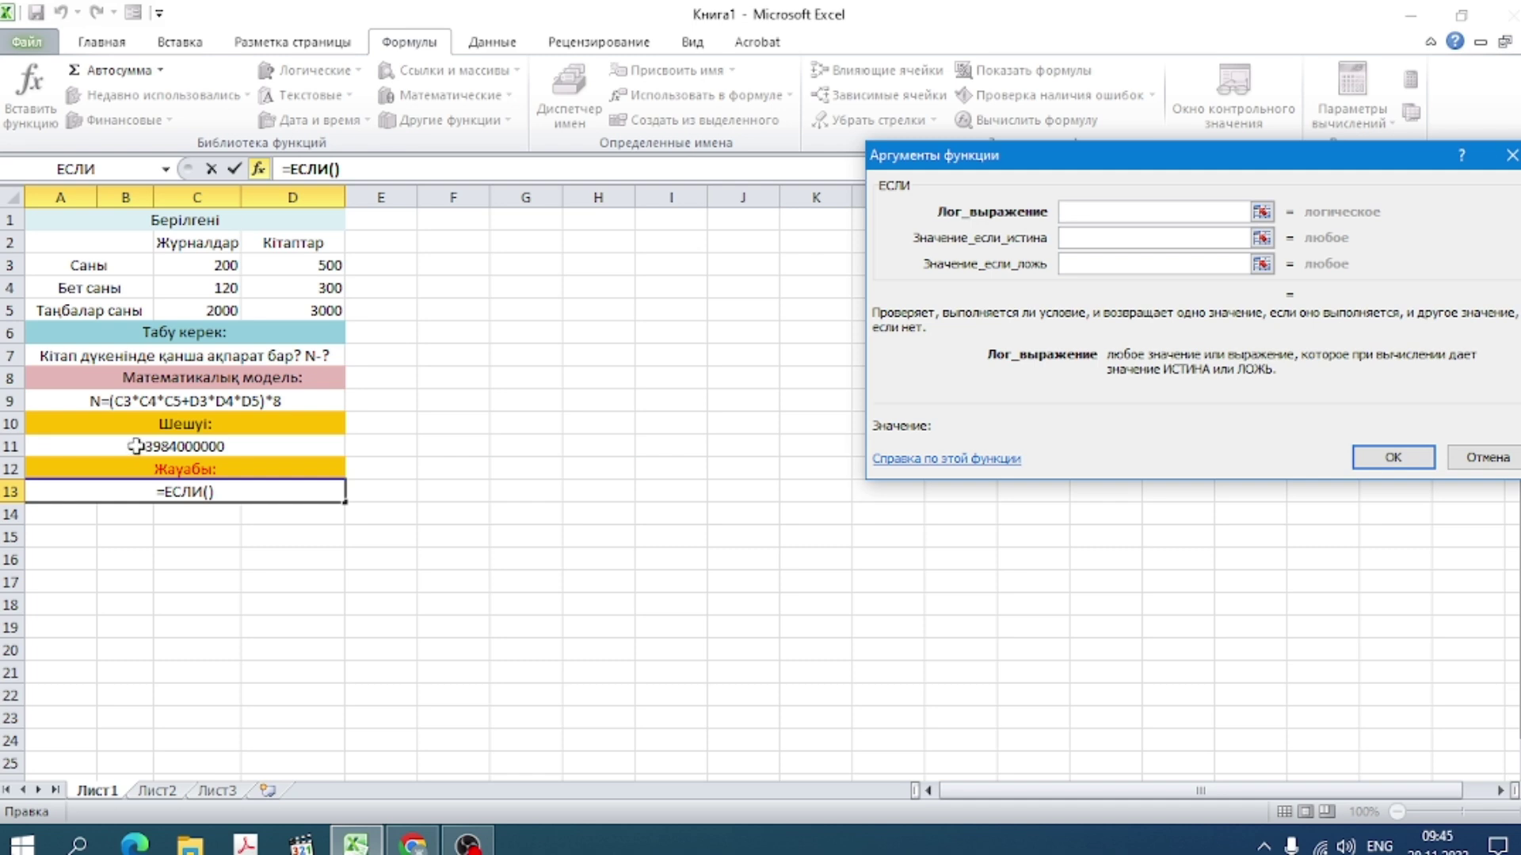
left_click(136, 445)
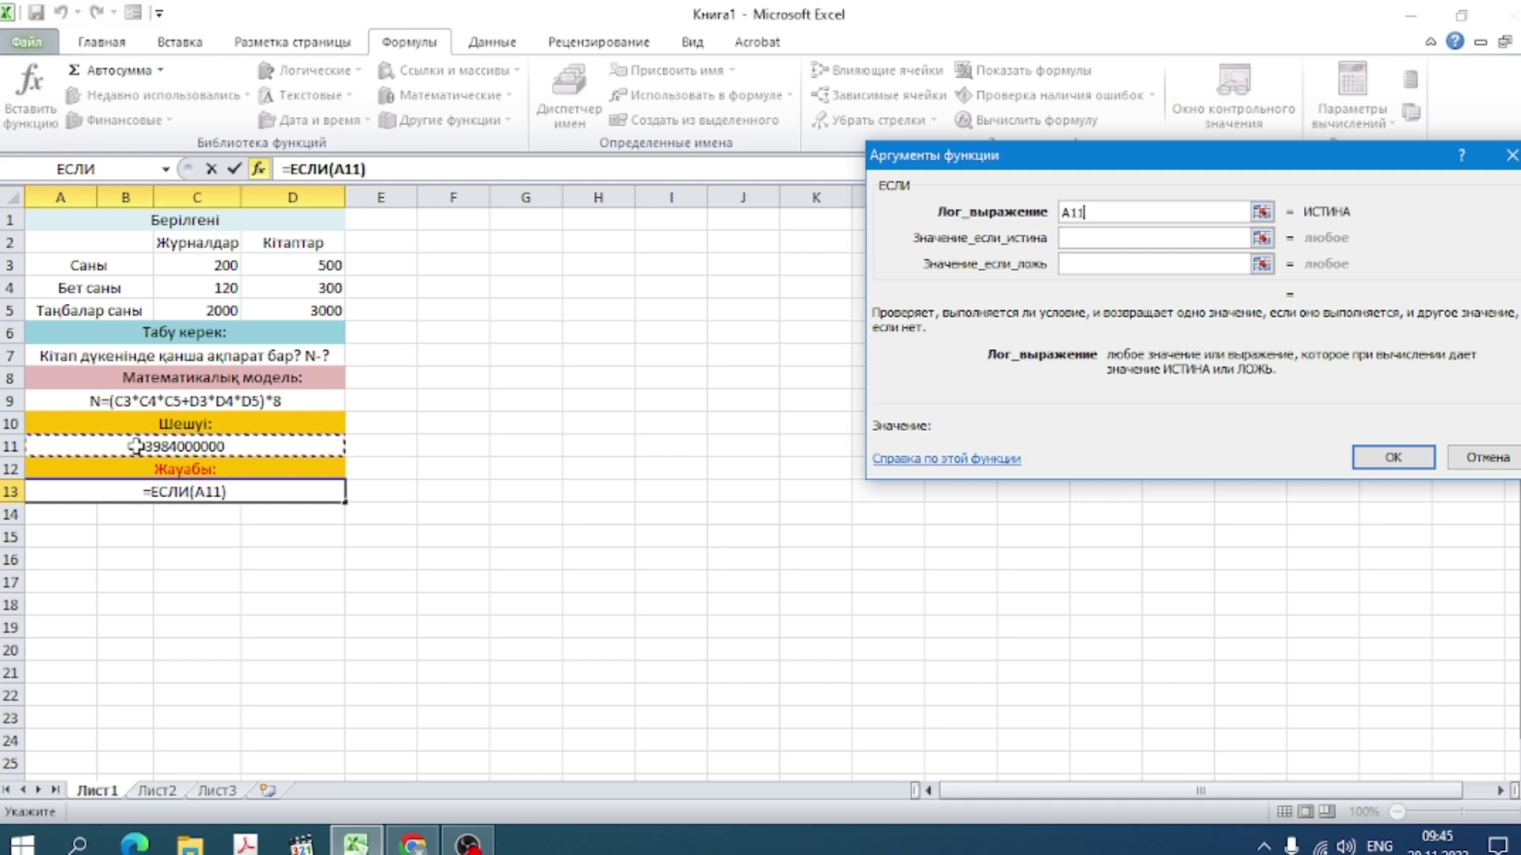
left_click(1188, 236)
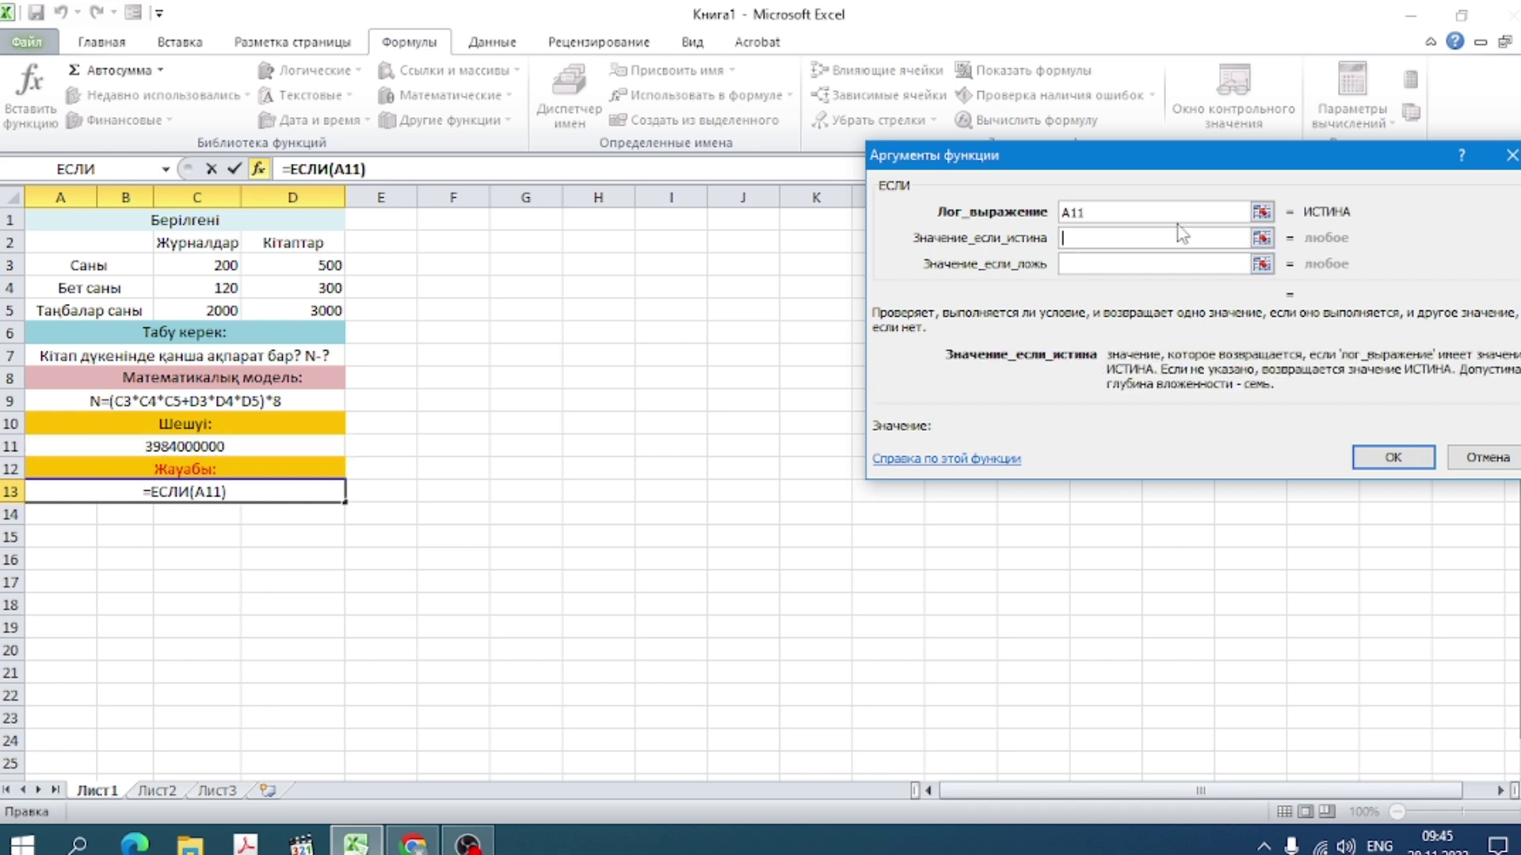
left_click(1108, 211)
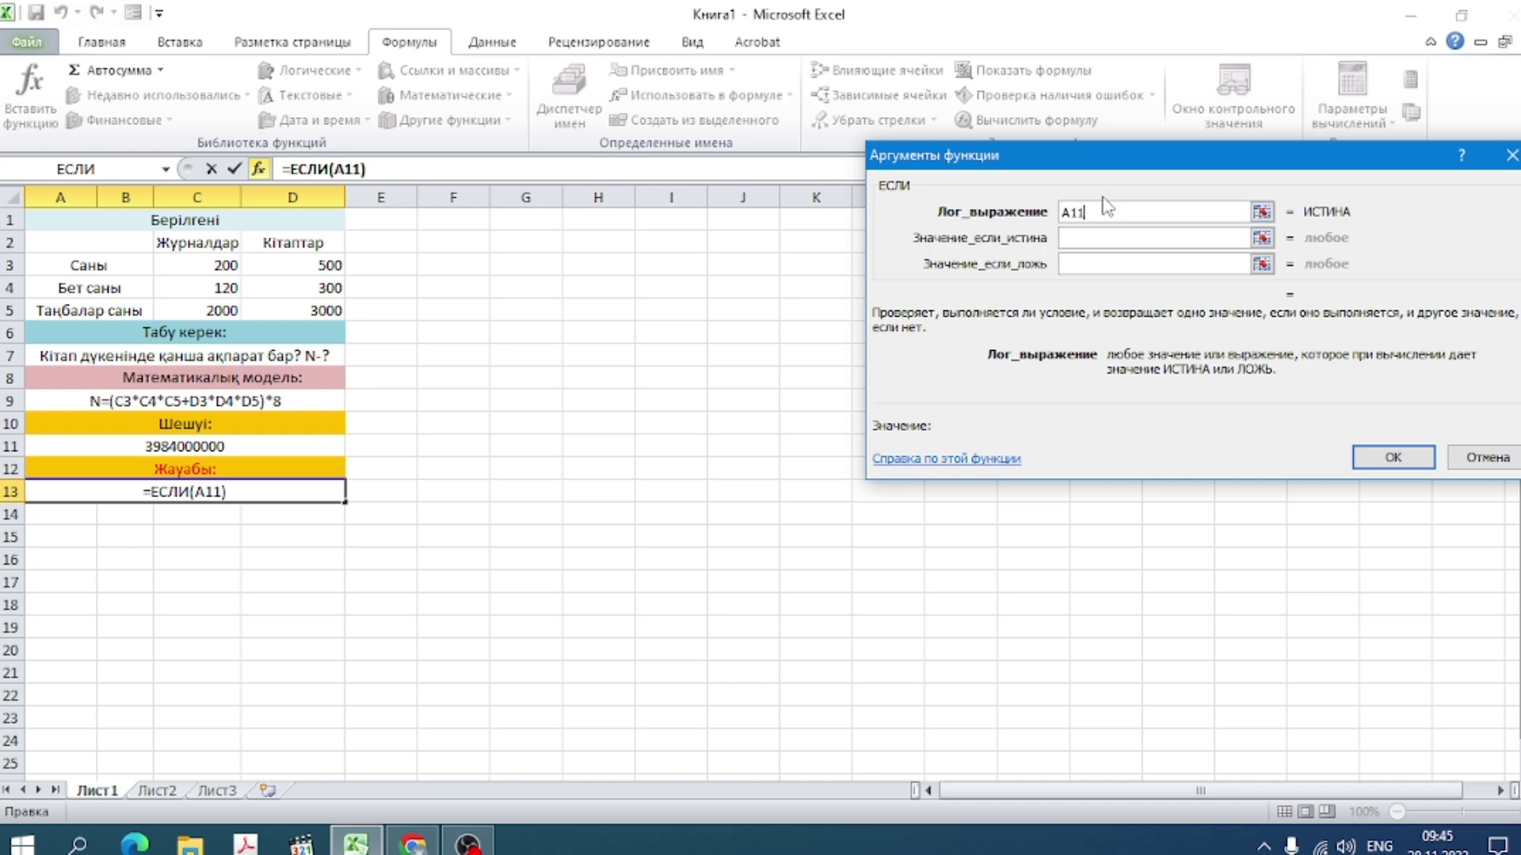
type(">")
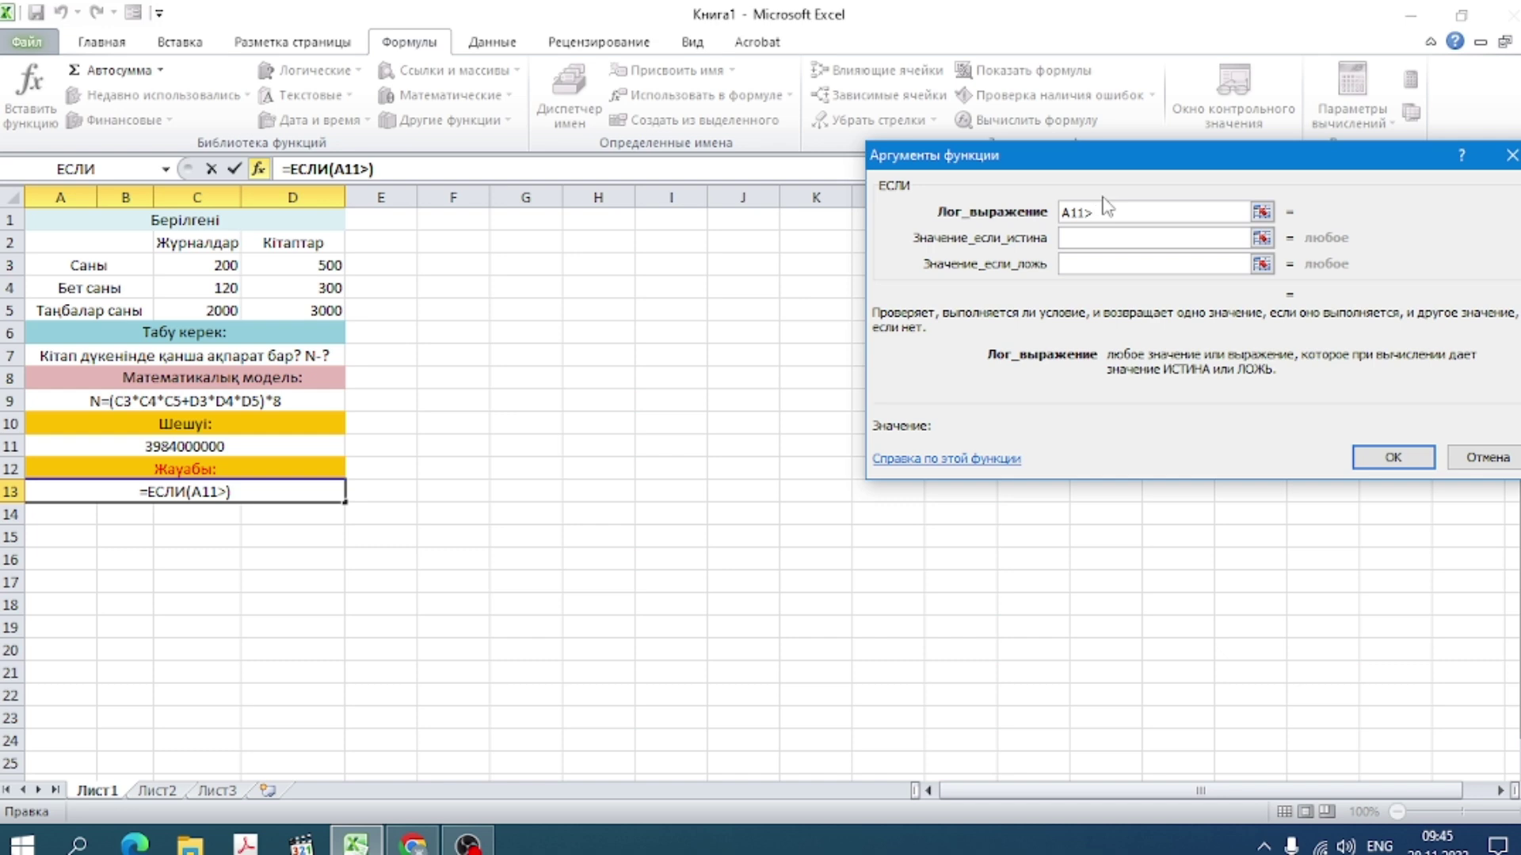
type("3")
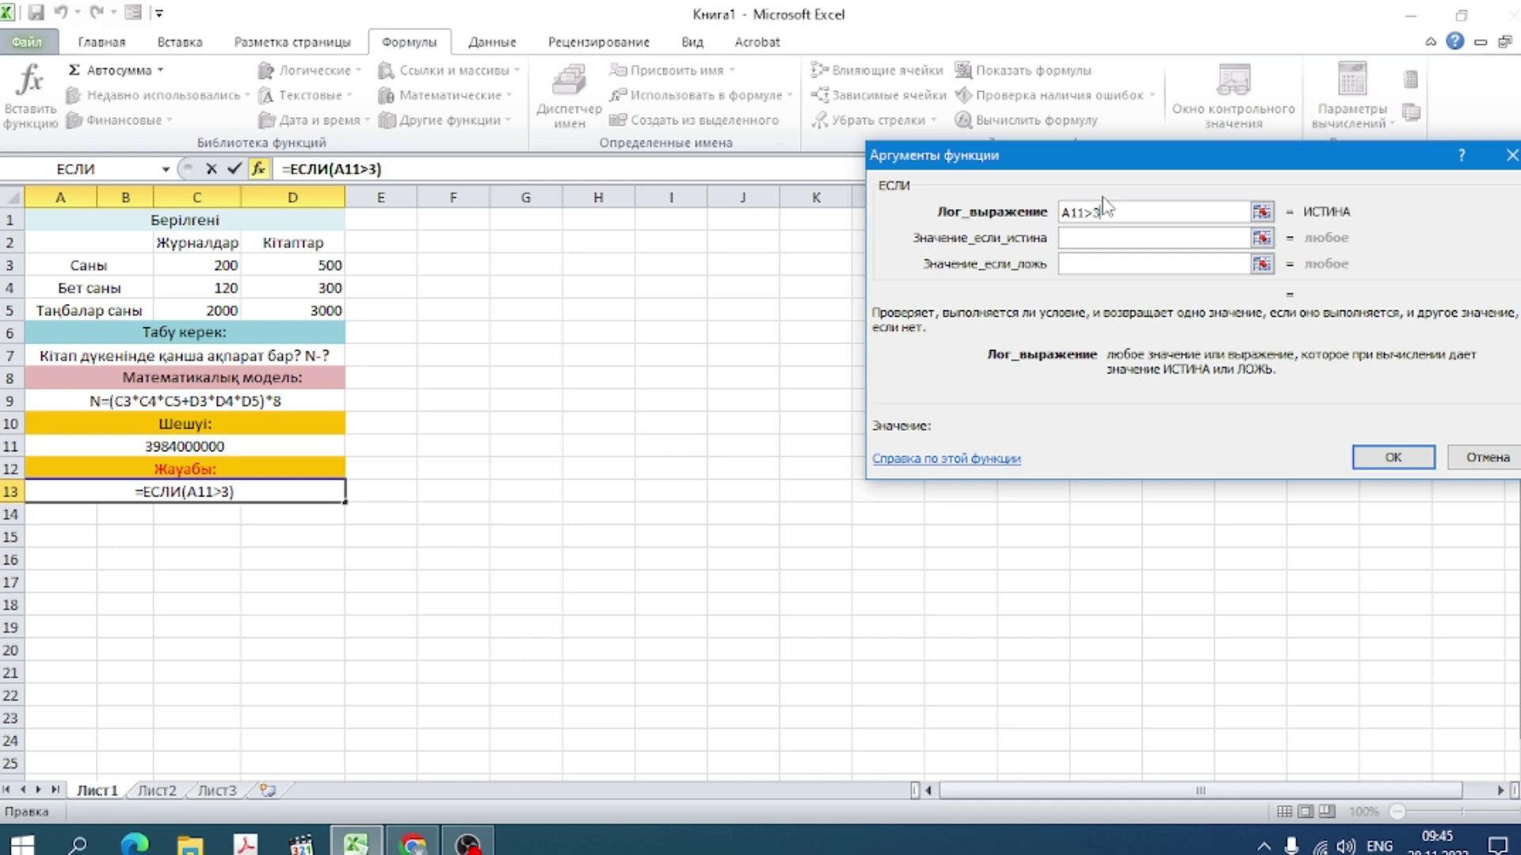
type("0000")
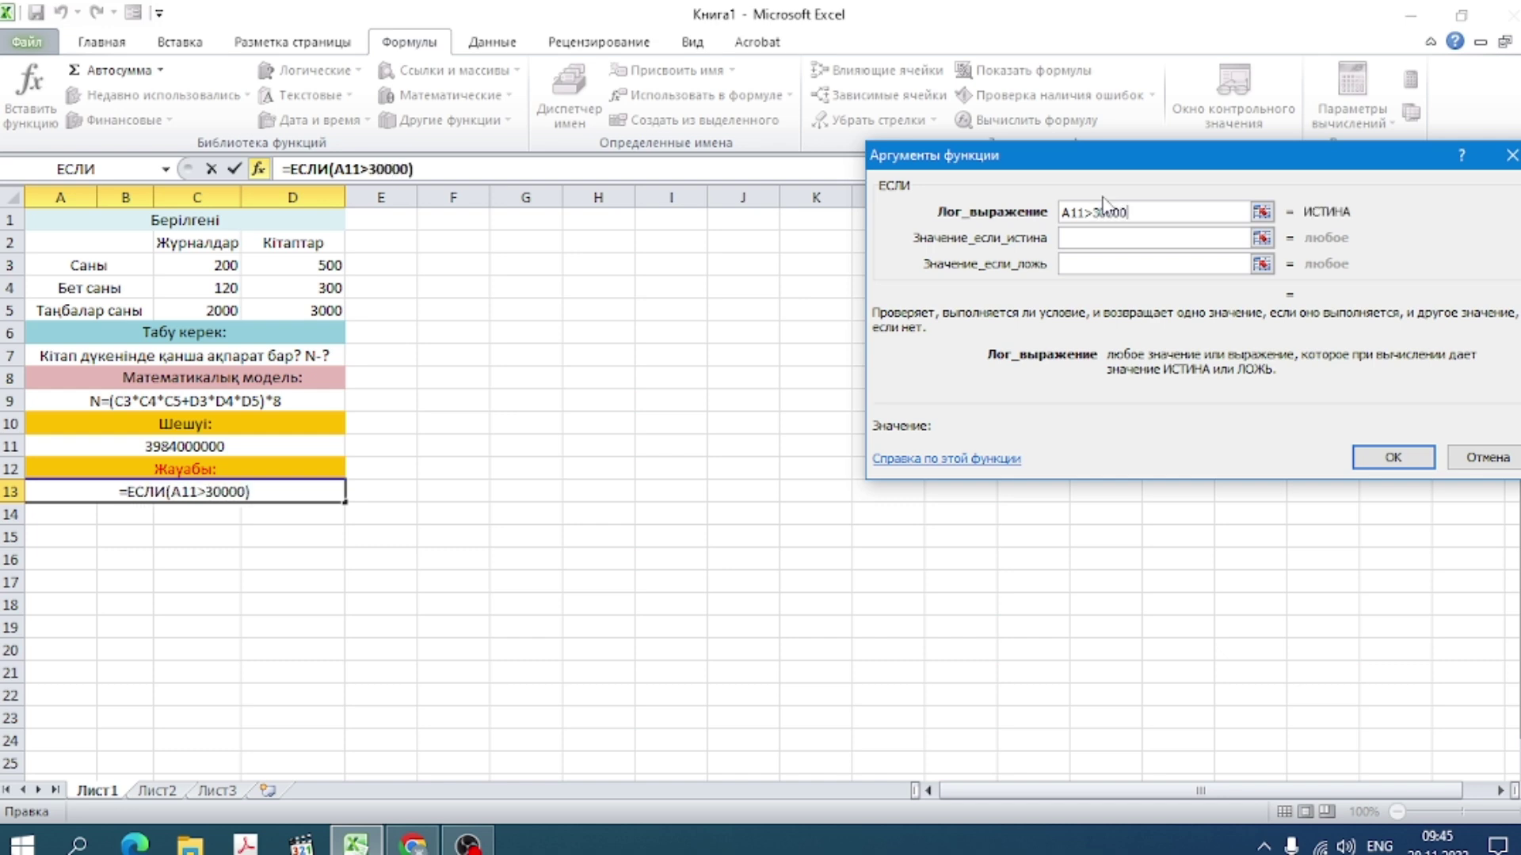
type("0000")
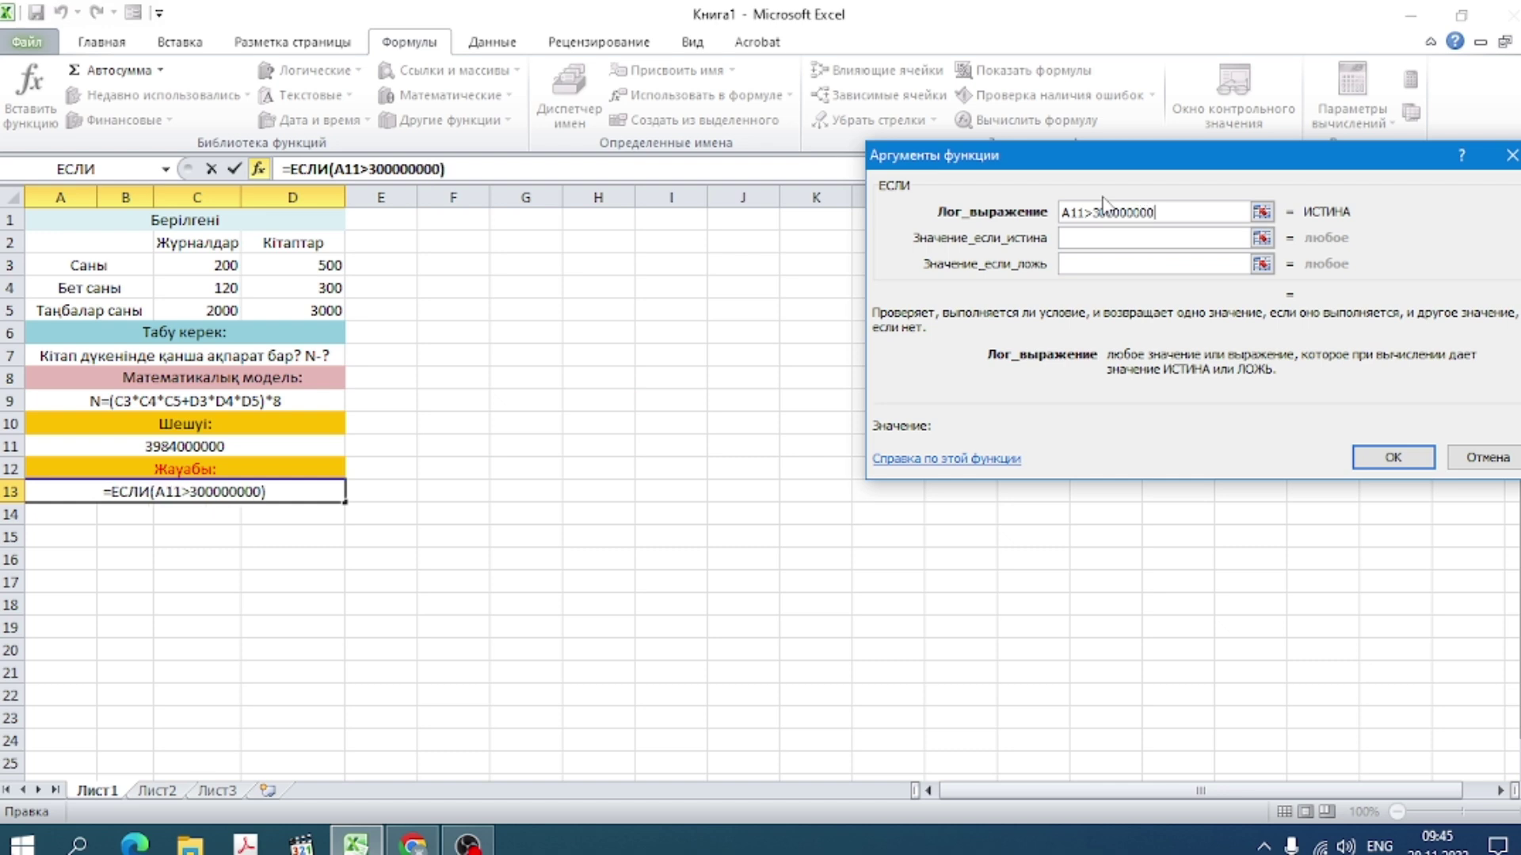
type("0")
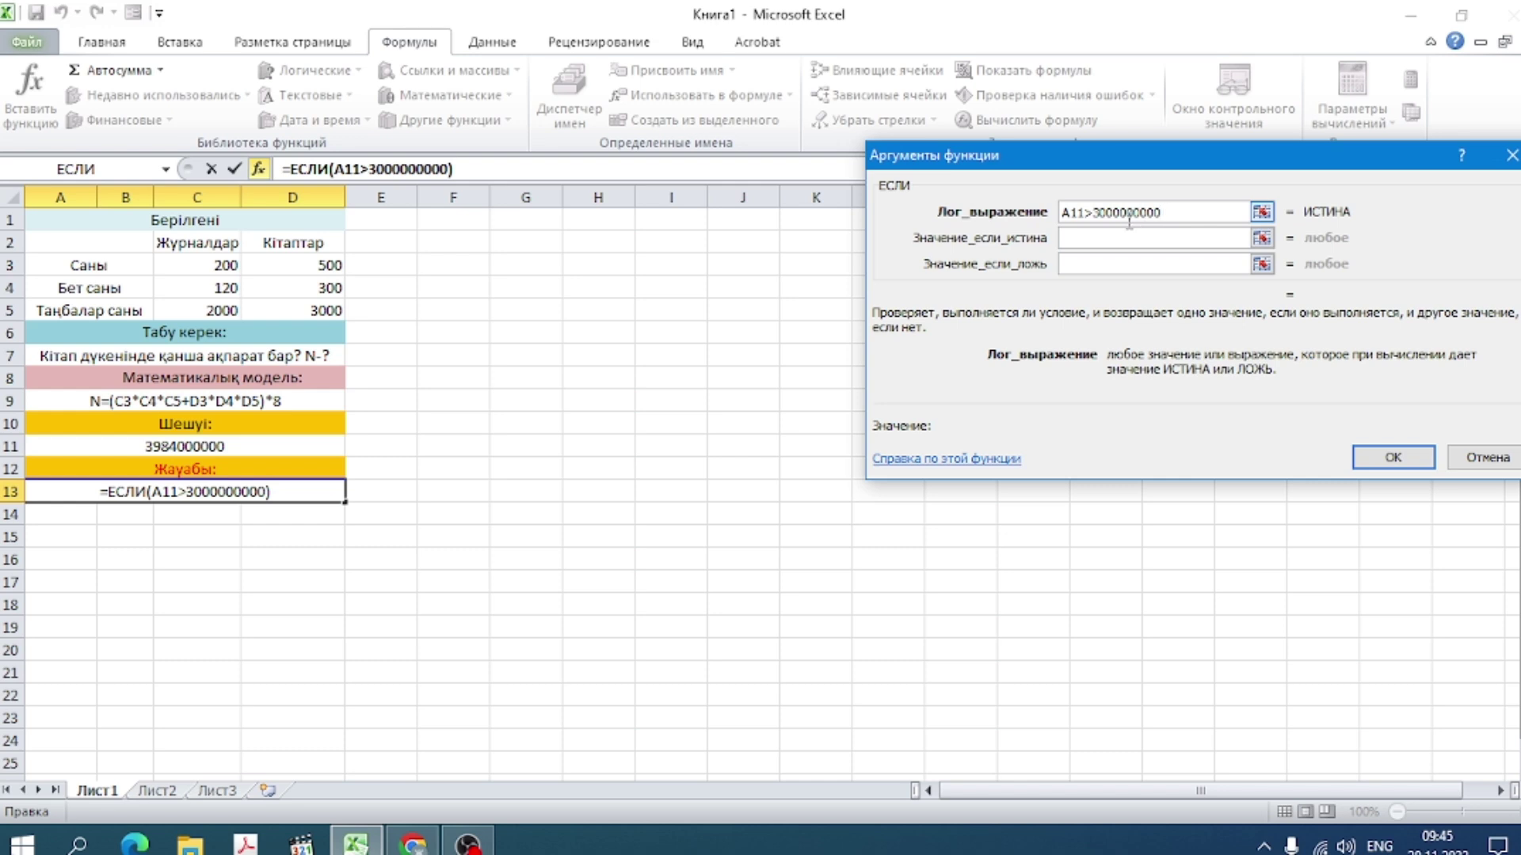
Step: Set the IF's true value to "Internet dukenin awu"
left_click(1109, 237)
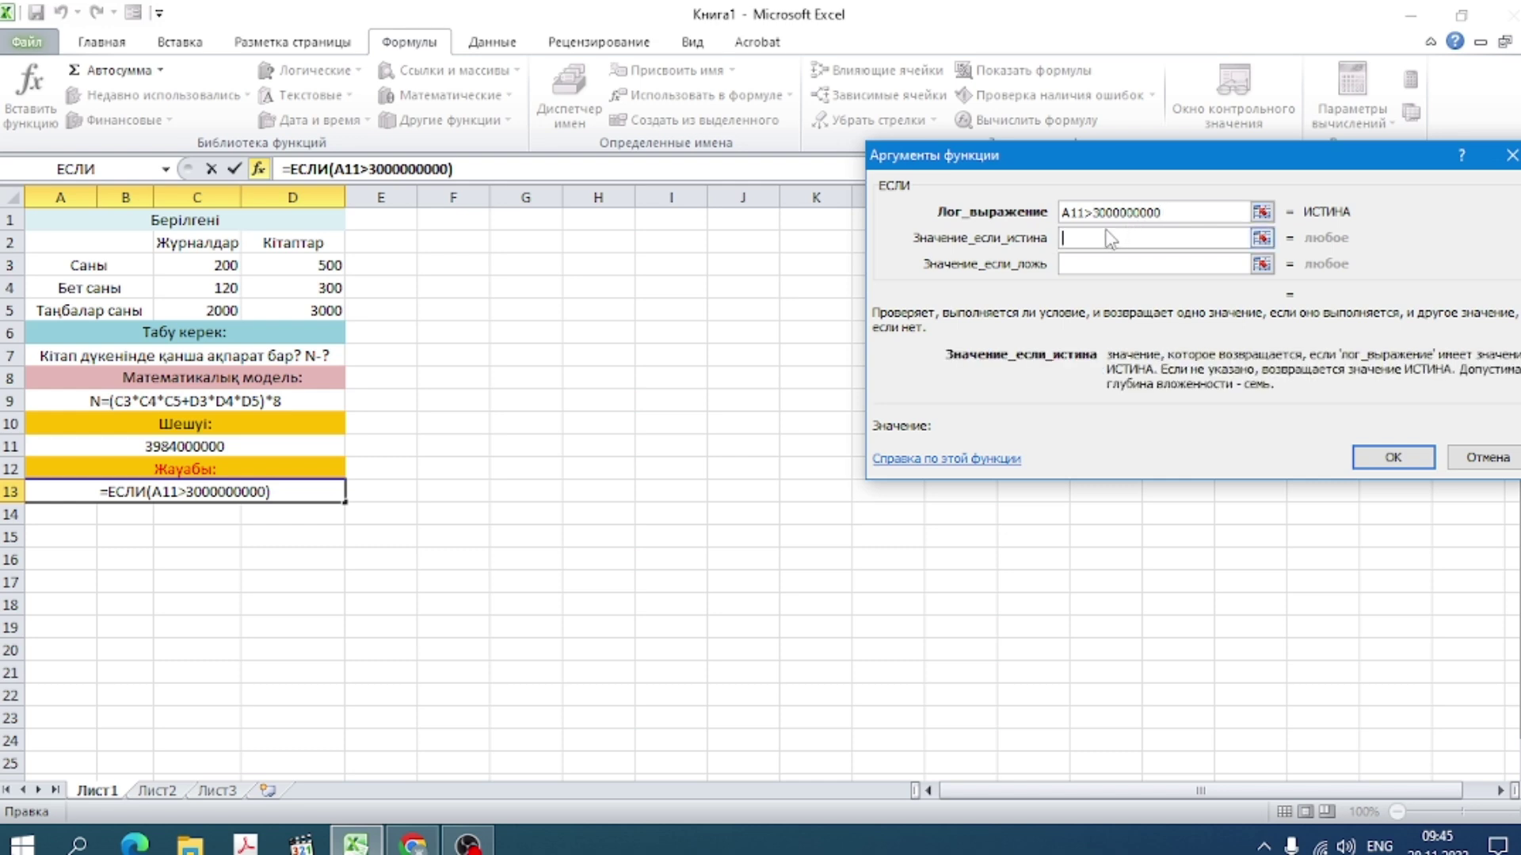
type("\"")
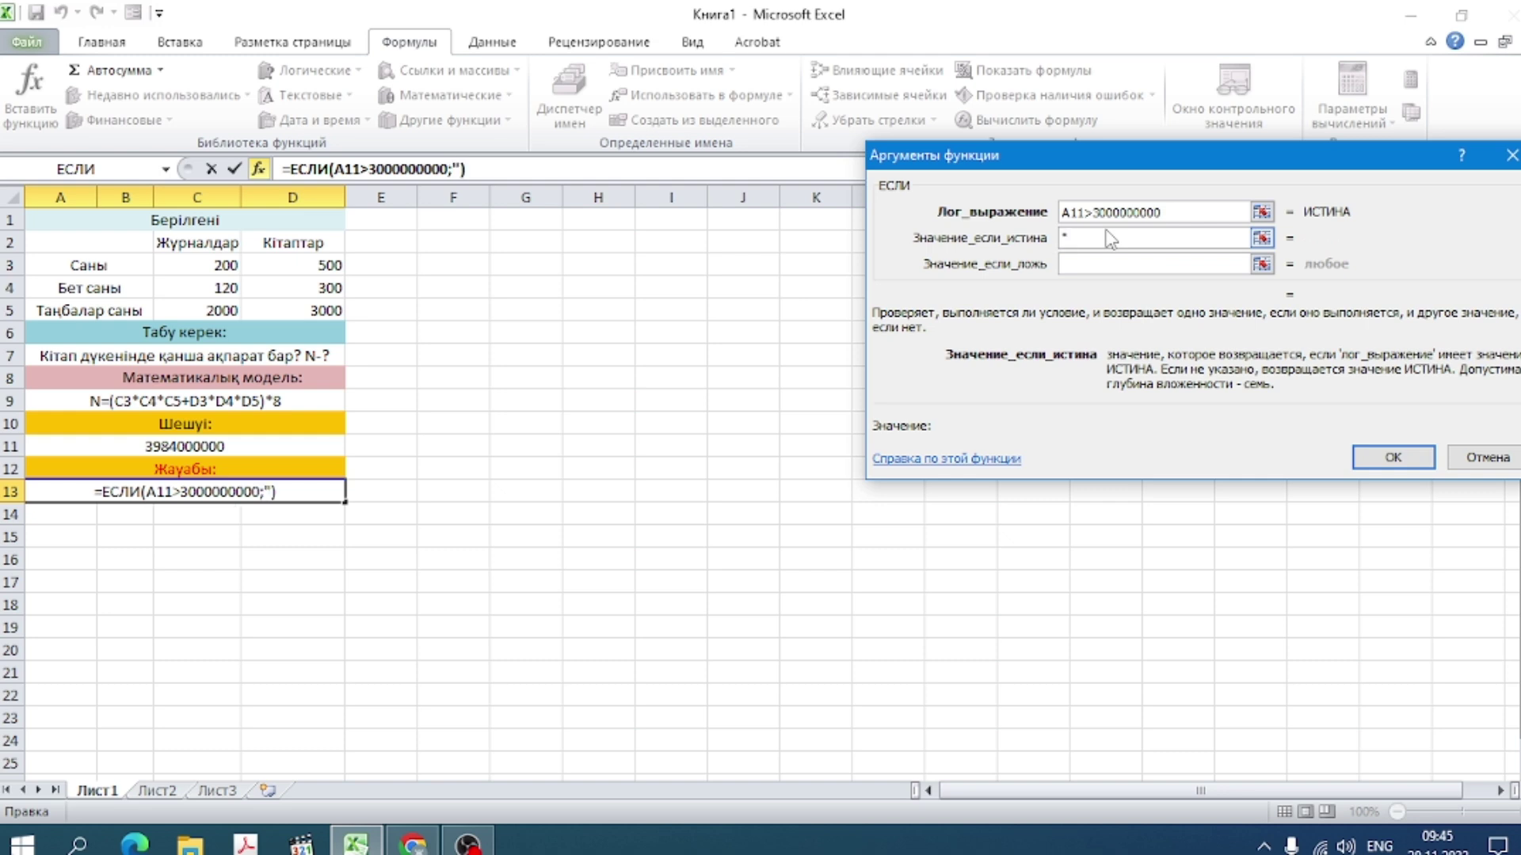
type("Inter")
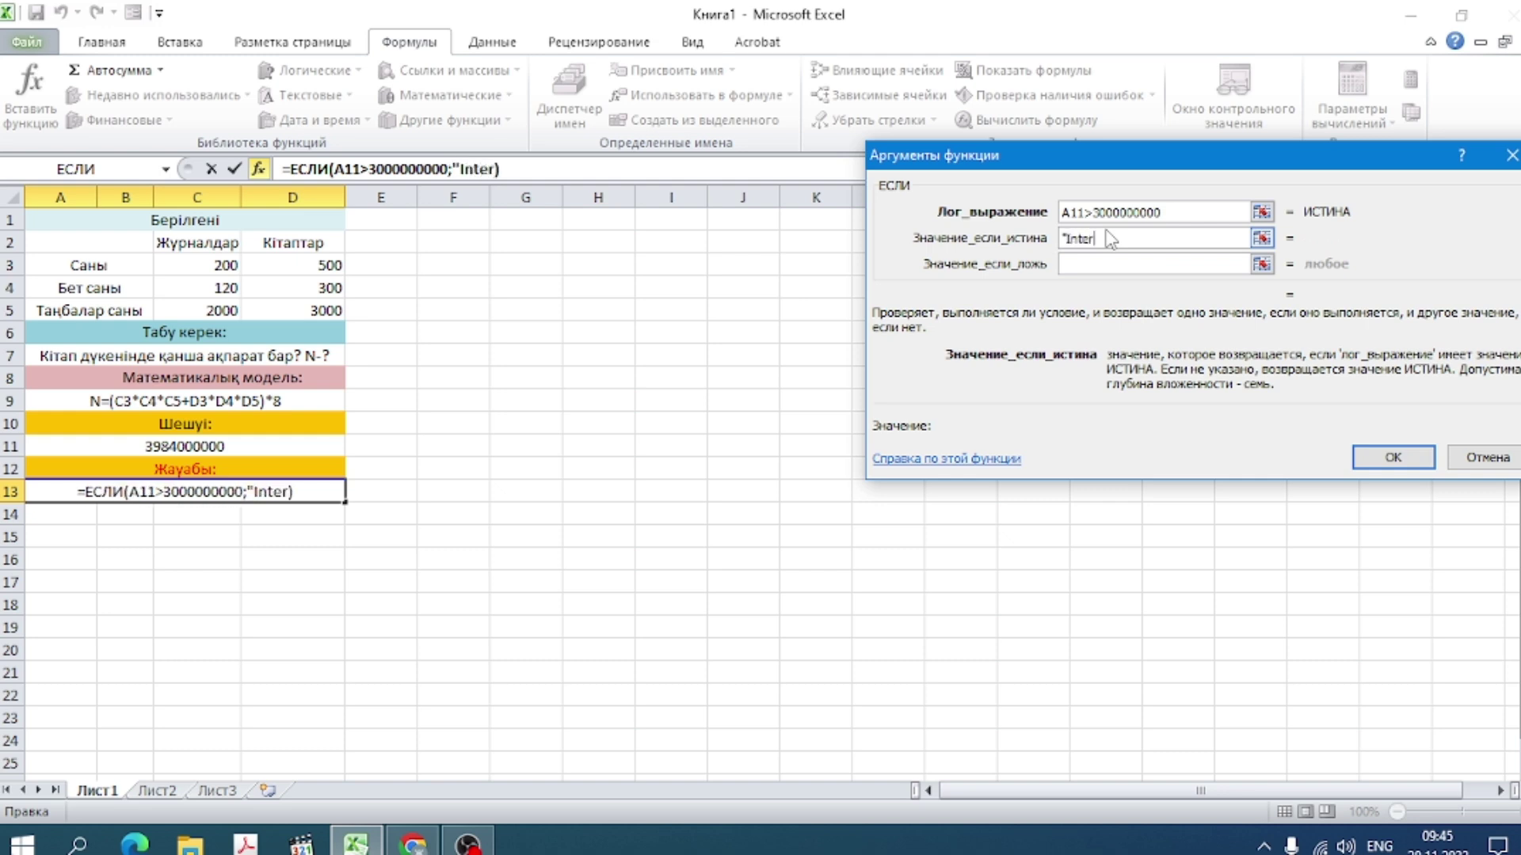
type("net ")
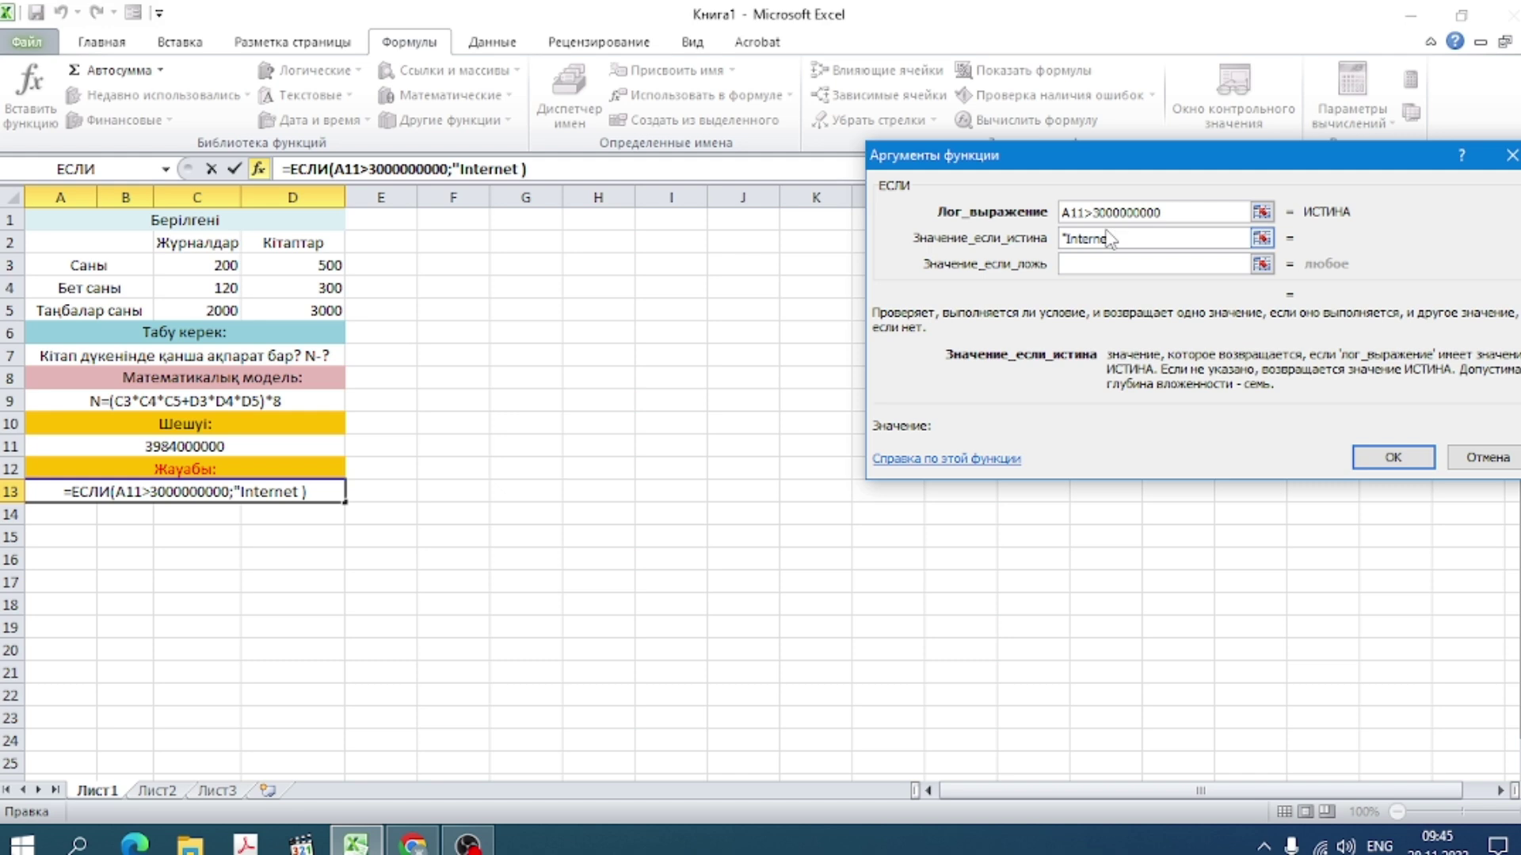
type("du")
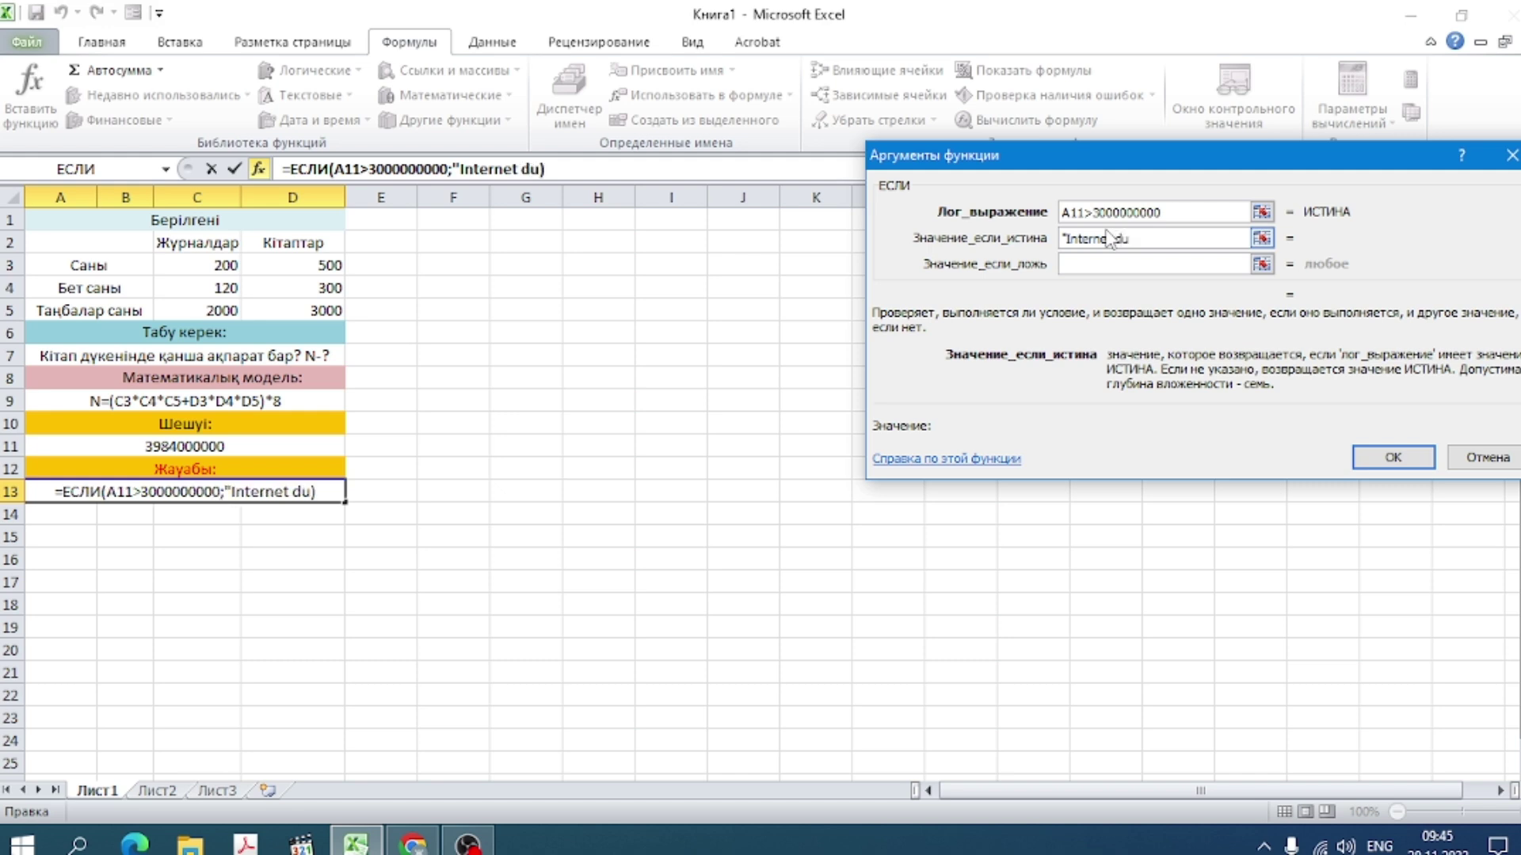
type("kenin ")
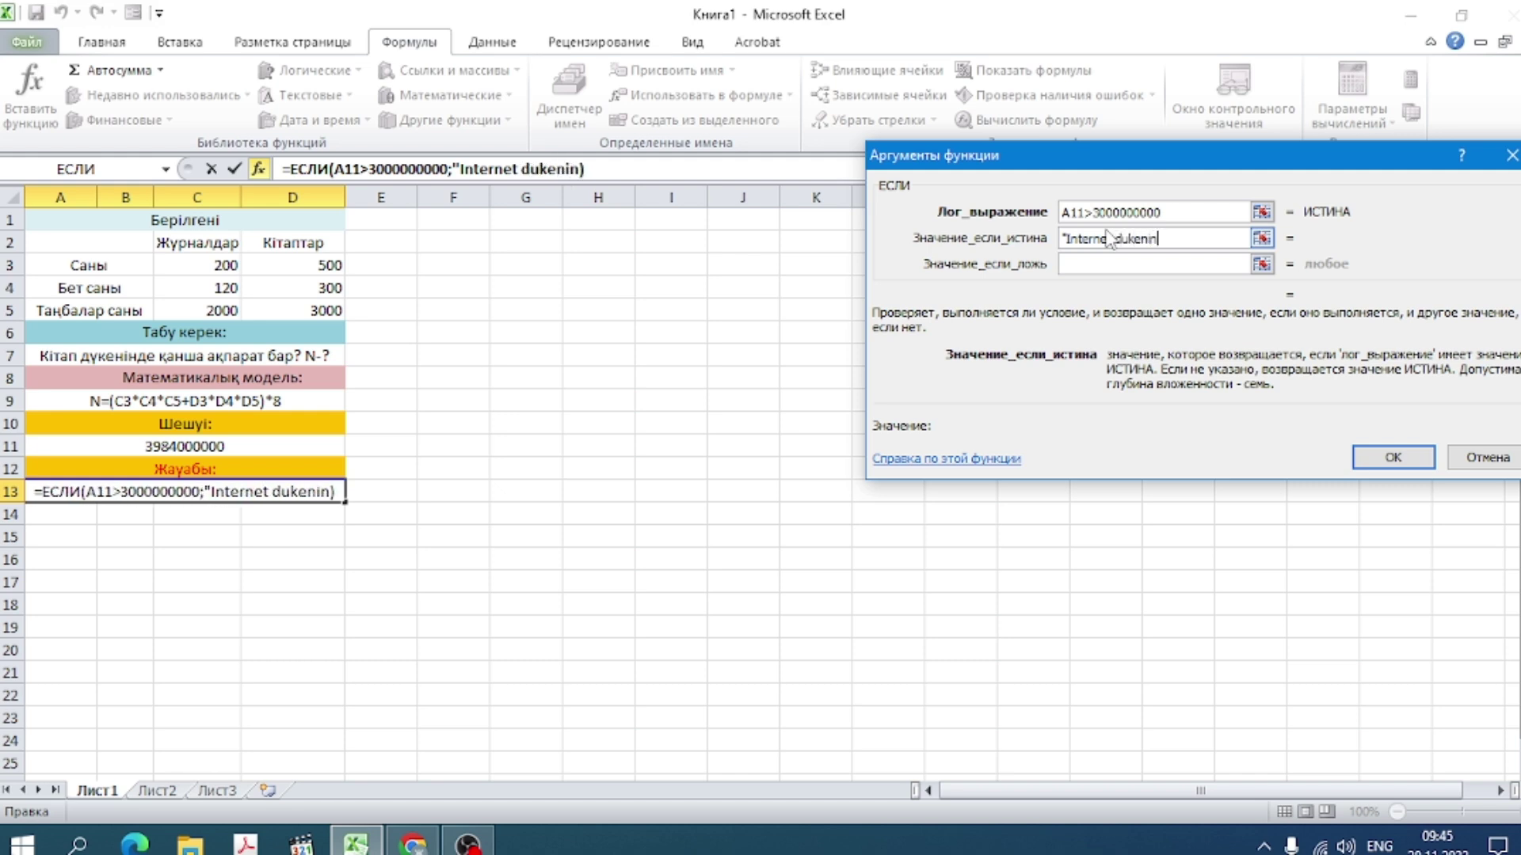
type("aw")
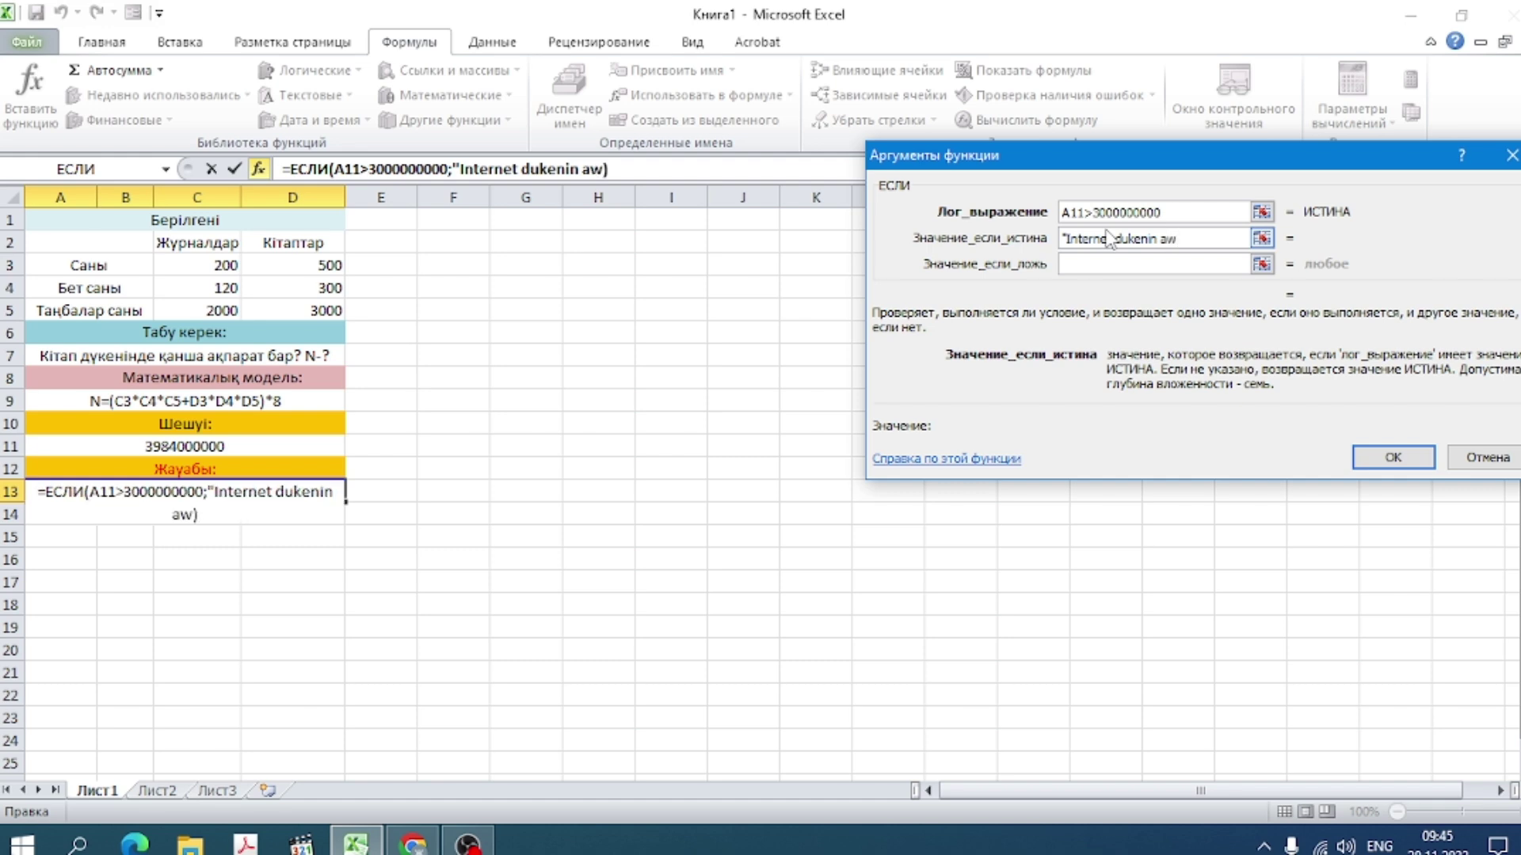
type("u")
type("?")
key("BackSpace")
type("1")
key("BackSpace")
type("\"")
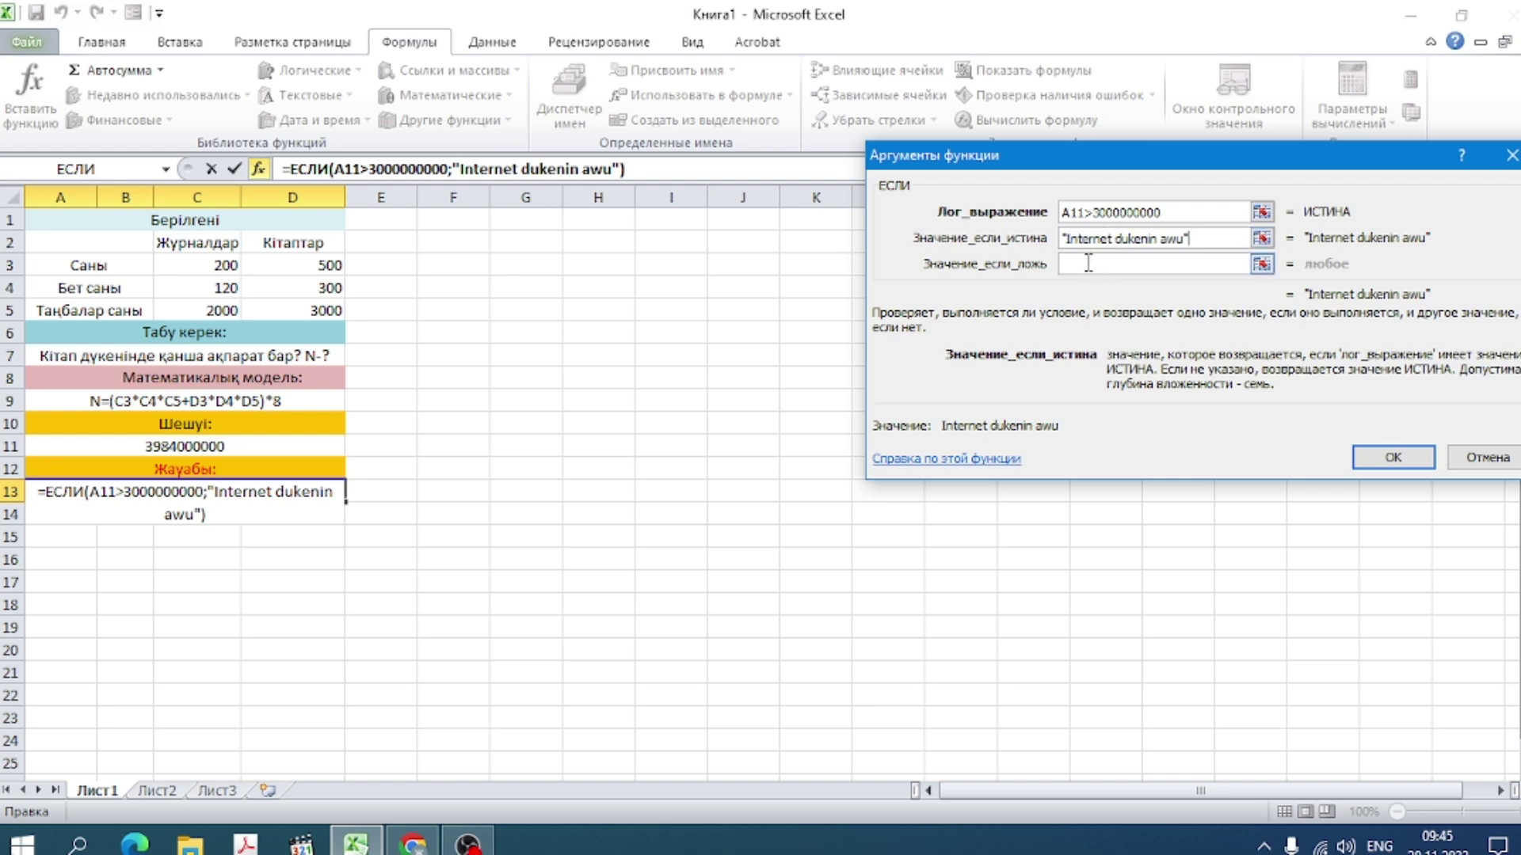
Step: Set the IF's false value to "Internet dukenin awpau"
left_click(1088, 264)
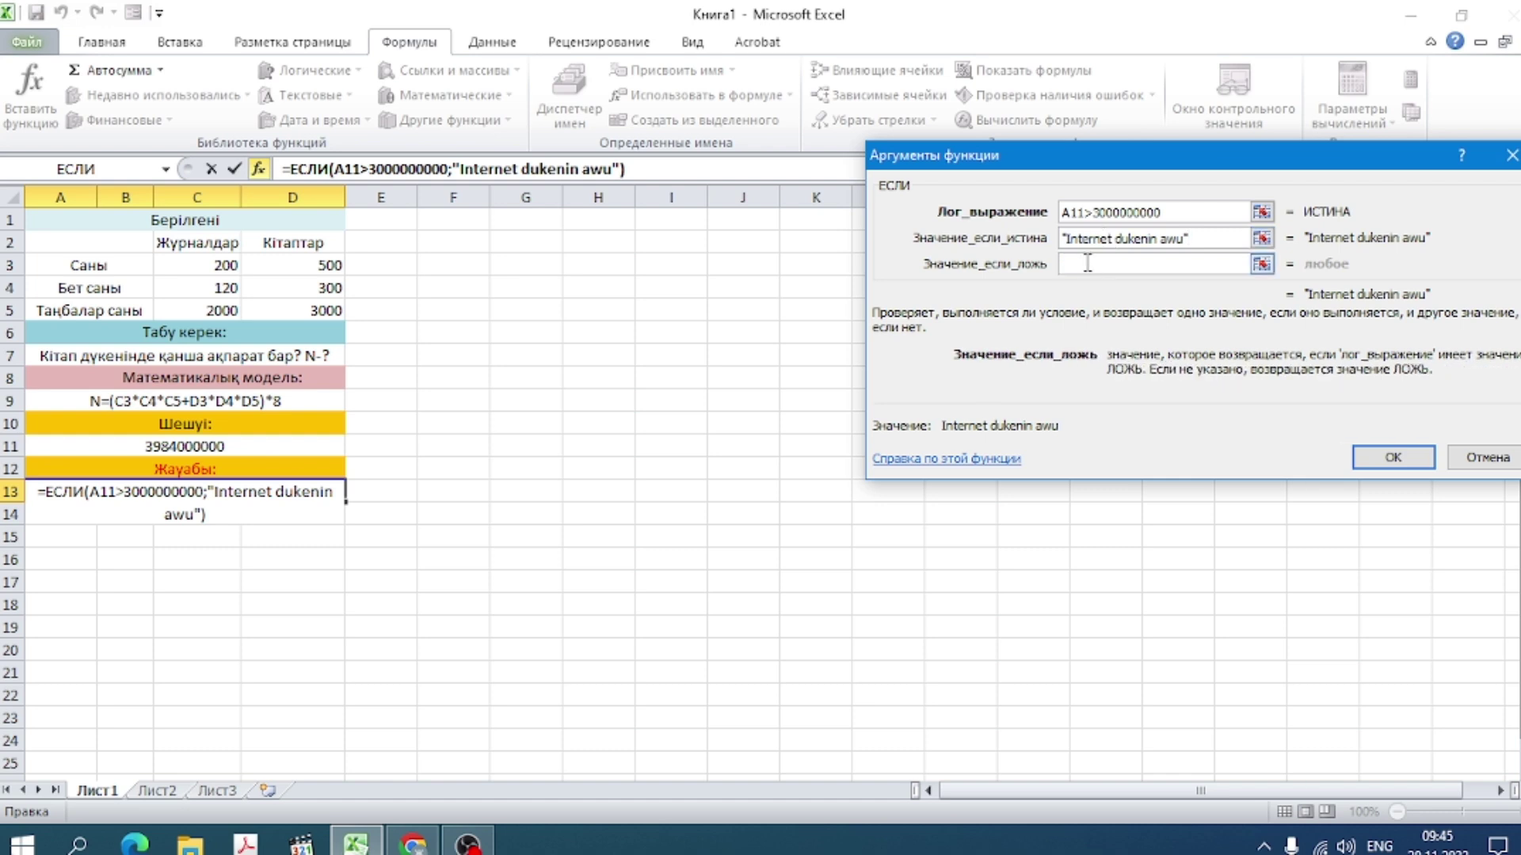
type("\"")
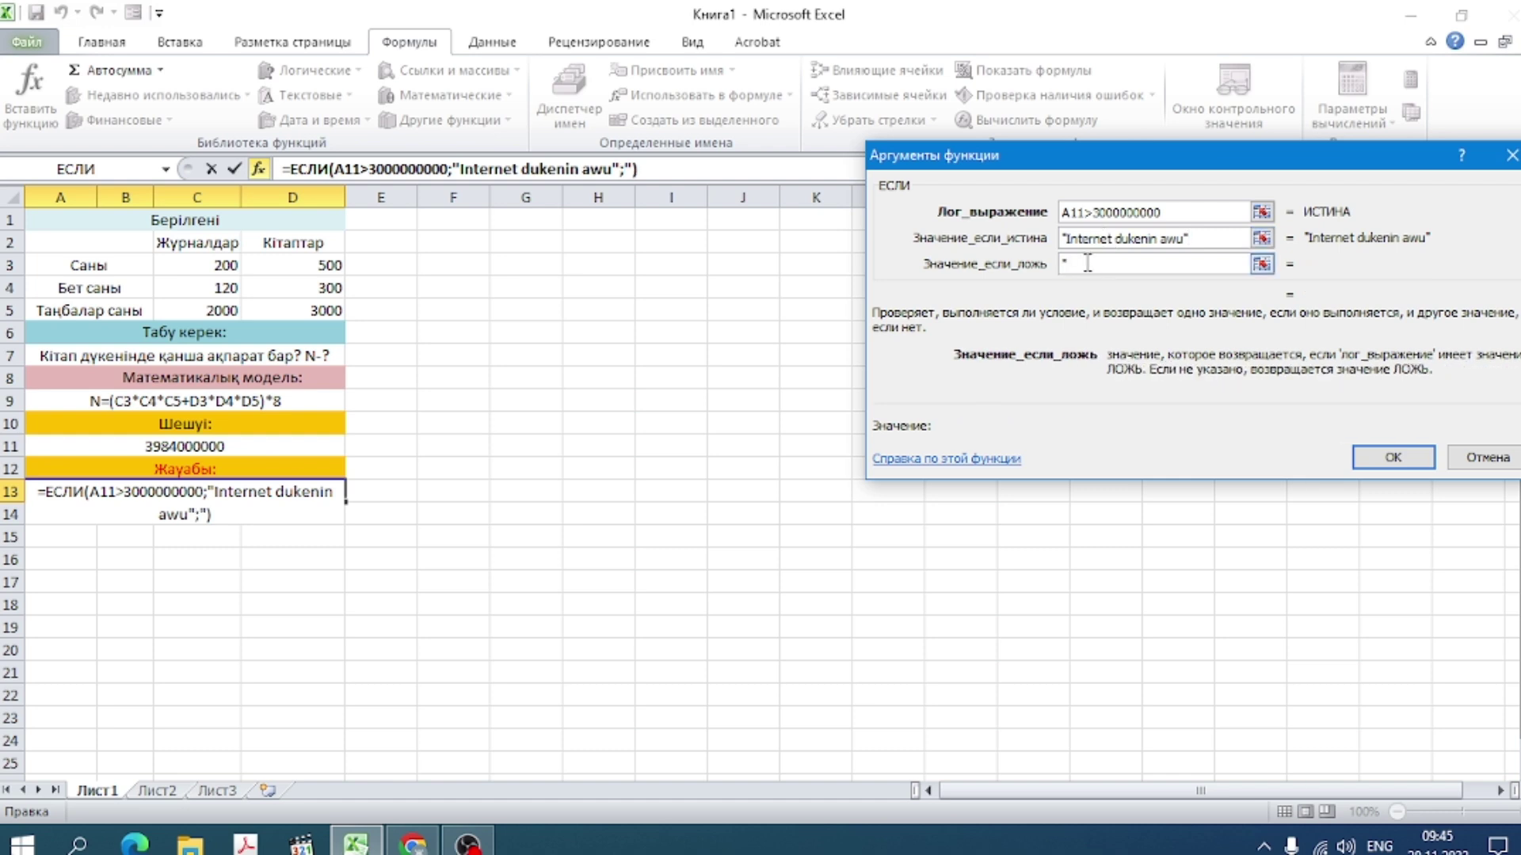
type("In")
type("t")
type("ernet ")
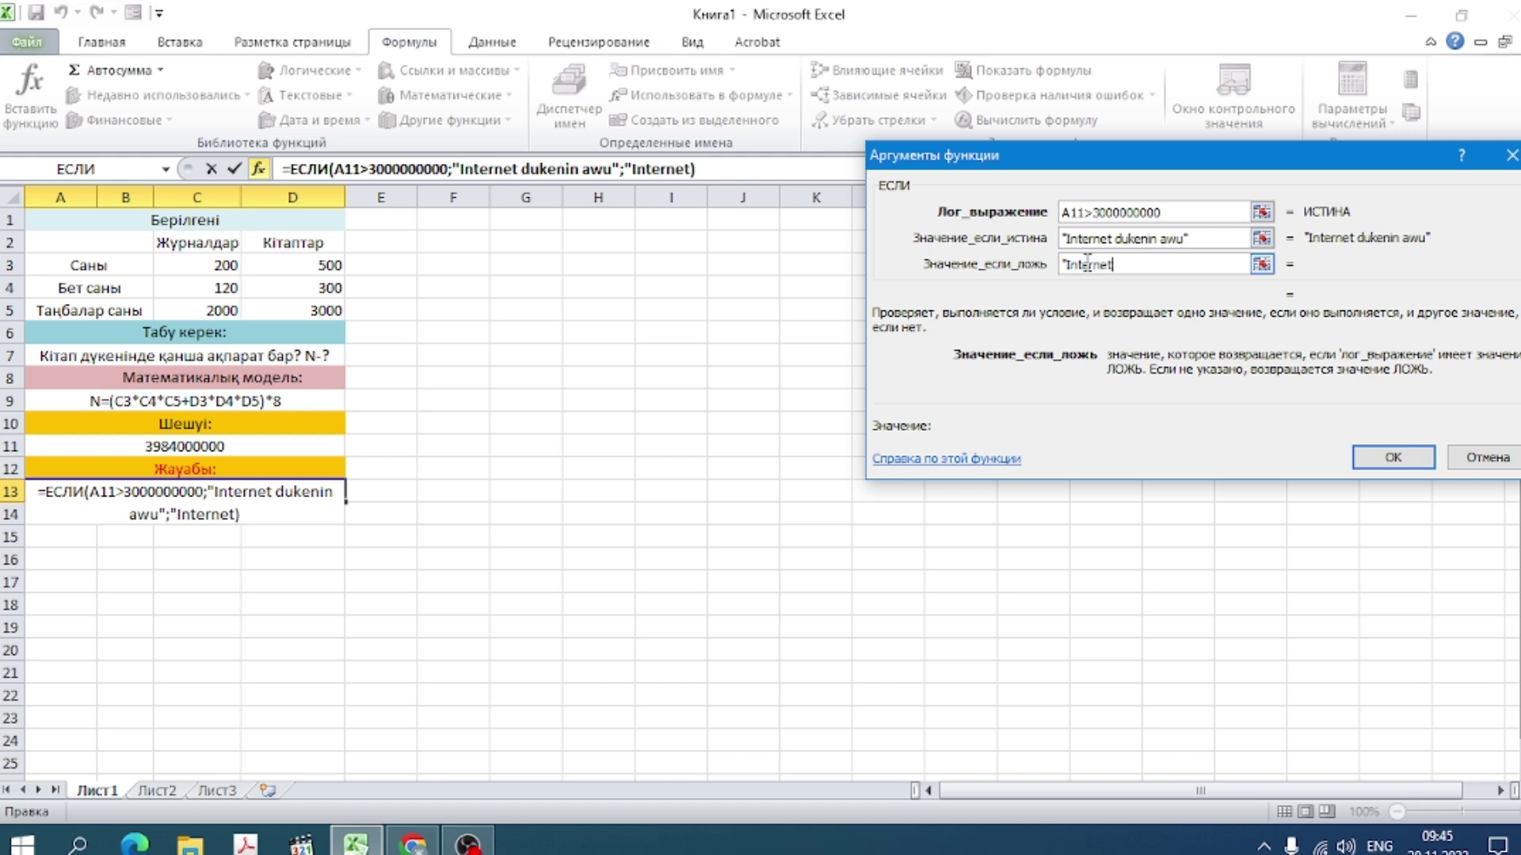
type("d")
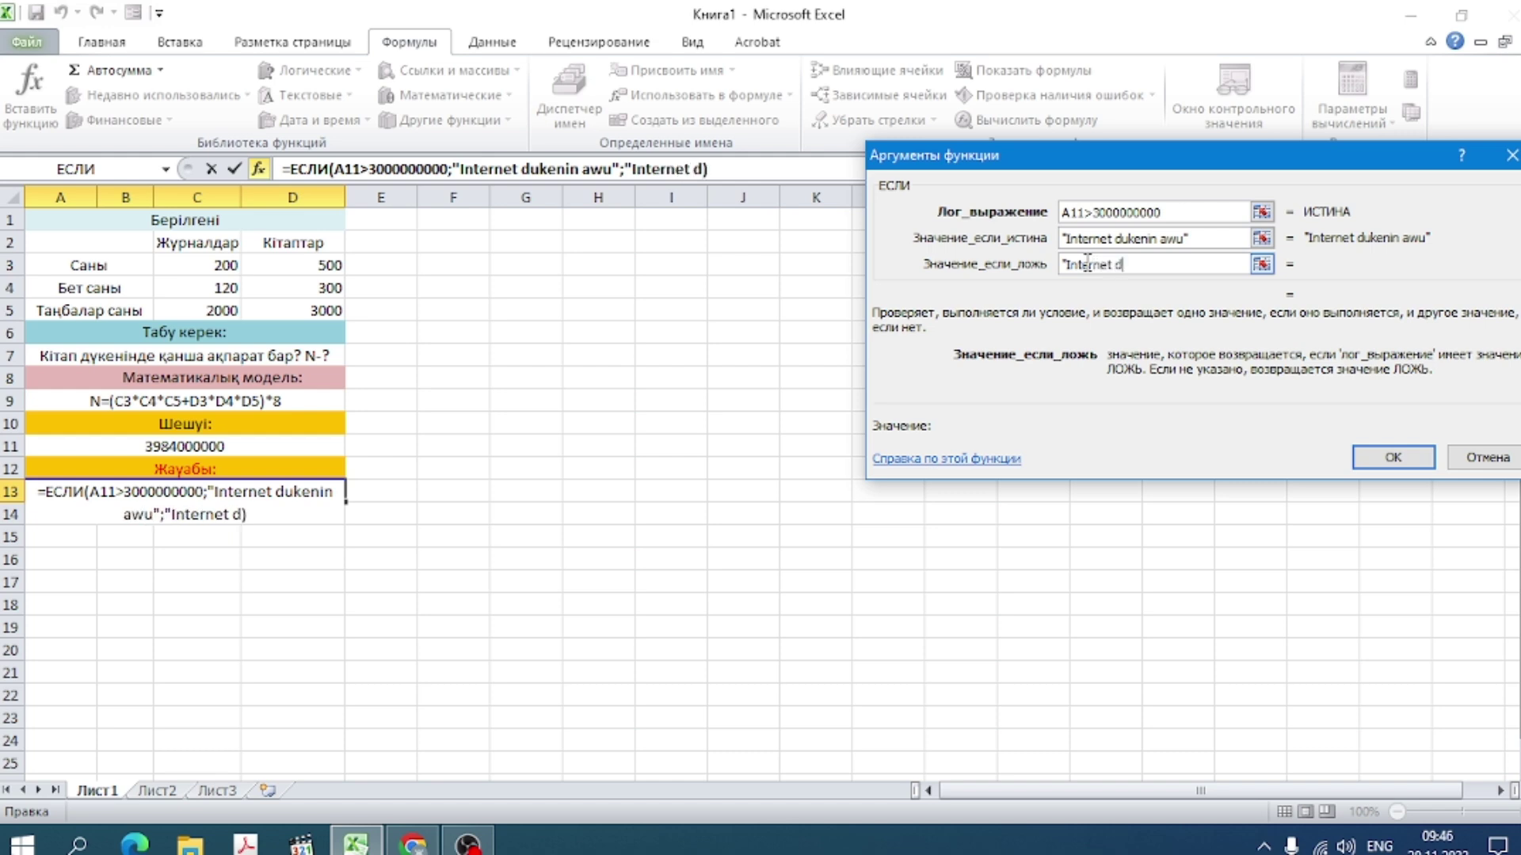
type("u")
type("kem")
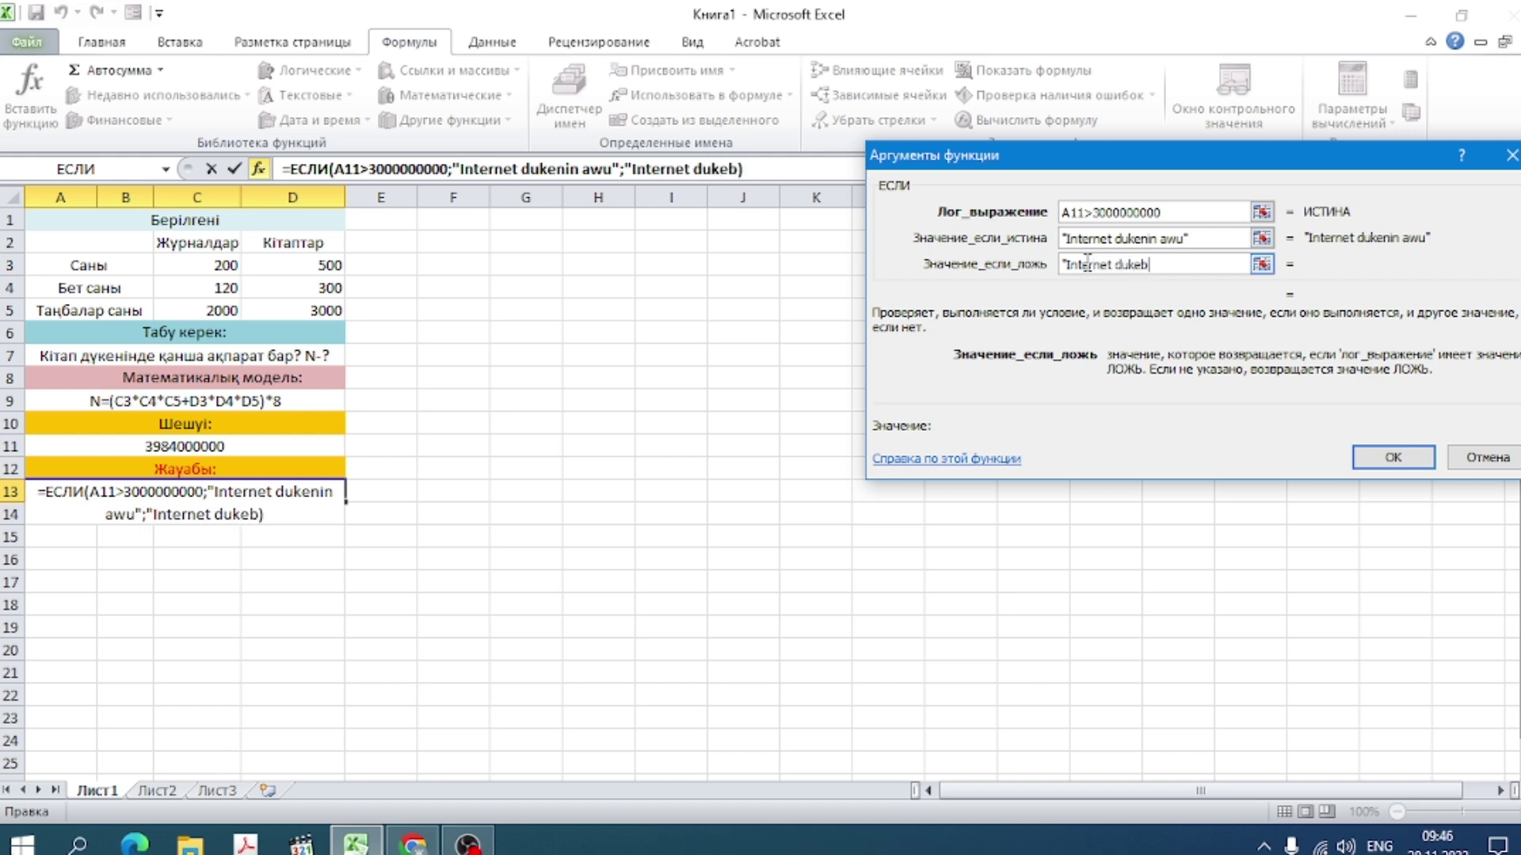
key("BackSpace")
type("nin ")
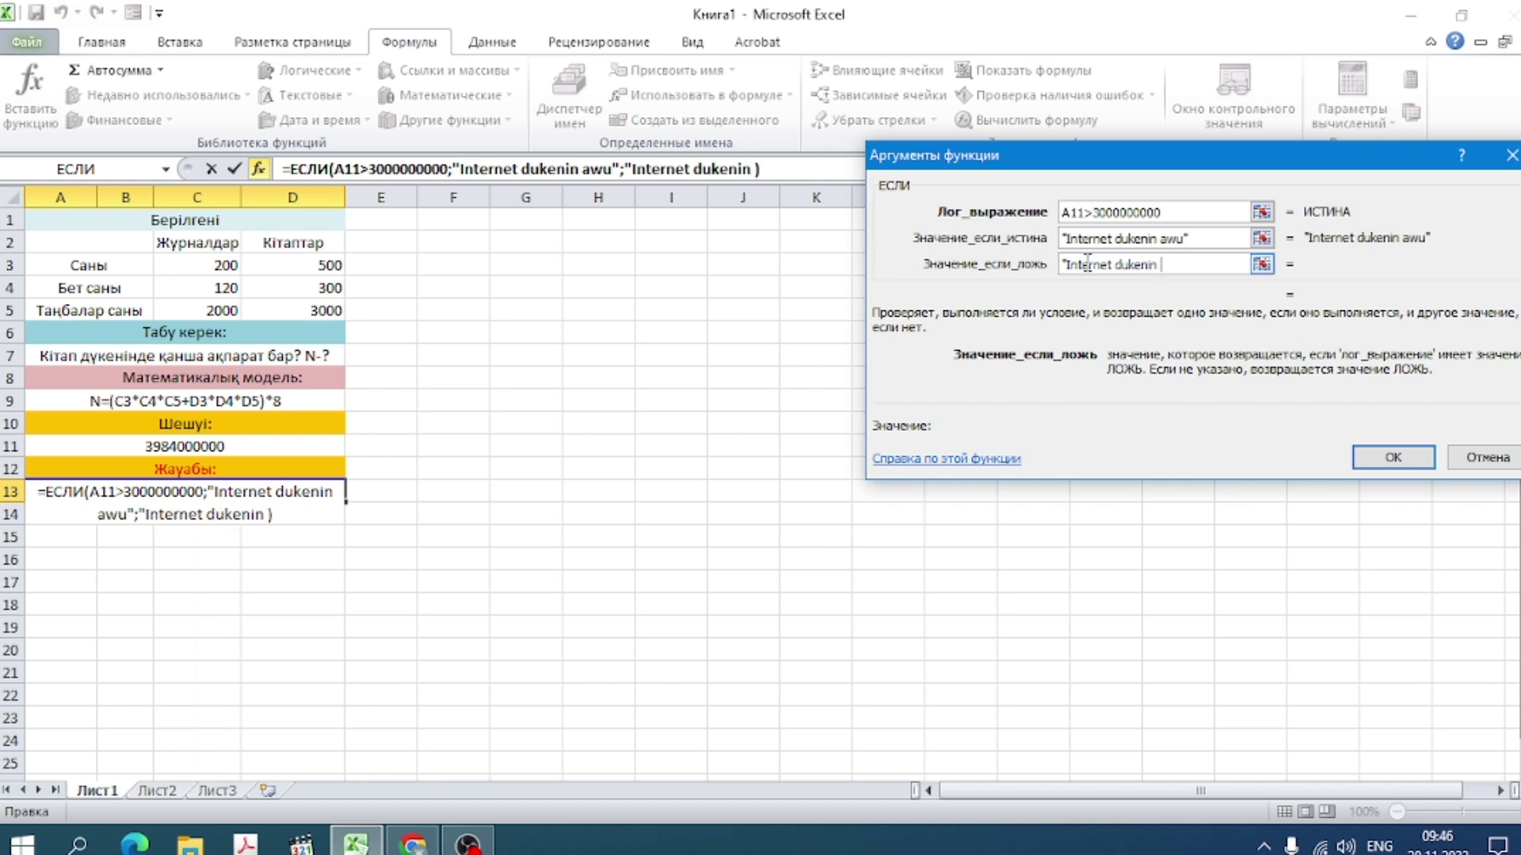
type("awpa")
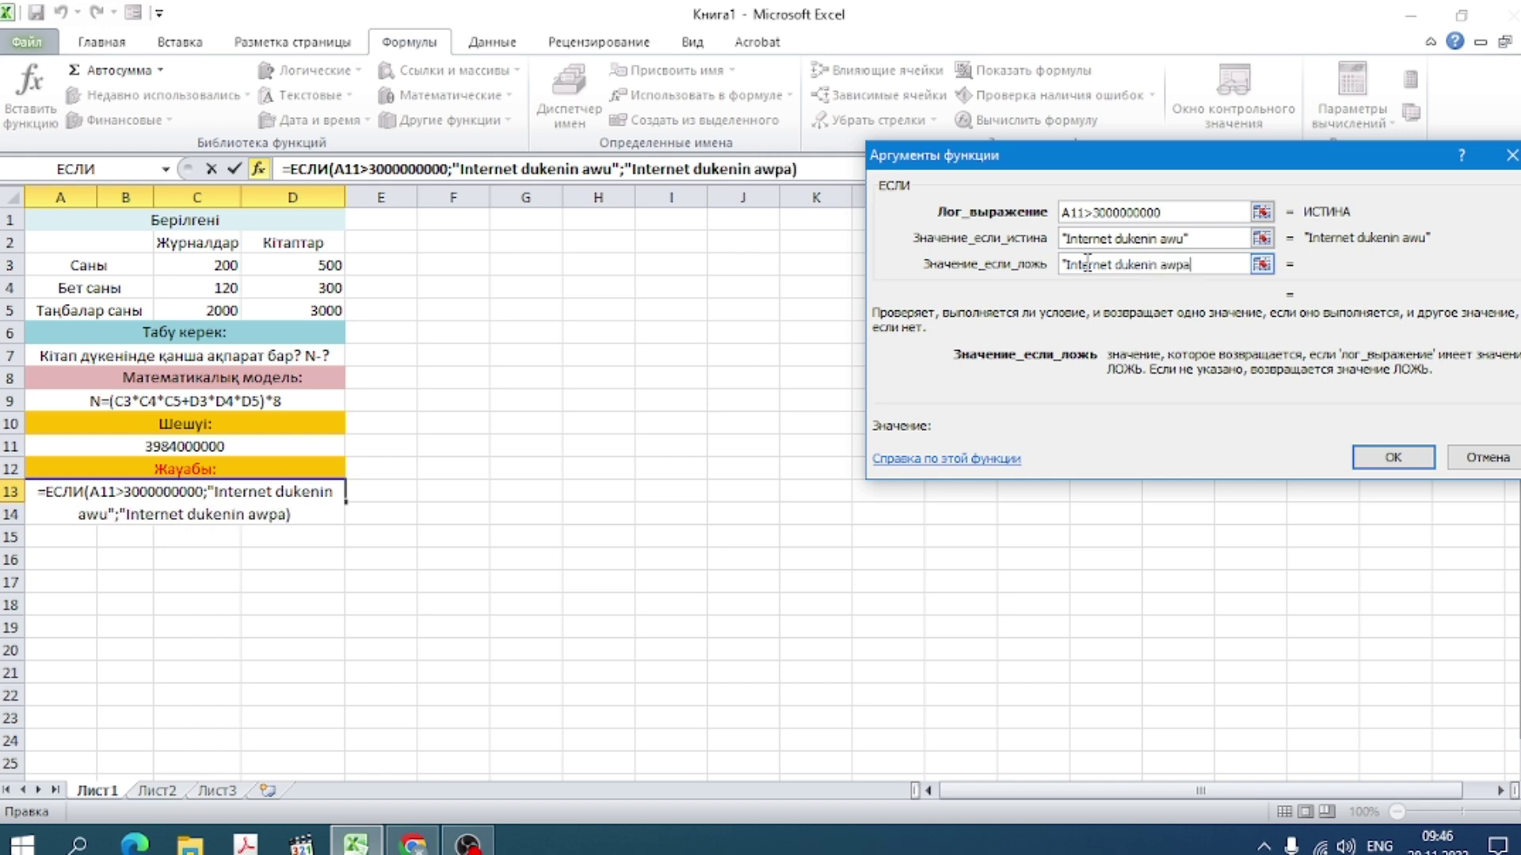
type("u\"")
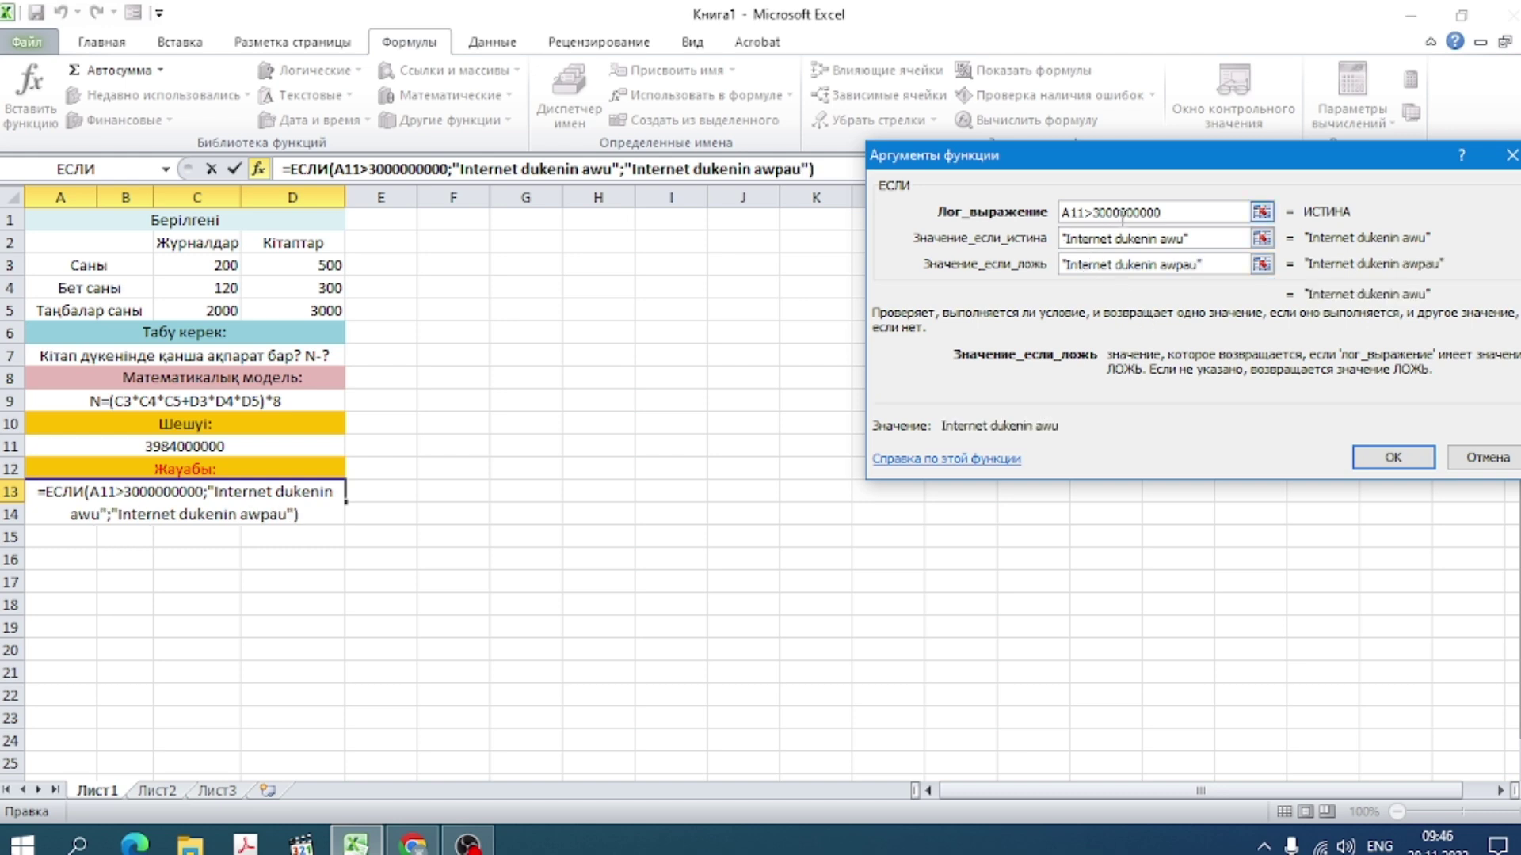
left_click(1121, 214)
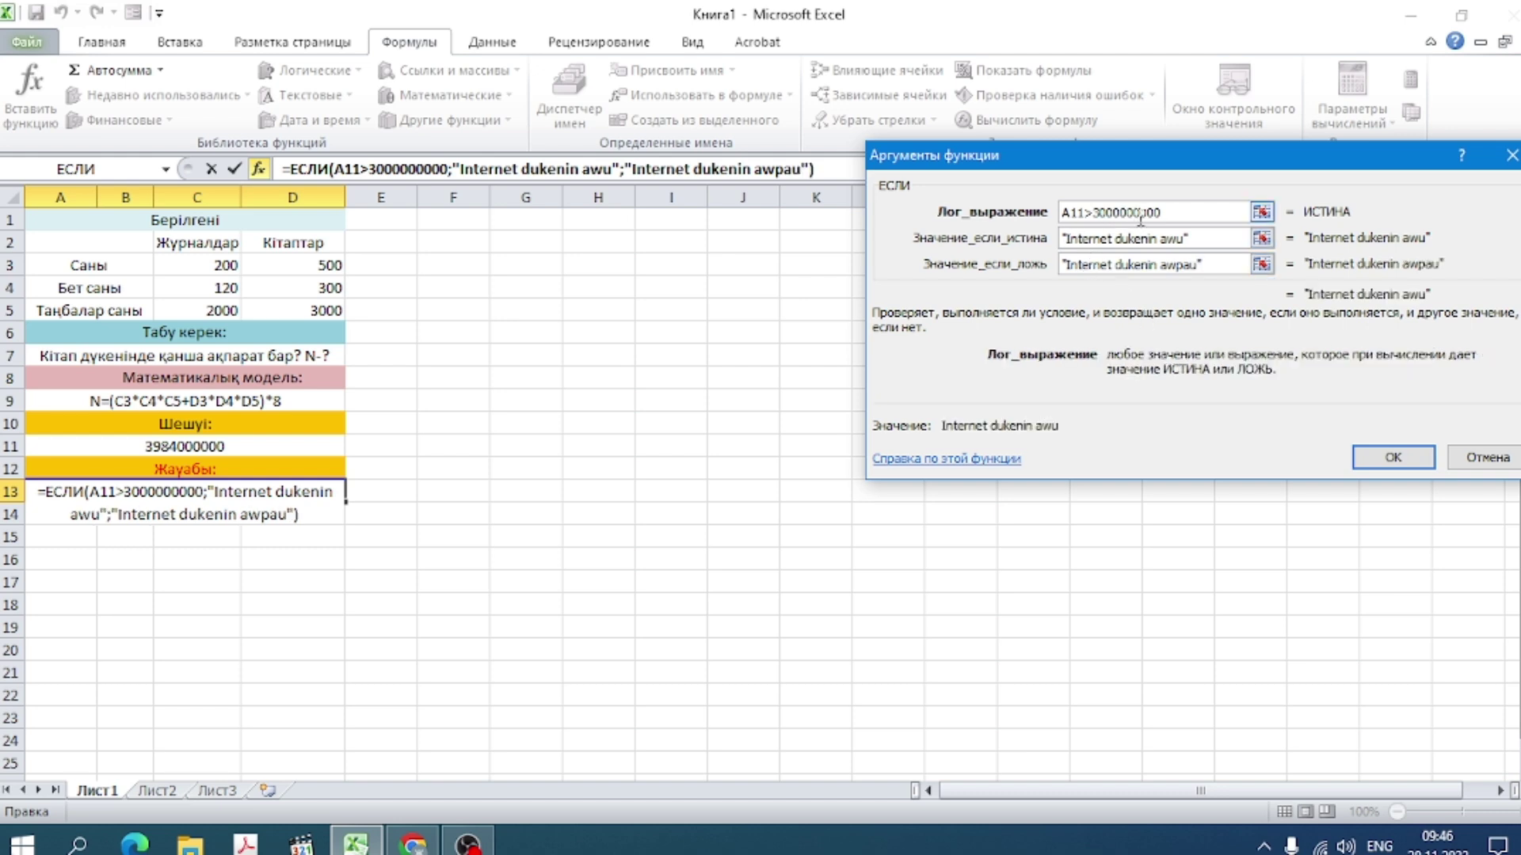
Step: Confirm the IF formula and draw the triangle's slanted left side on Лист2
left_click(1397, 457)
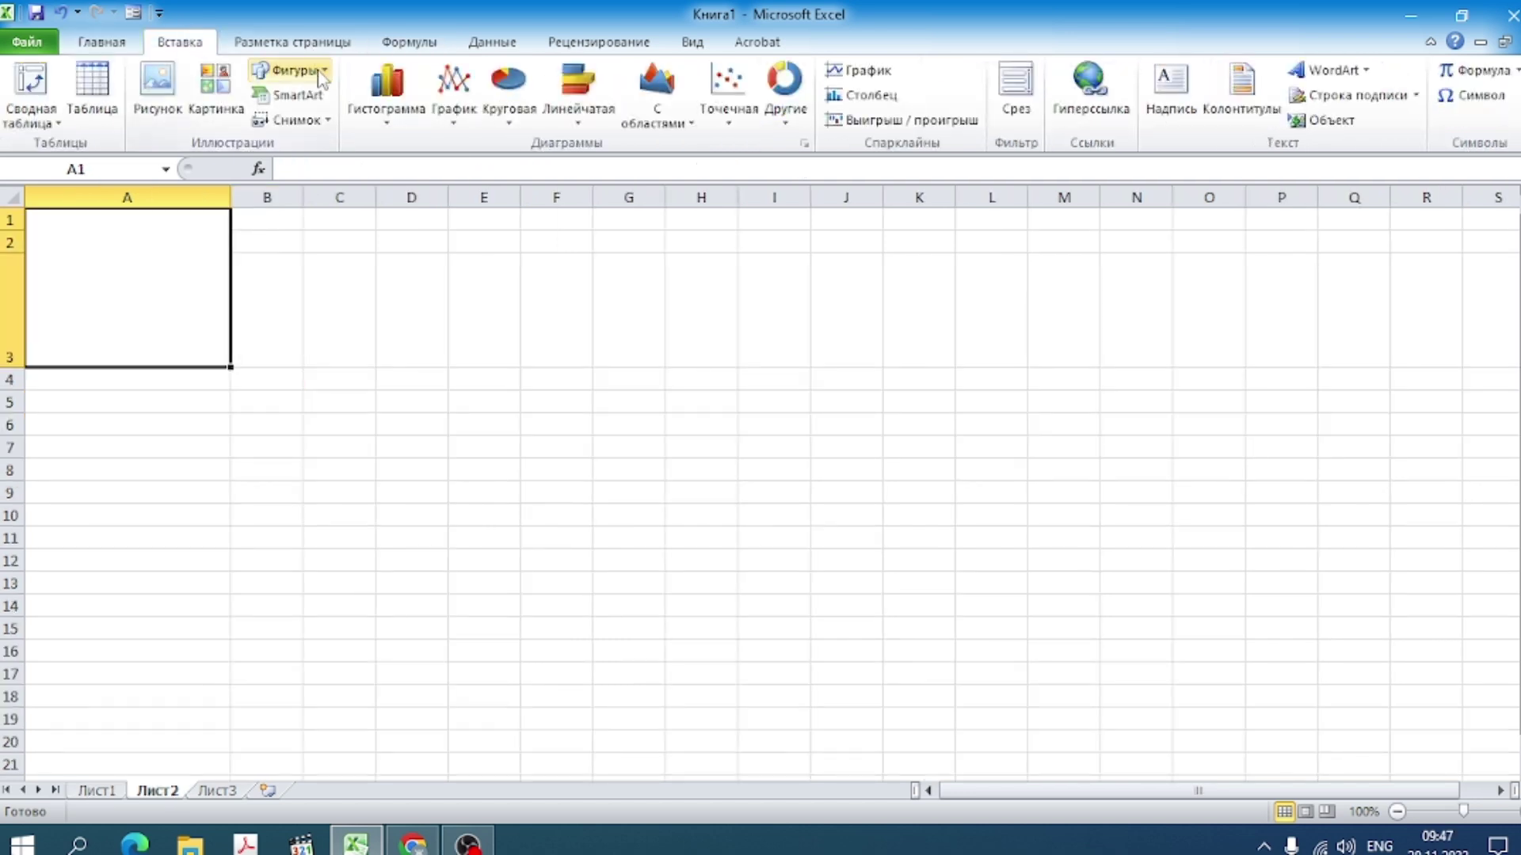
left_click(321, 73)
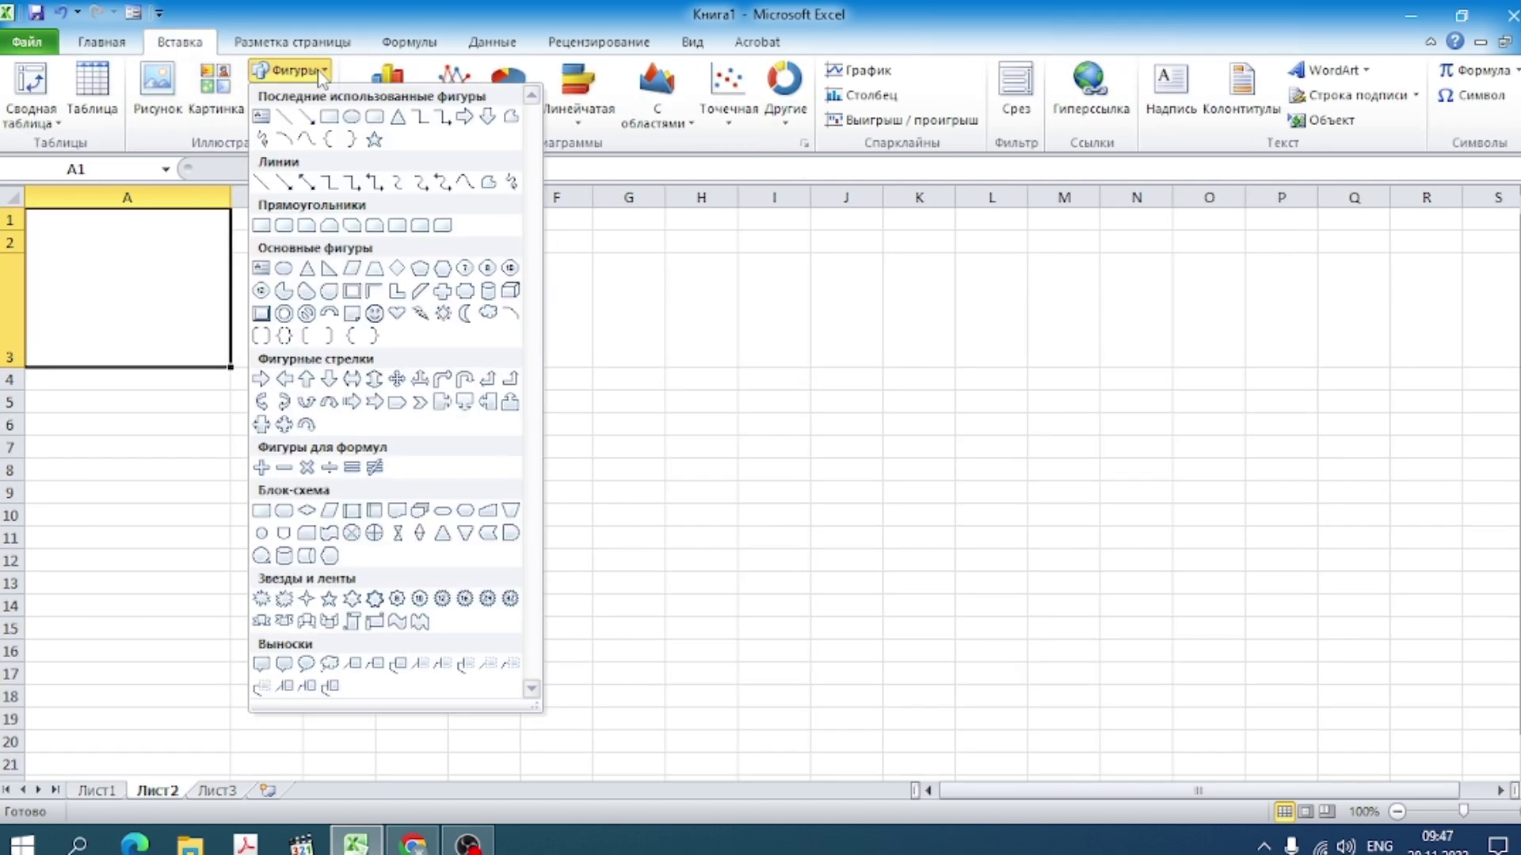
left_click(284, 117)
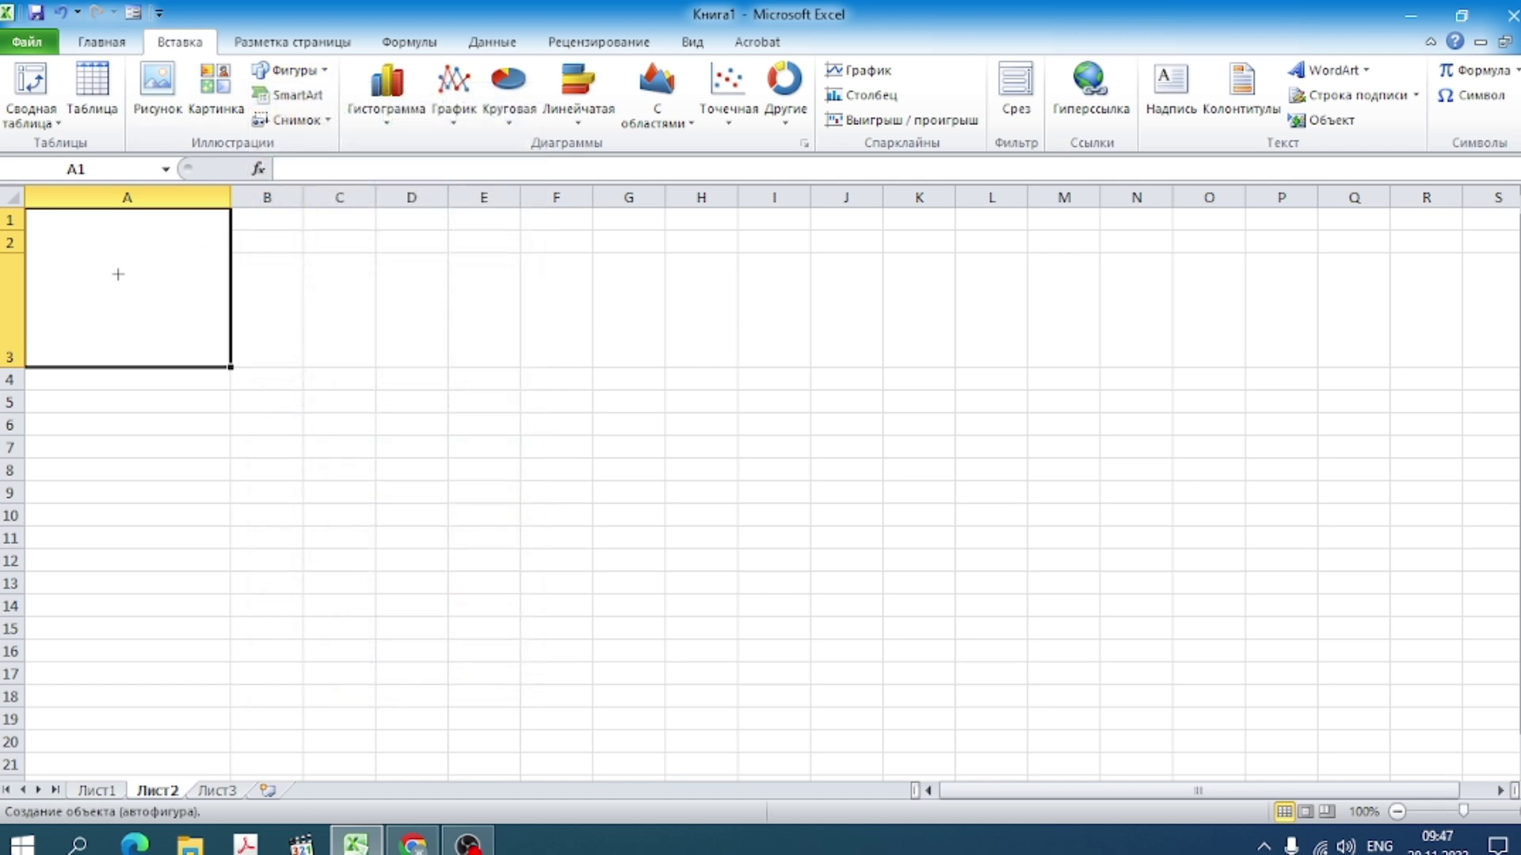
left_click_drag(99, 229, 35, 290)
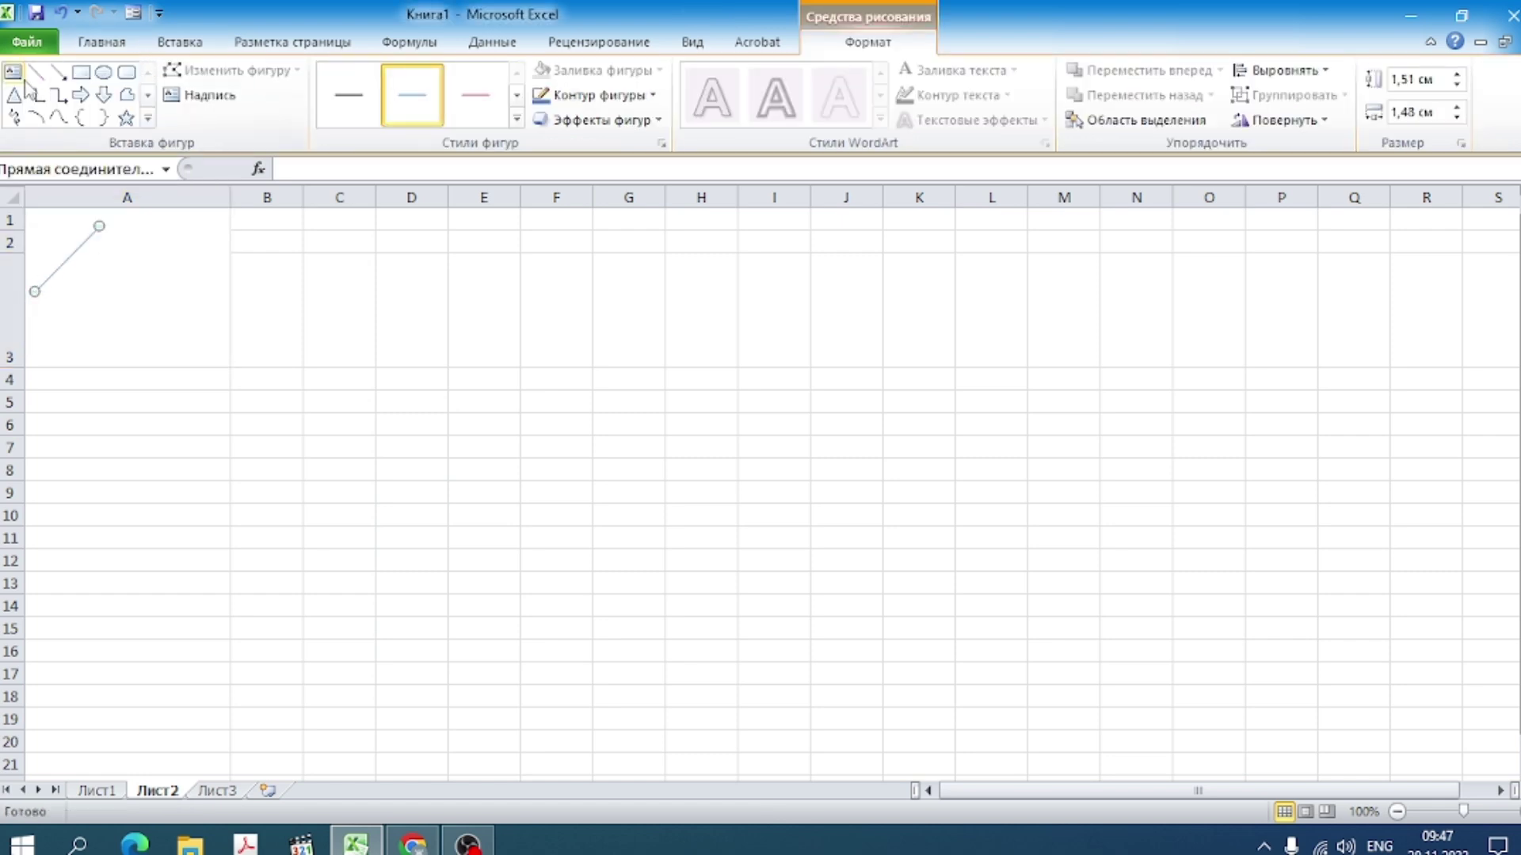
Step: Draw the horizontal base line and move the slanted line's top end to form the triangle
left_click(36, 73)
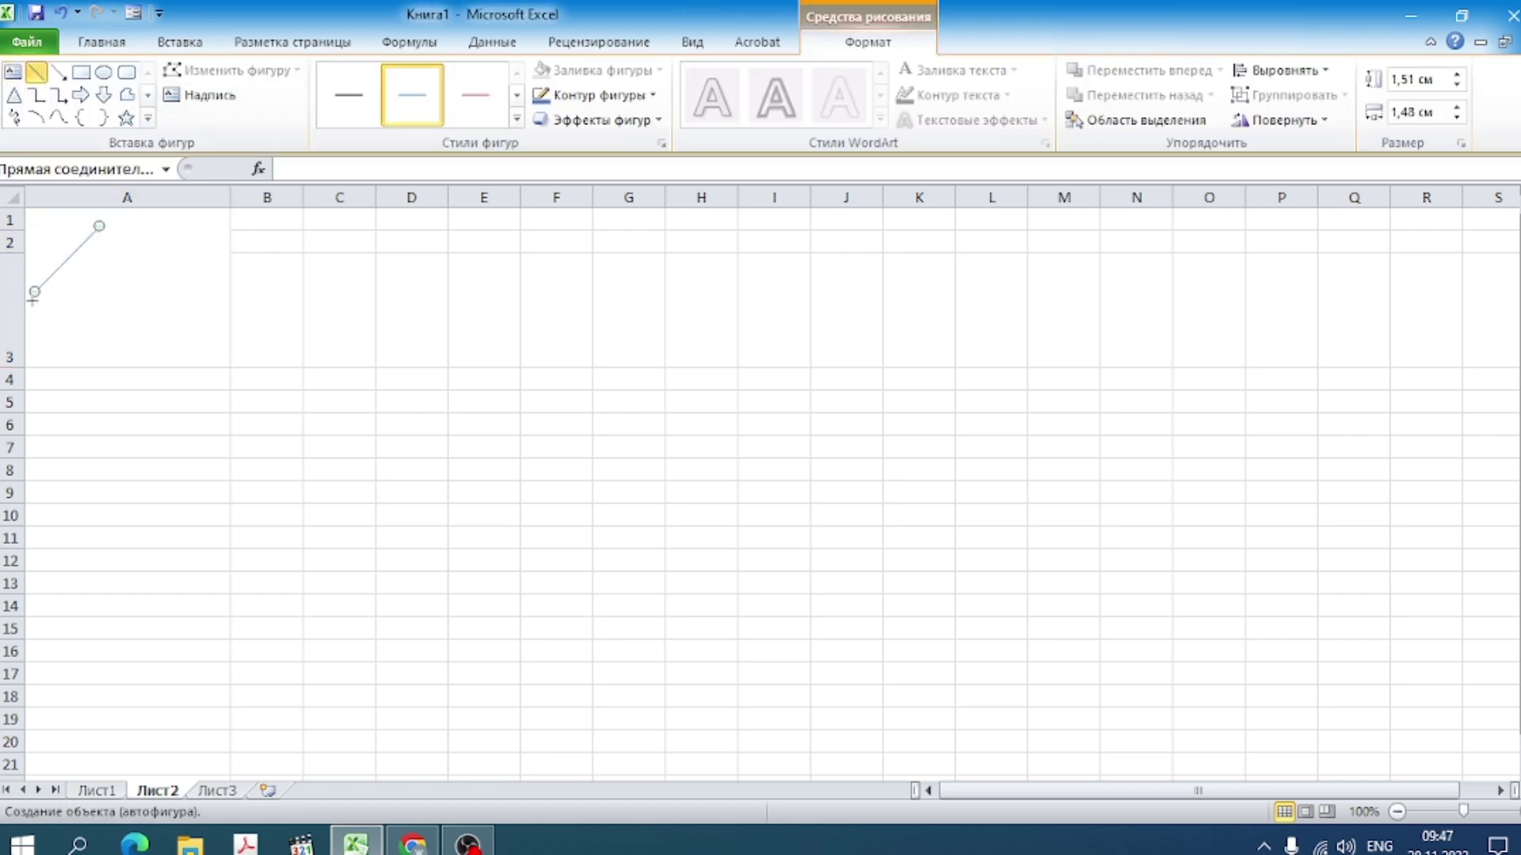
left_click_drag(35, 292, 133, 293)
left_click_drag(134, 293, 200, 291)
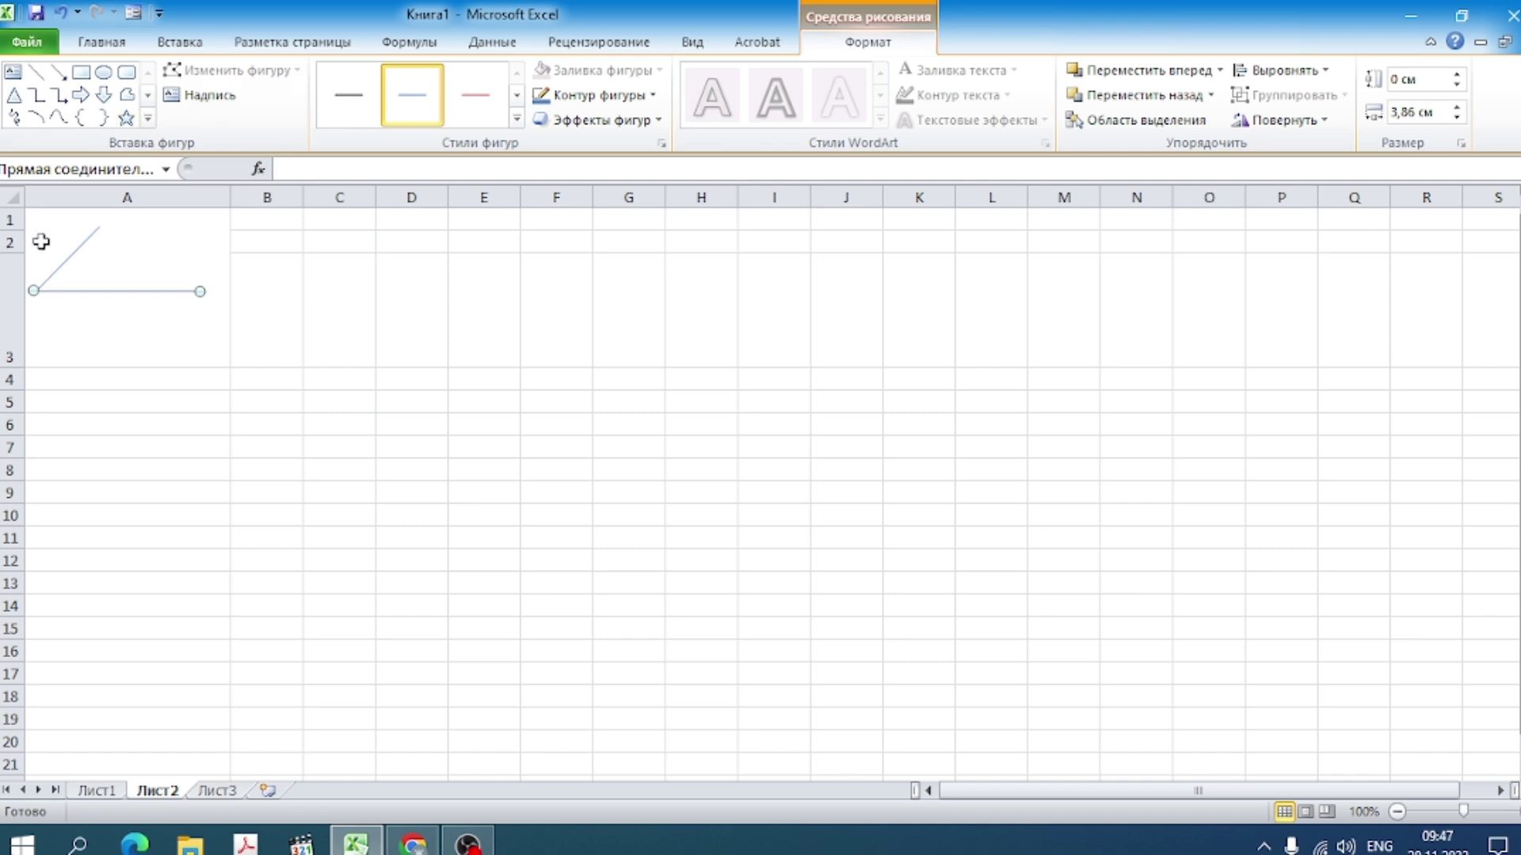
left_click(89, 241)
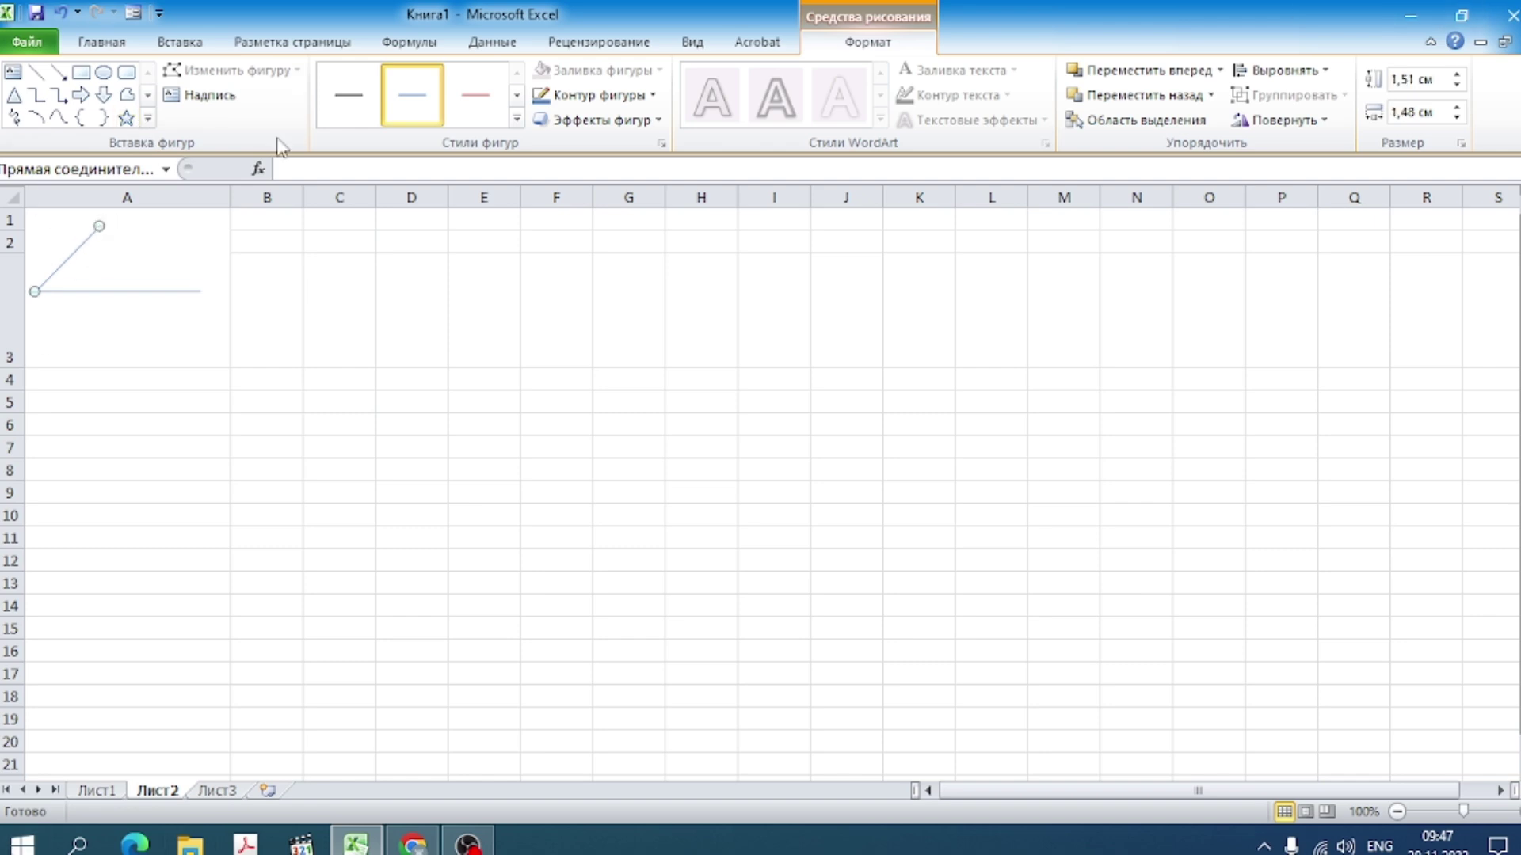
mouse_move(97, 226)
left_mouse_down()
mouse_move(87, 215)
mouse_move(198, 291)
left_mouse_up()
Step: Draw a small arc at the triangle's lower-right corner and rotate it 90° clockwise
left_click(35, 71)
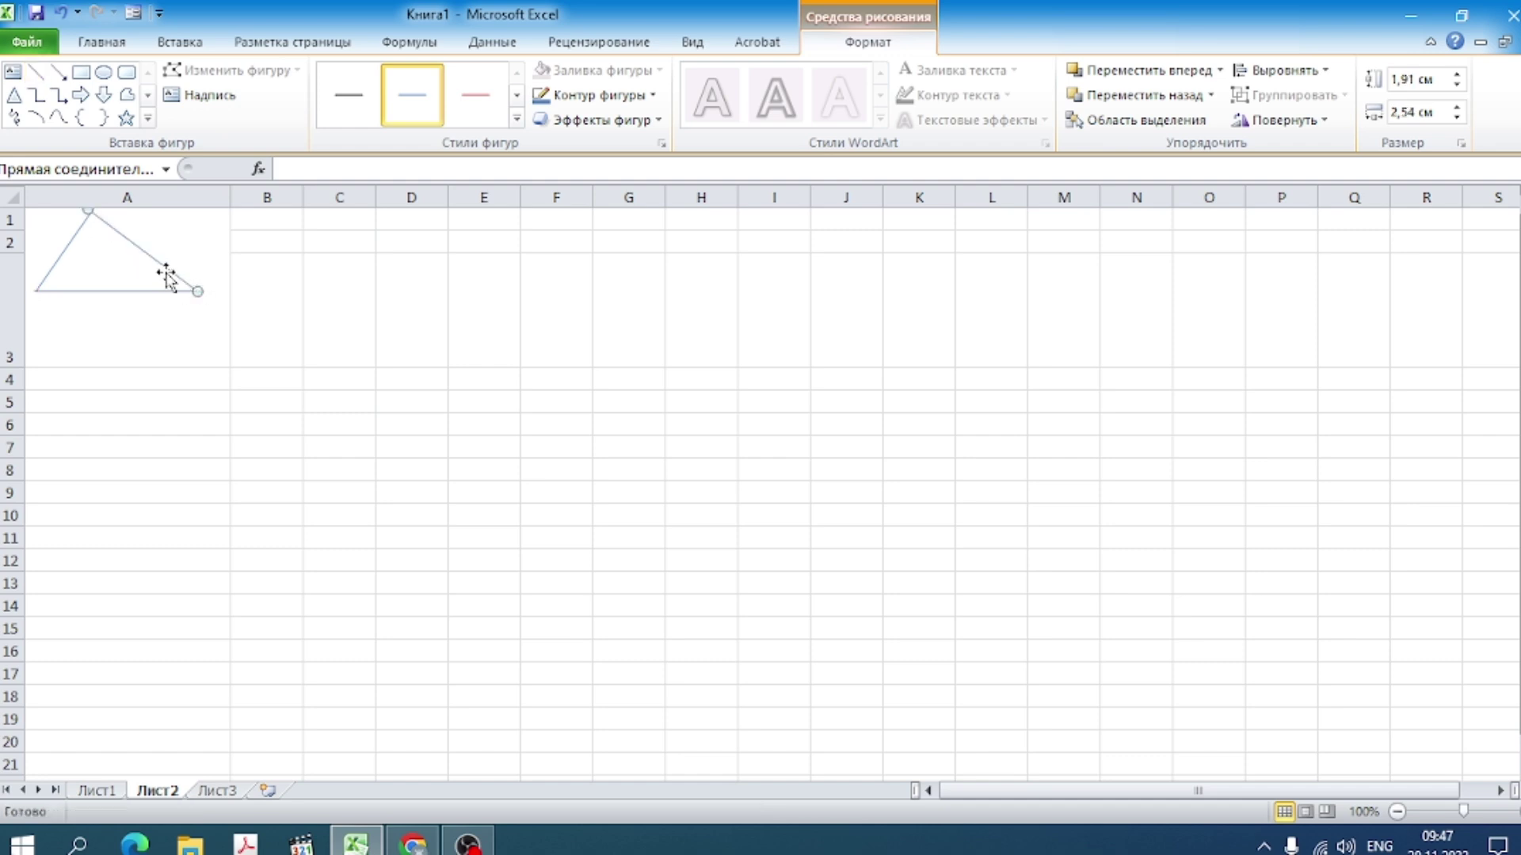
left_click(147, 119)
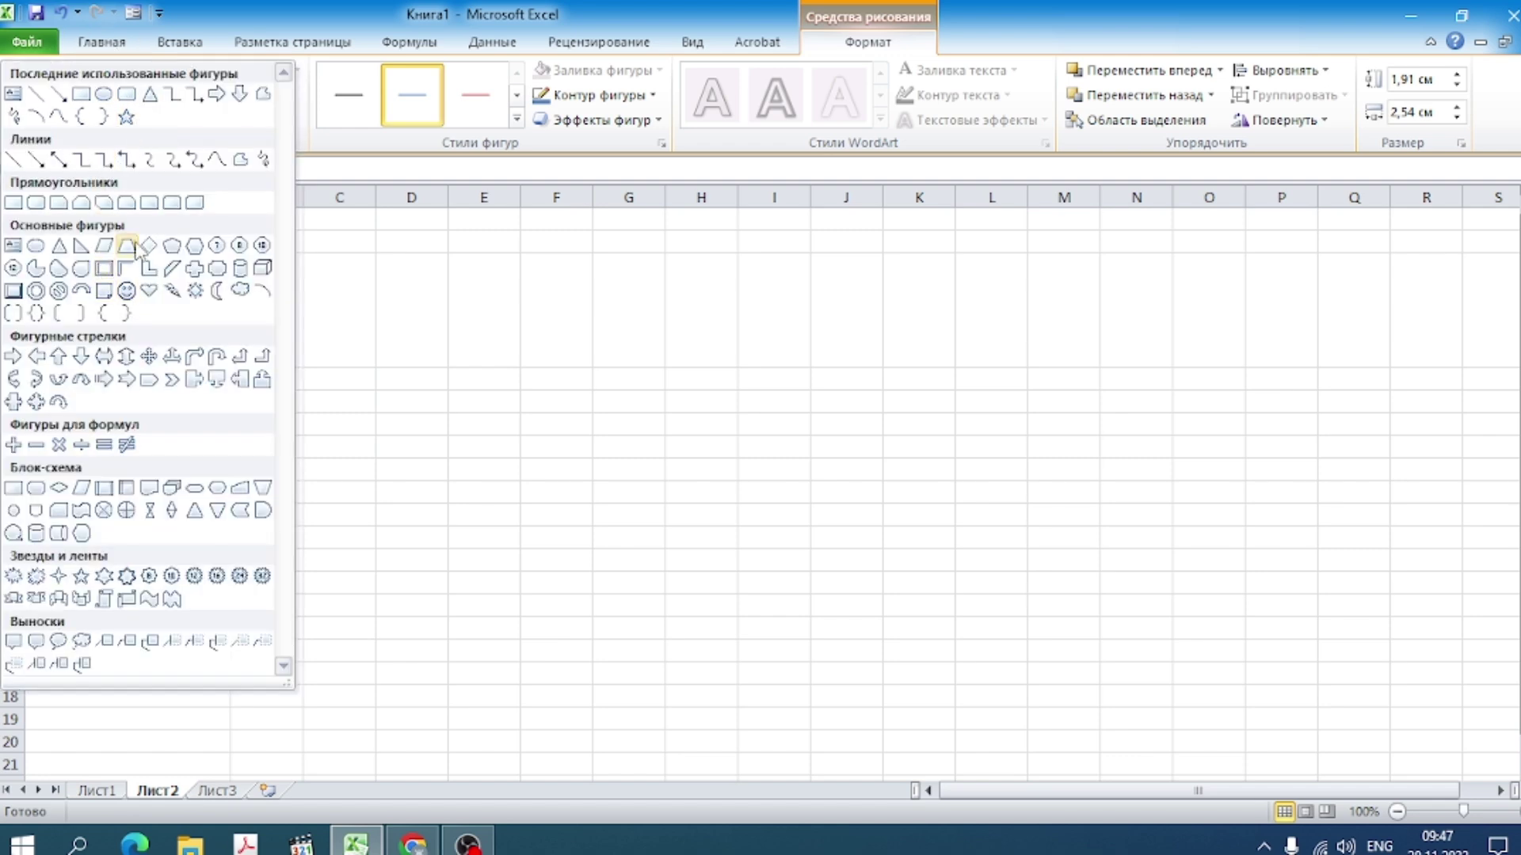
left_click(36, 116)
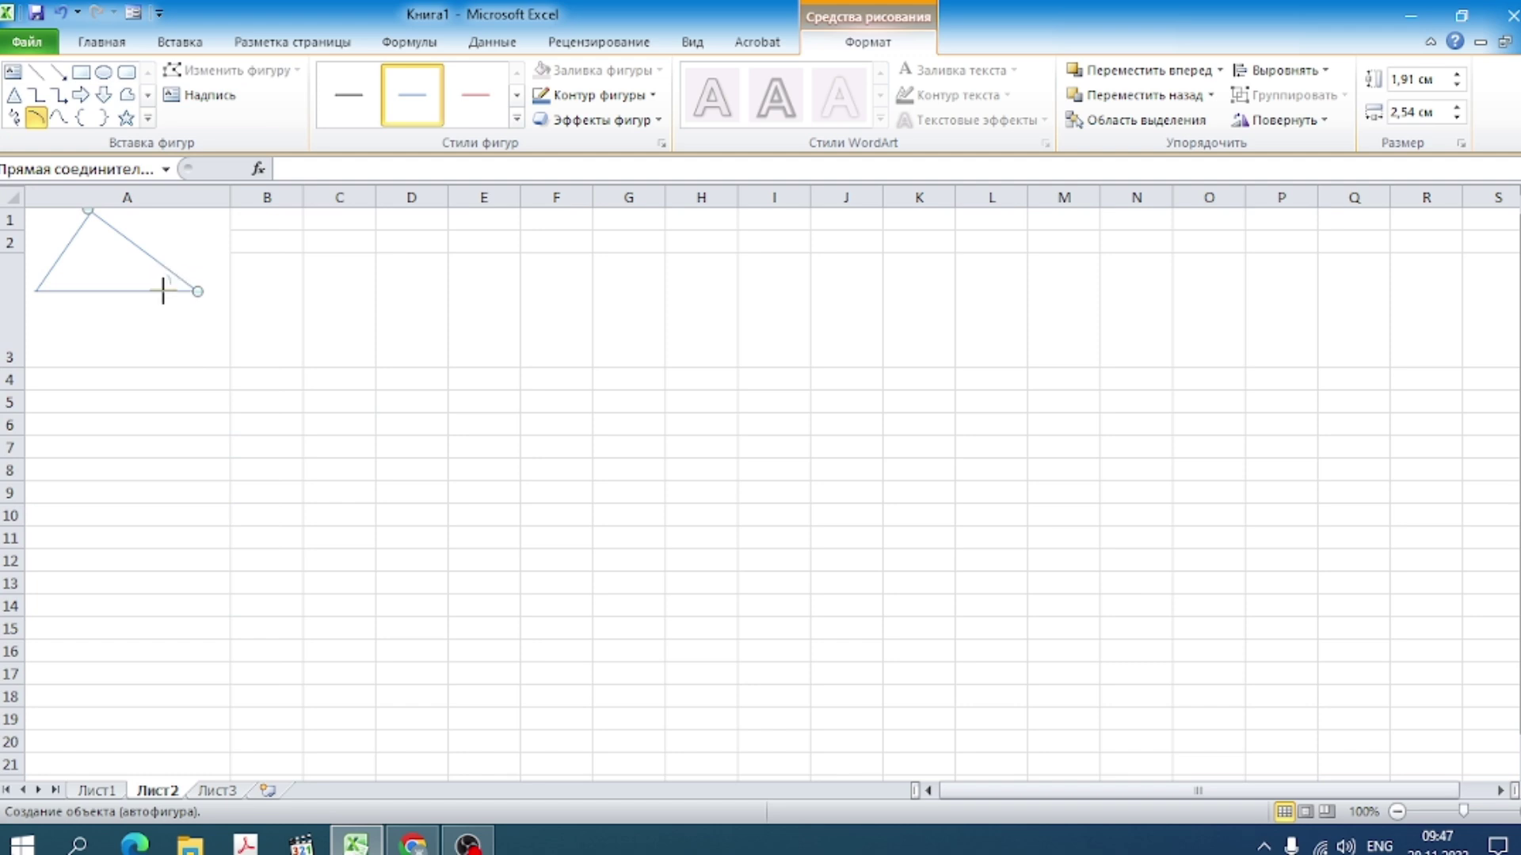
left_click_drag(162, 290, 173, 286)
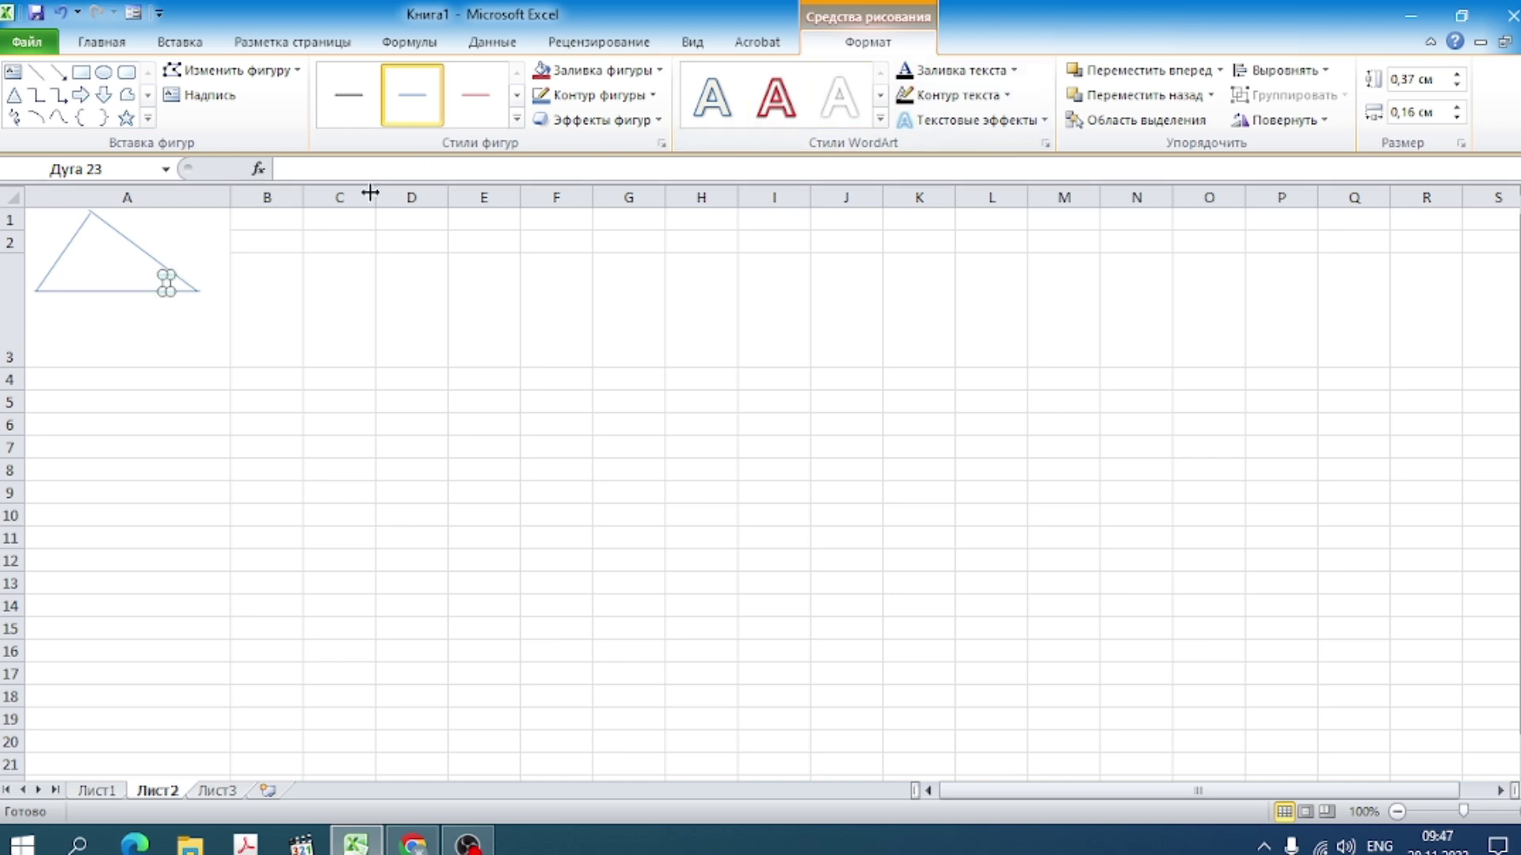
left_click(1297, 121)
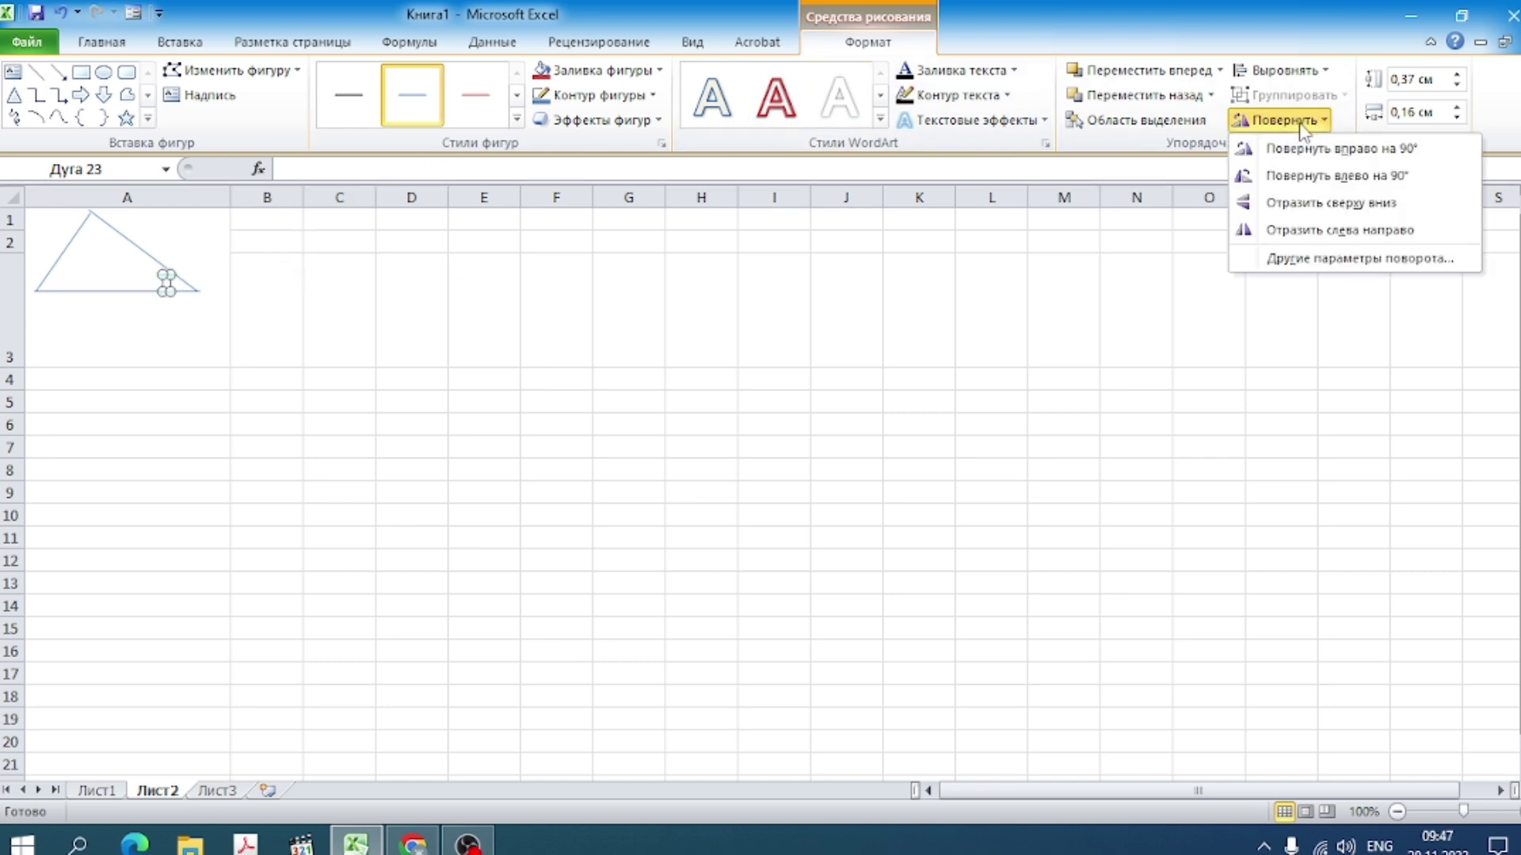
left_click(1303, 148)
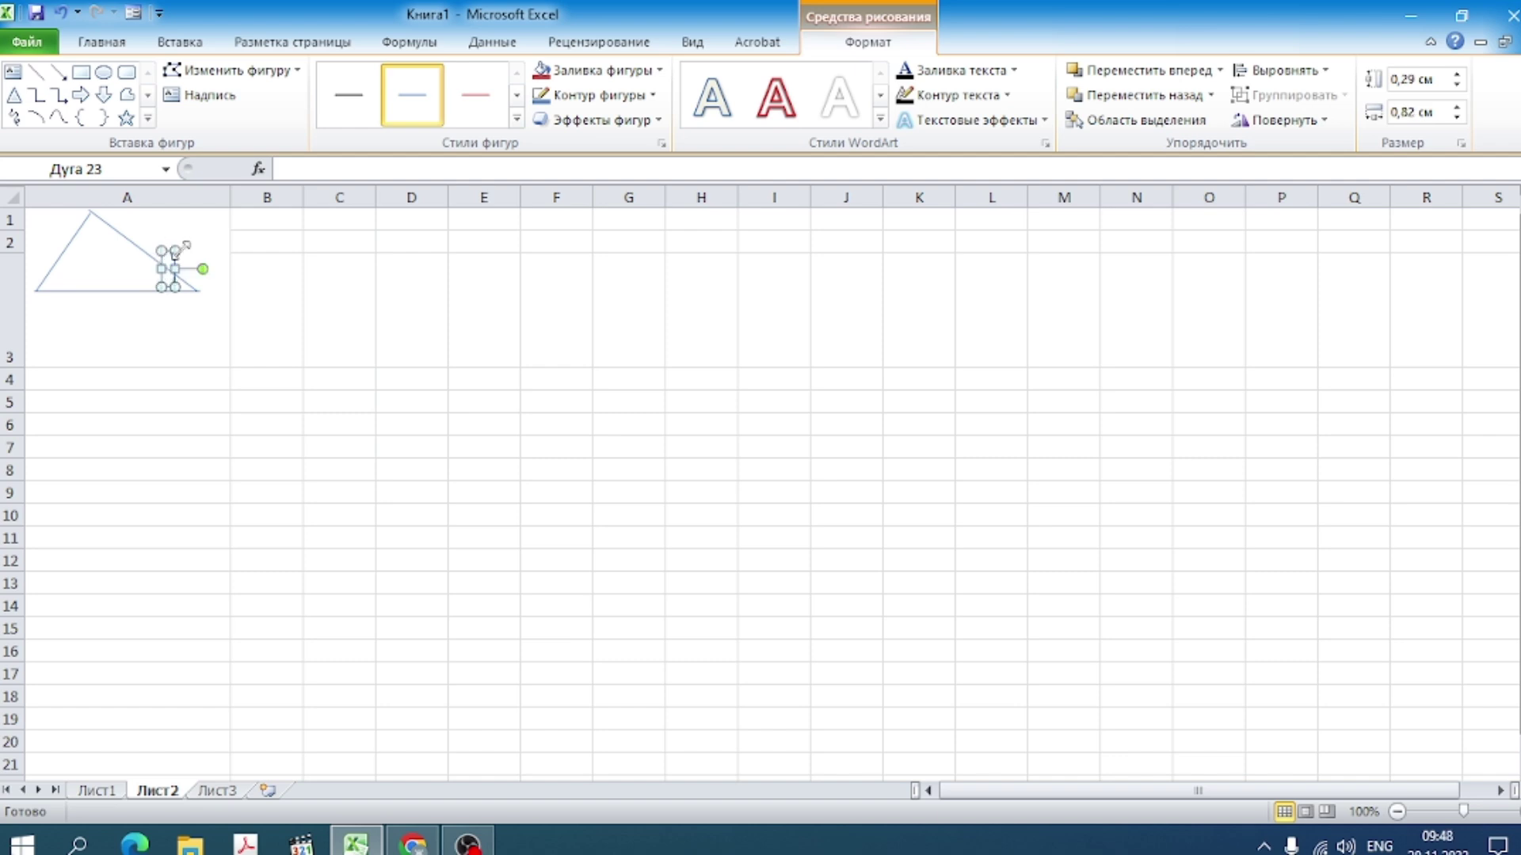
left_click(202, 312)
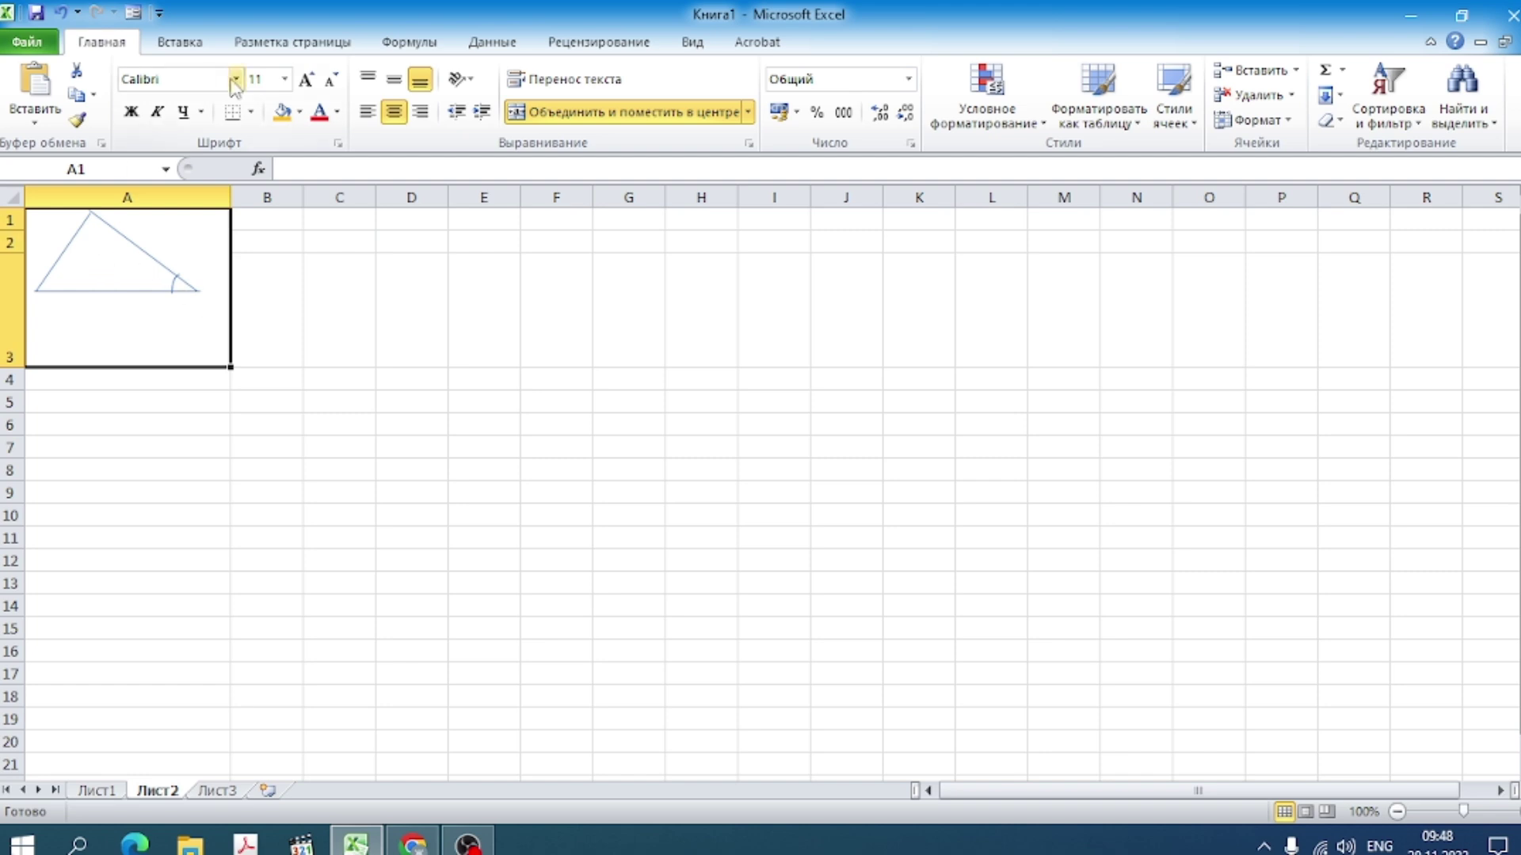
Step: Place a text box labelled 'a' just below the triangle's base
left_click(172, 44)
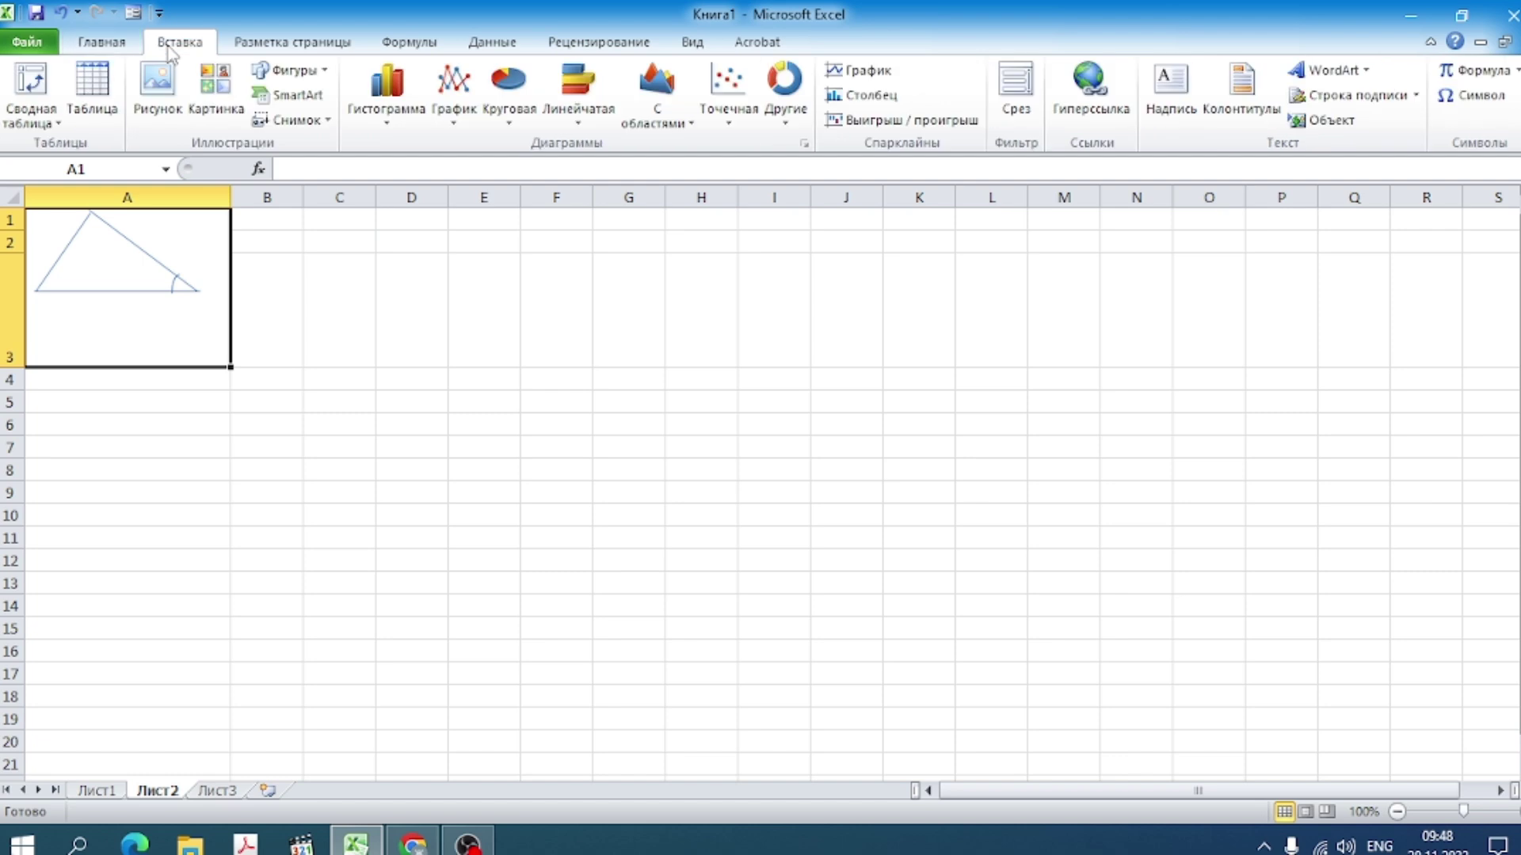
left_click(319, 72)
left_click(261, 119)
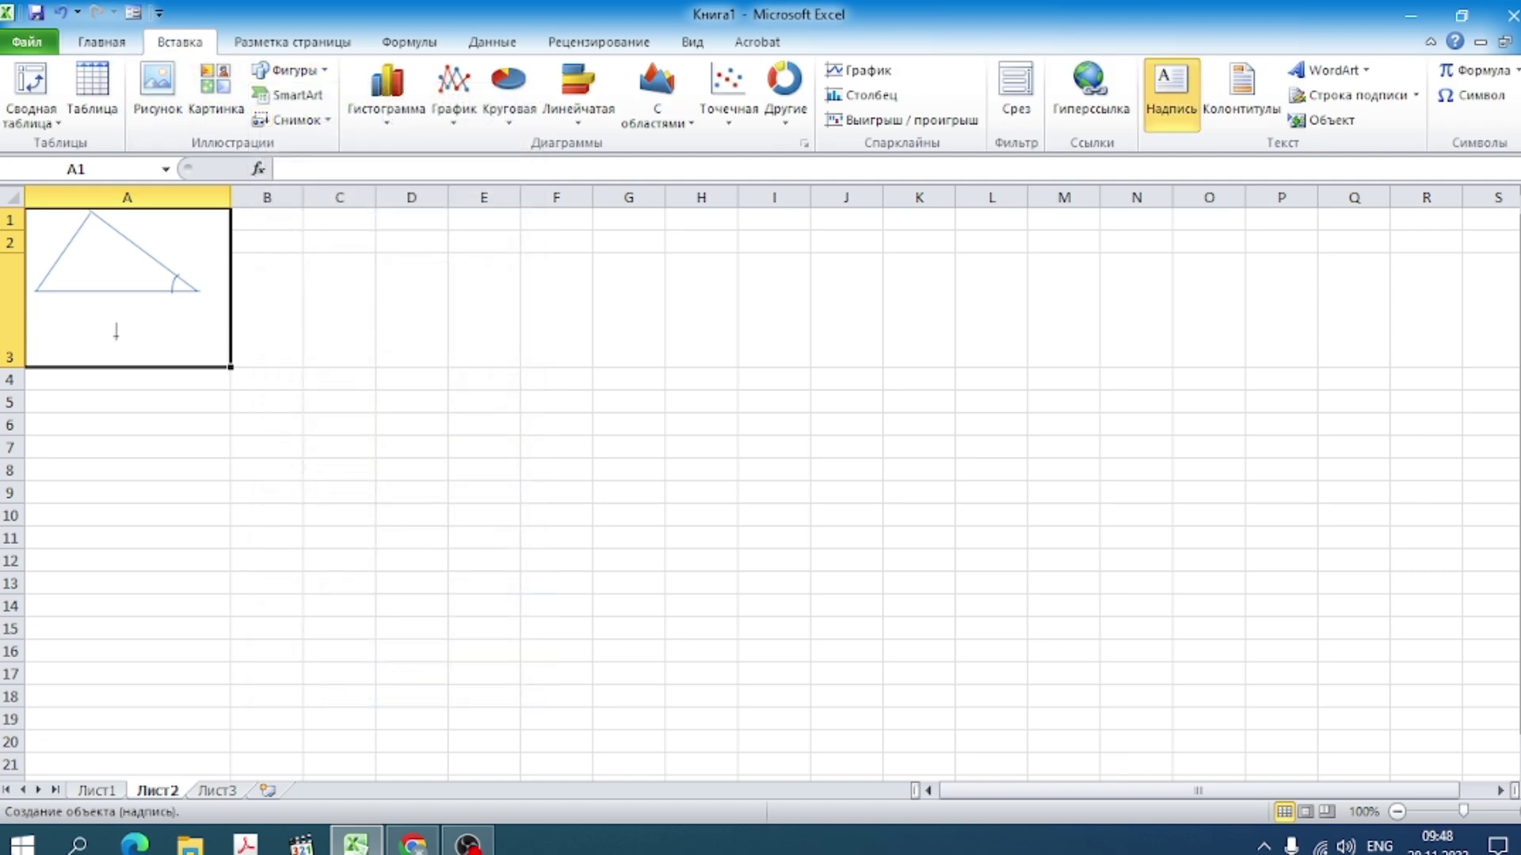
left_click_drag(108, 325, 137, 341)
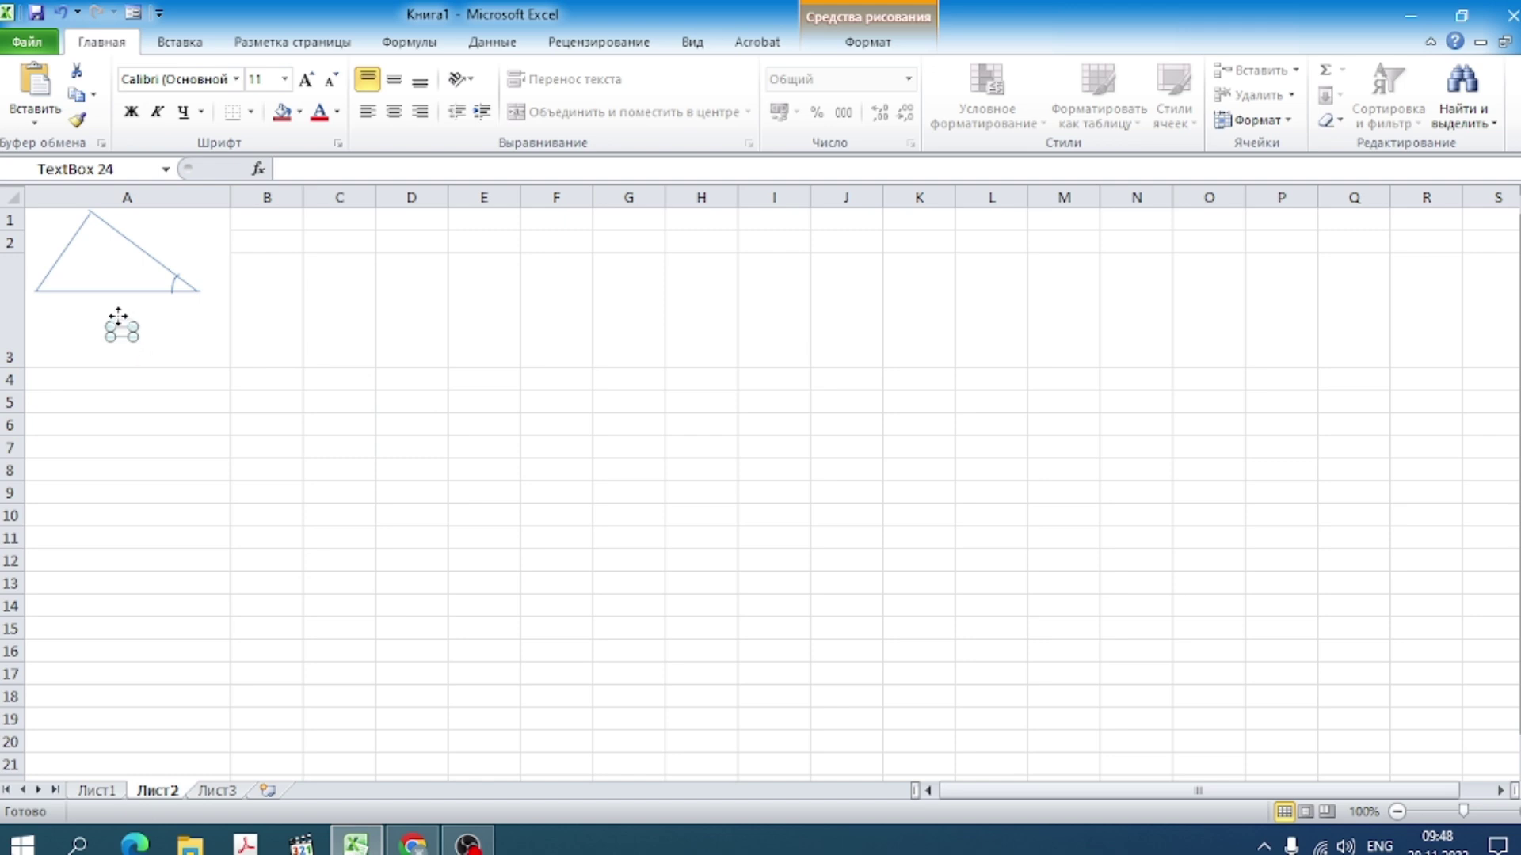
left_click_drag(118, 317, 112, 292)
left_click(206, 347)
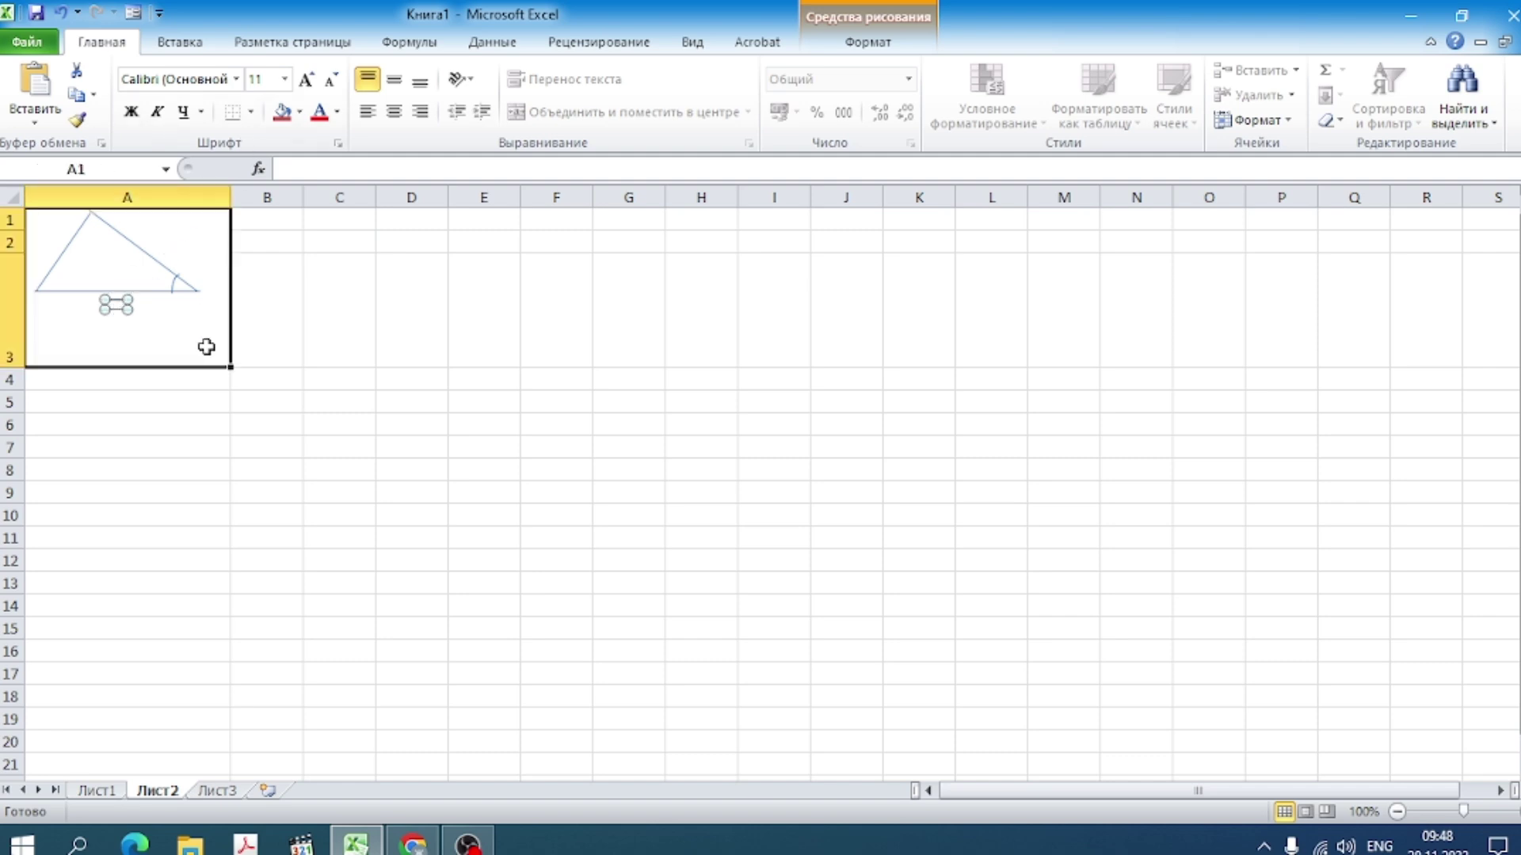
left_click(117, 307)
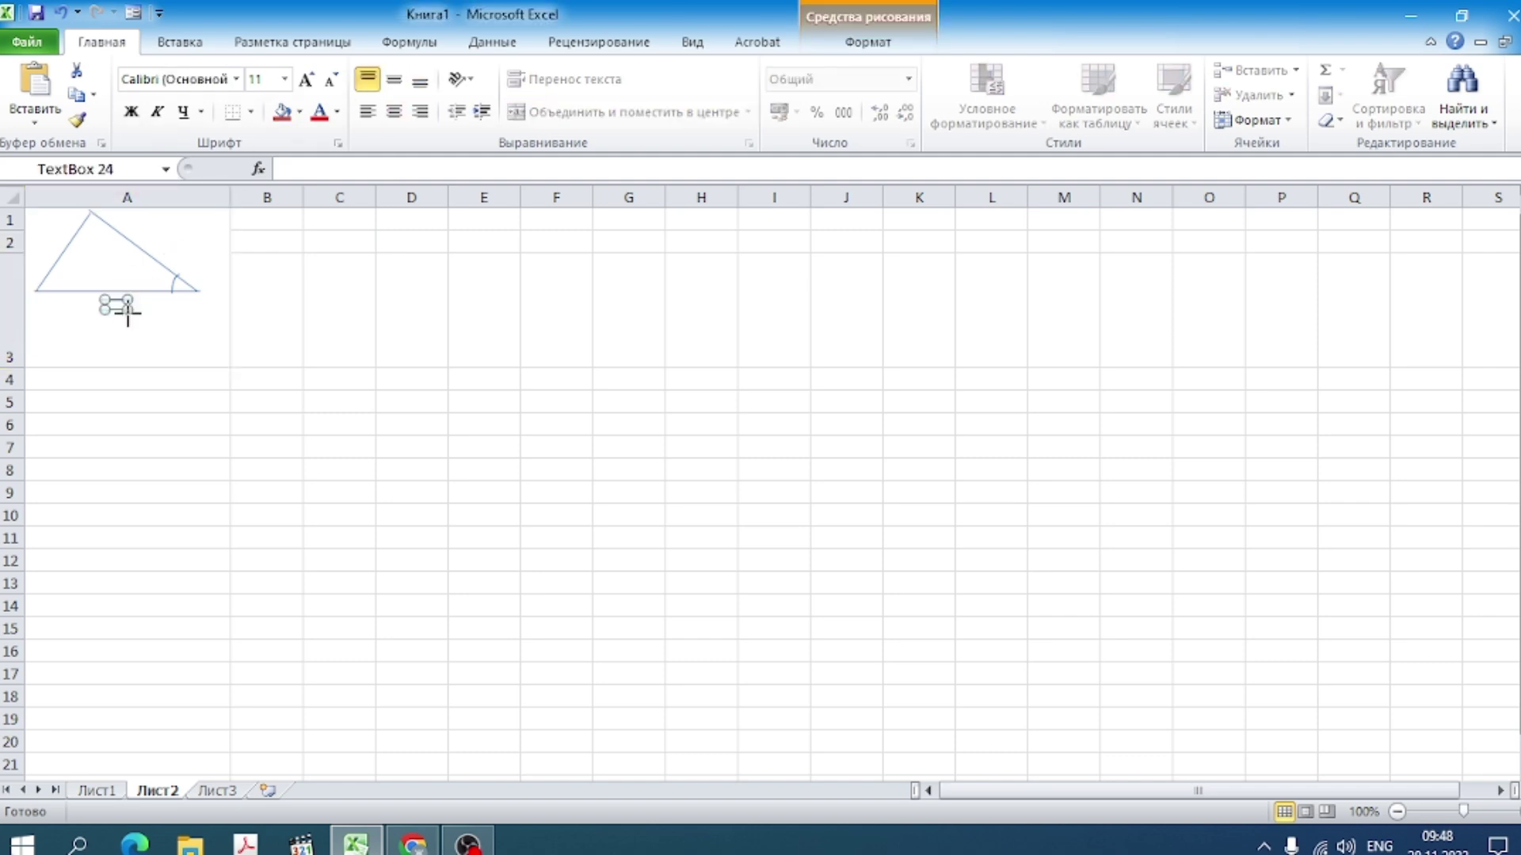
left_click_drag(127, 313, 131, 320)
type("a")
left_click(177, 325)
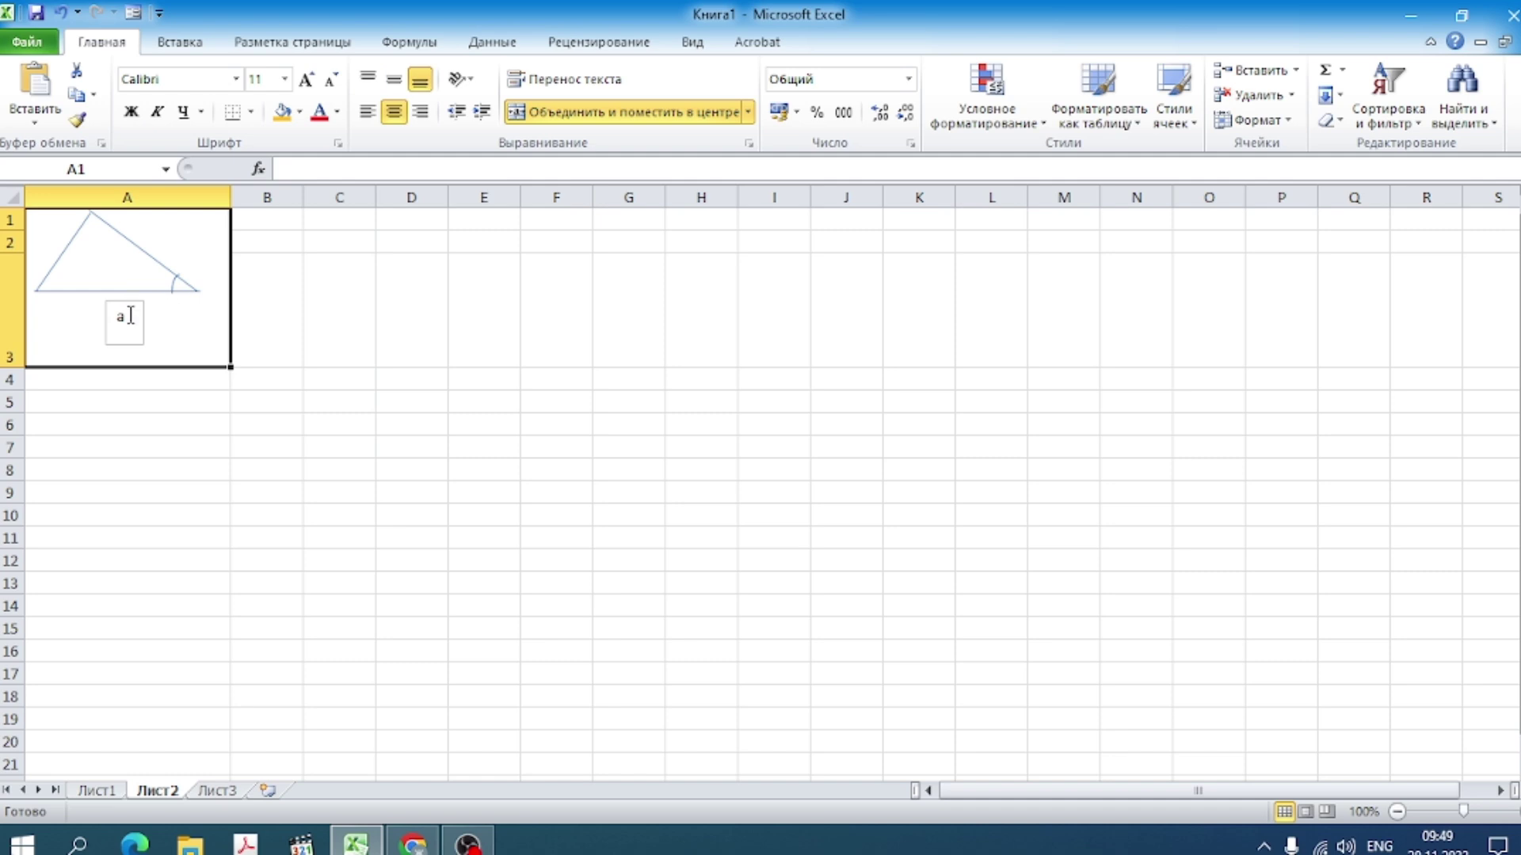
left_click(131, 315)
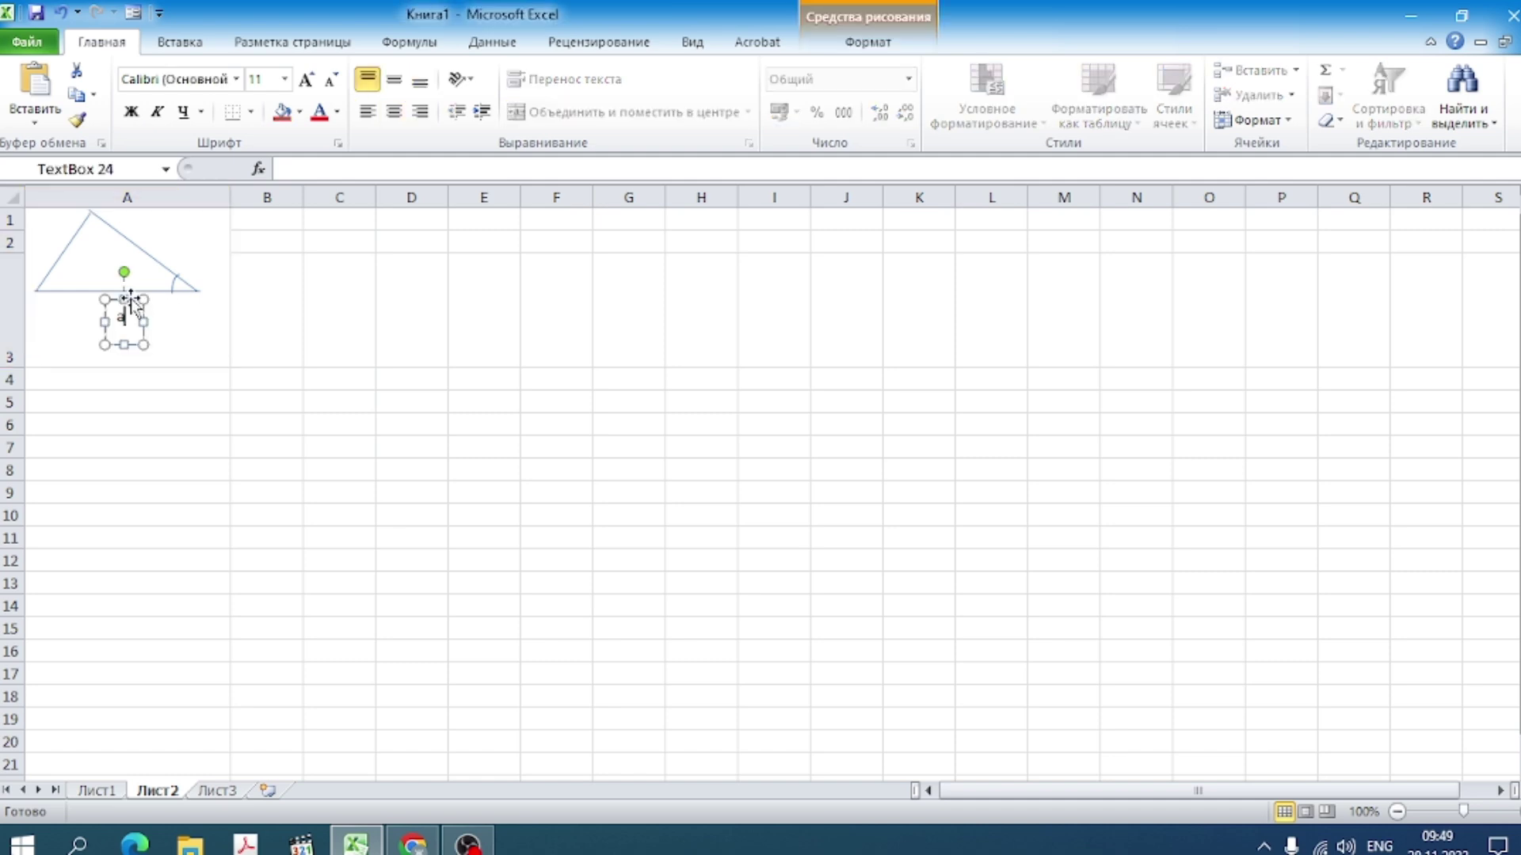
Step: Remove the label's outline and paste a copy of the a label with its source formatting
left_click(868, 42)
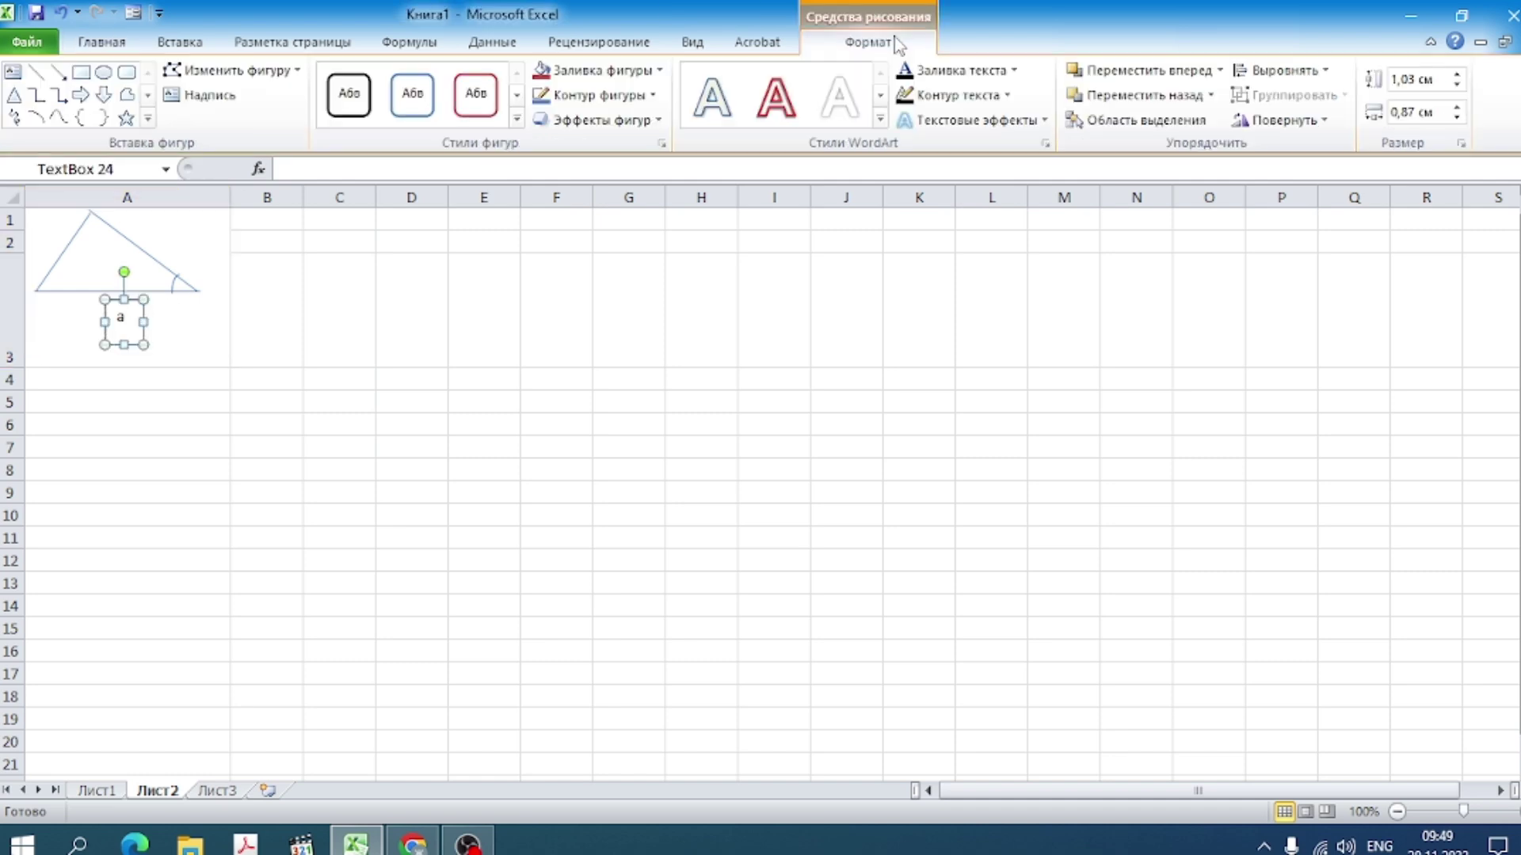
left_click(653, 95)
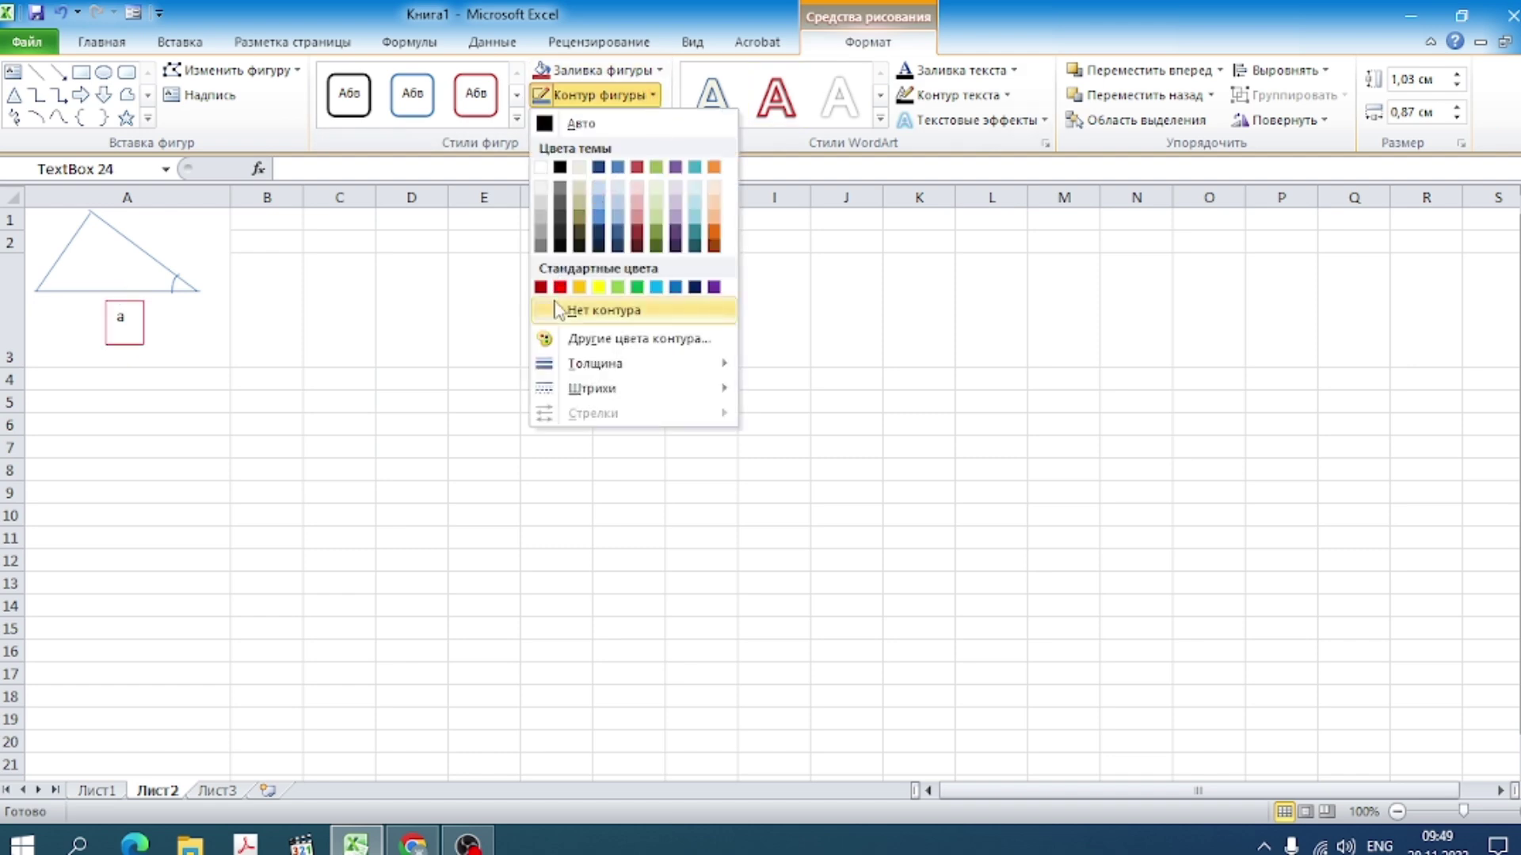
right_click(131, 304)
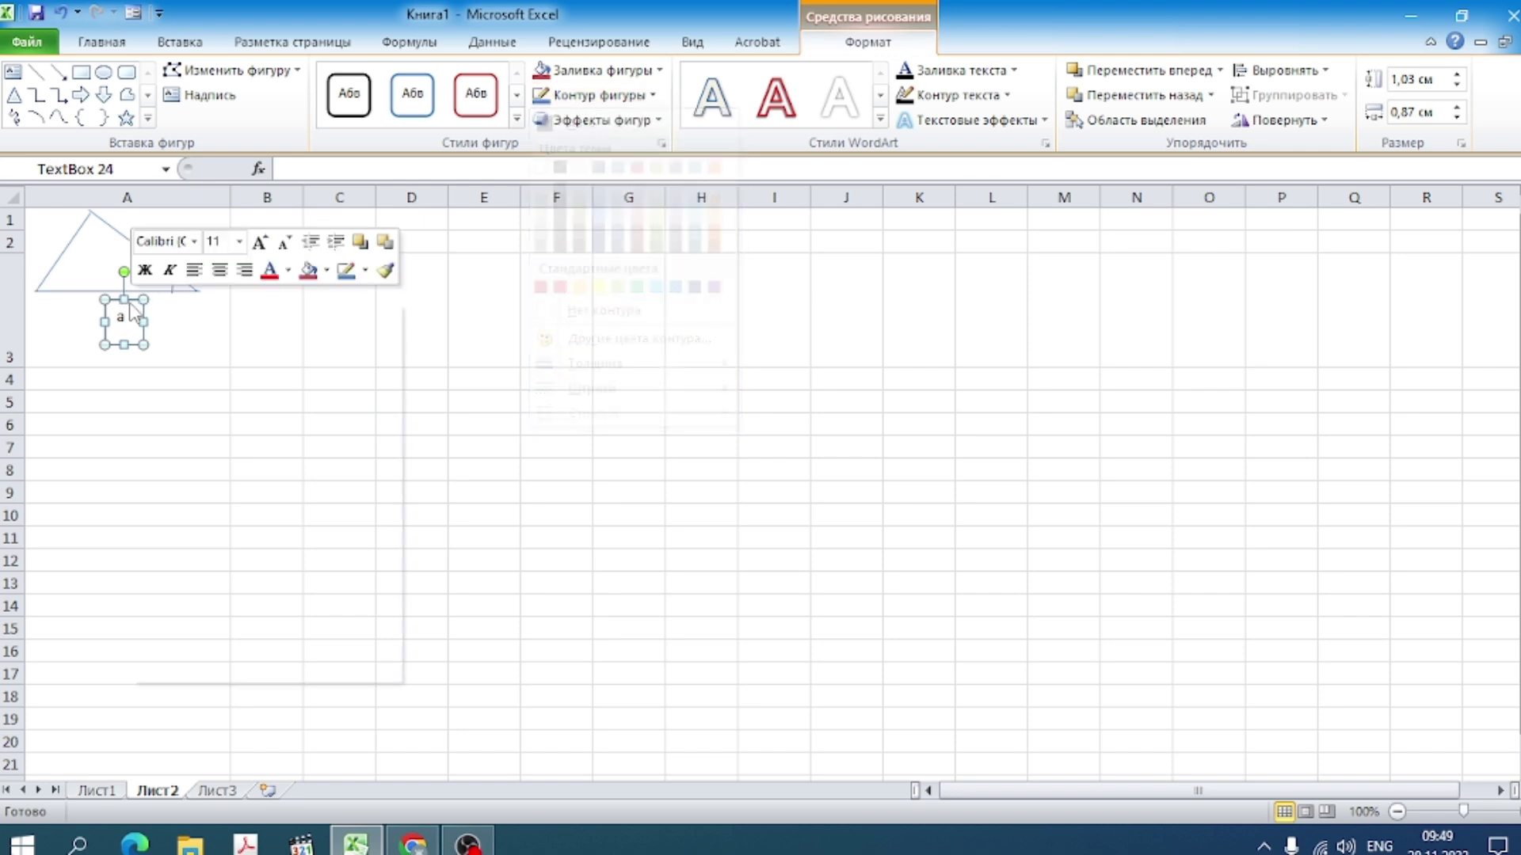
left_click(206, 342)
left_click(211, 245)
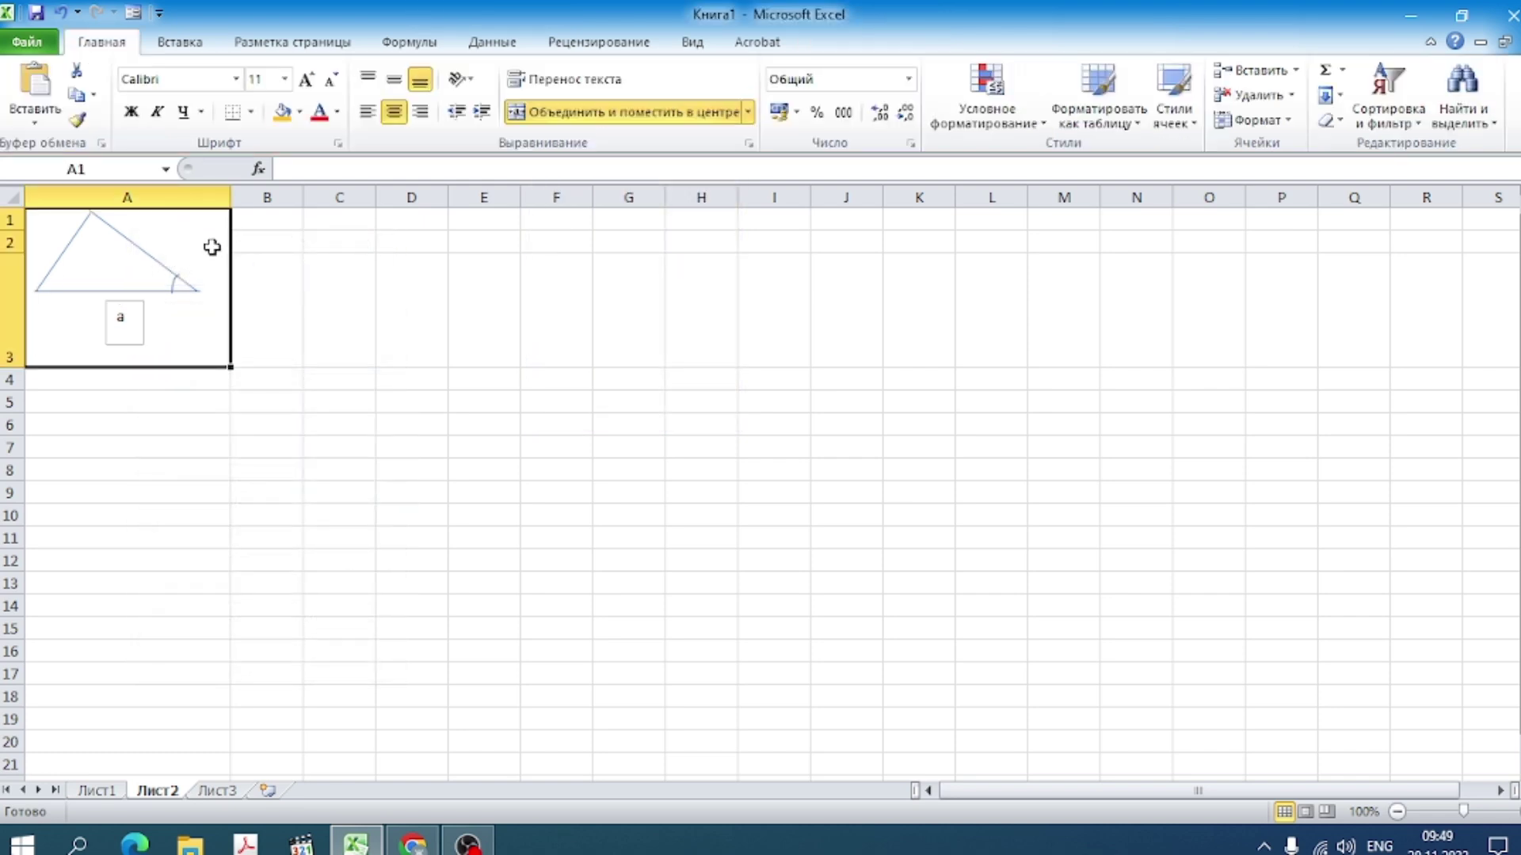
right_click(206, 247)
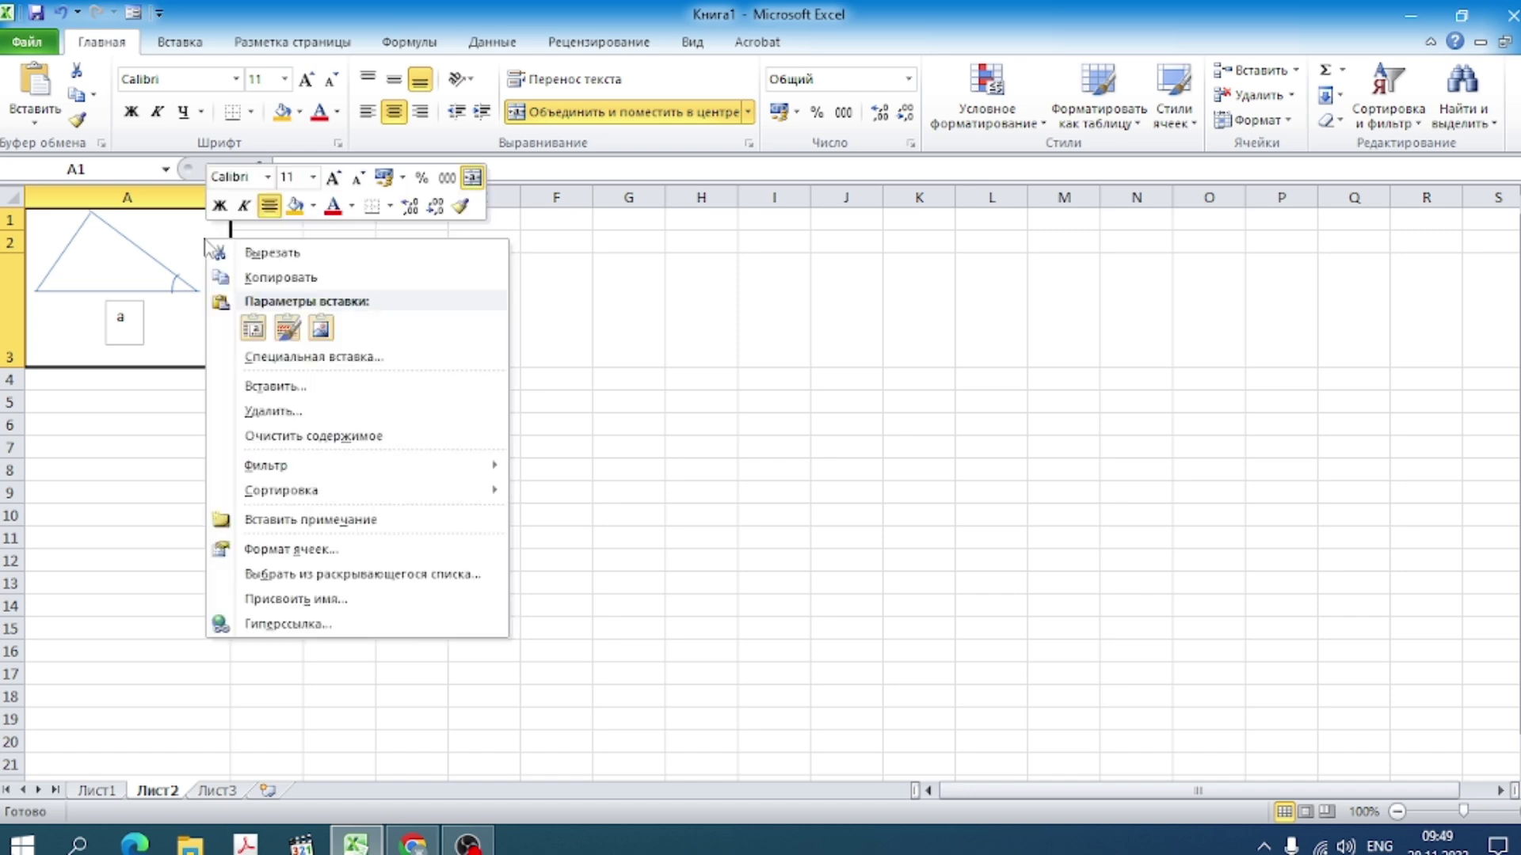
left_click(295, 327)
Step: Change the copied label's text to b and place it beside the triangle's slanted side
left_click_drag(45, 224, 28, 227)
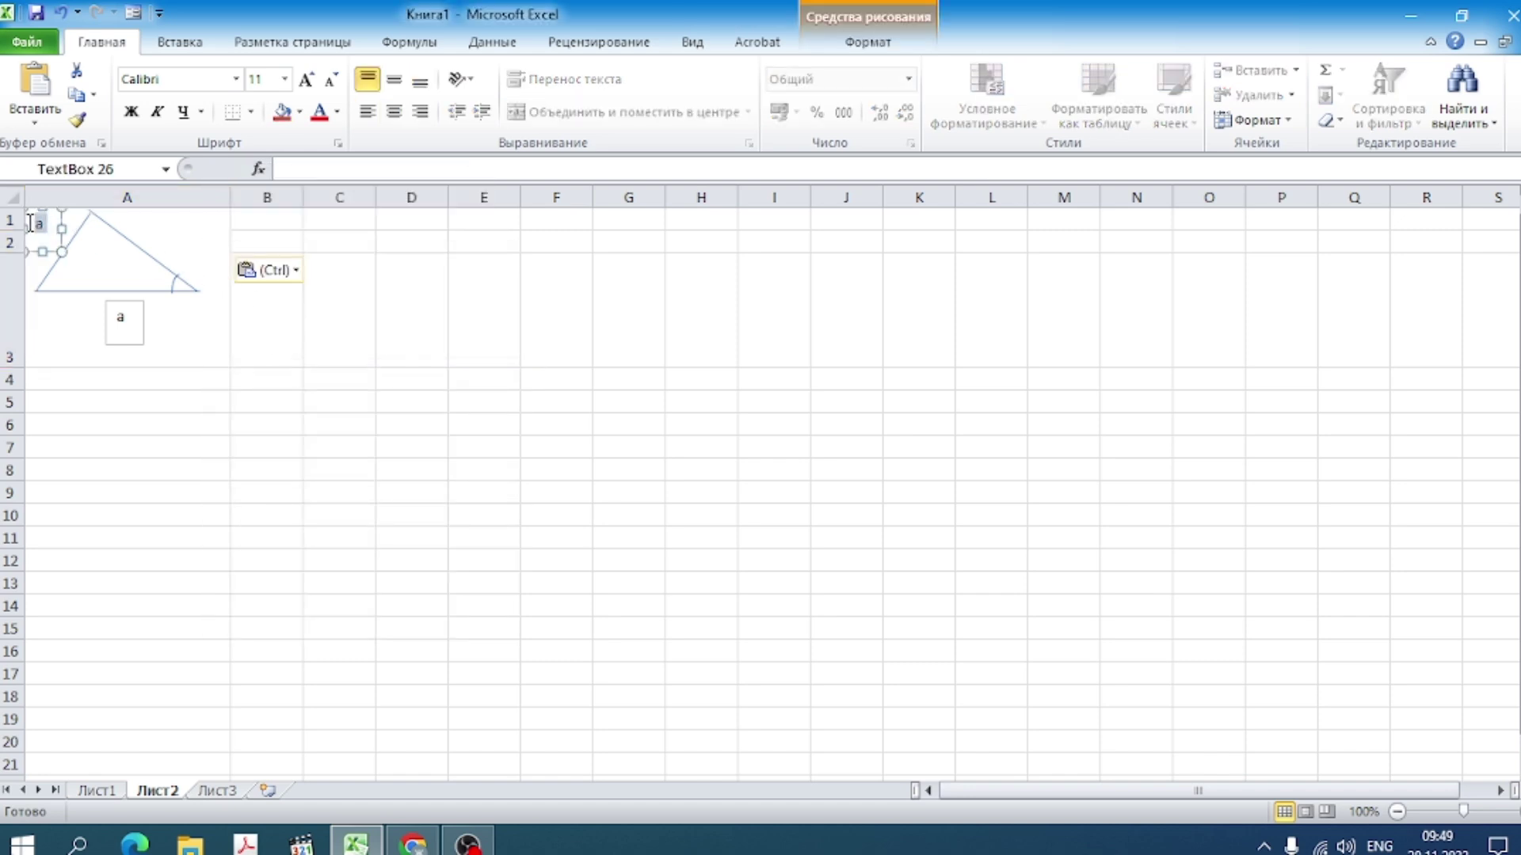
type("b")
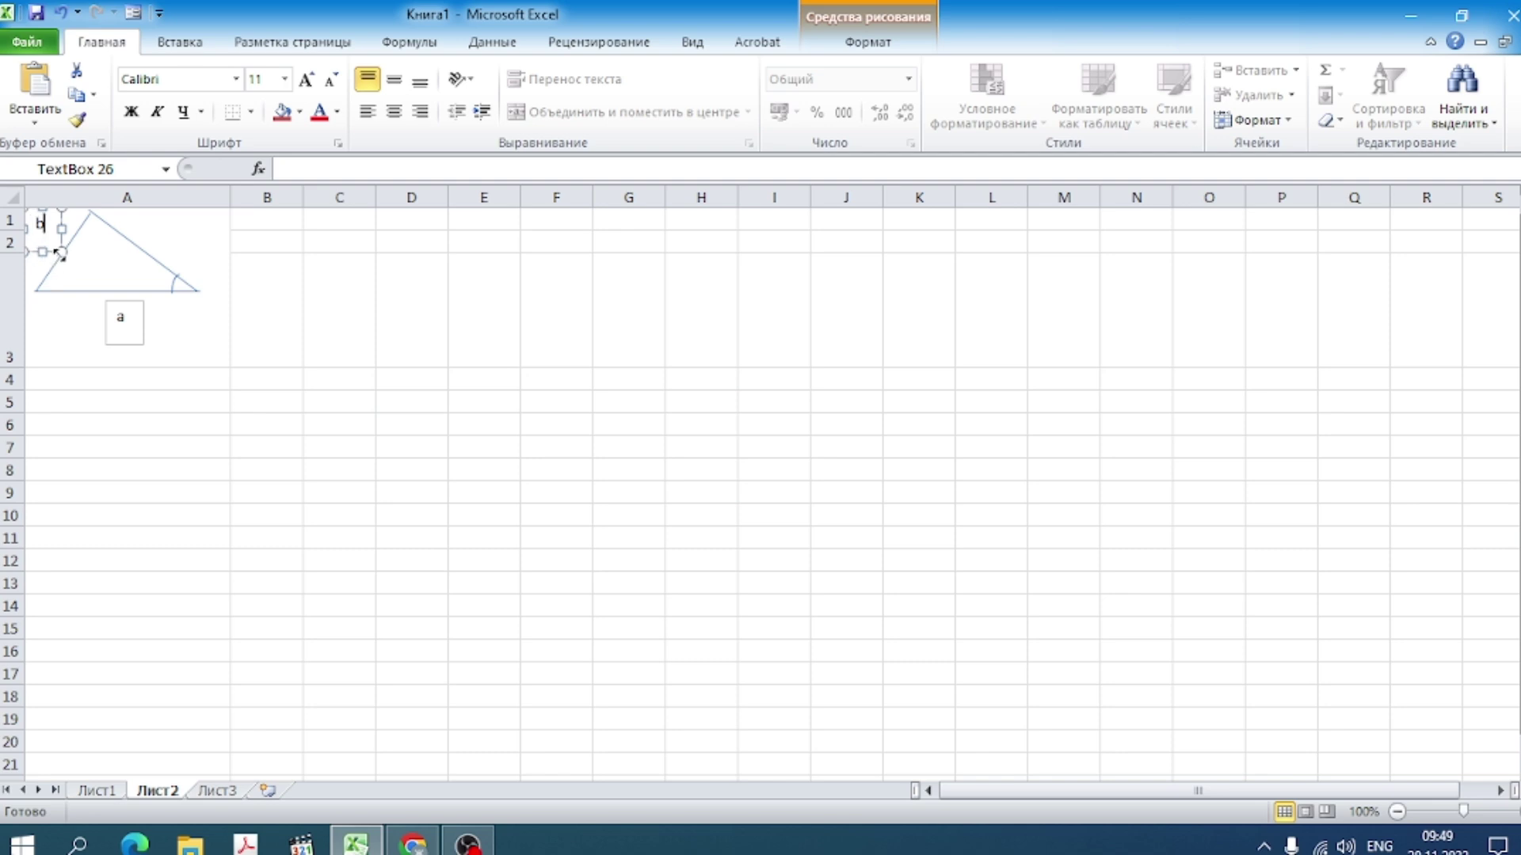
left_click_drag(51, 247, 198, 237)
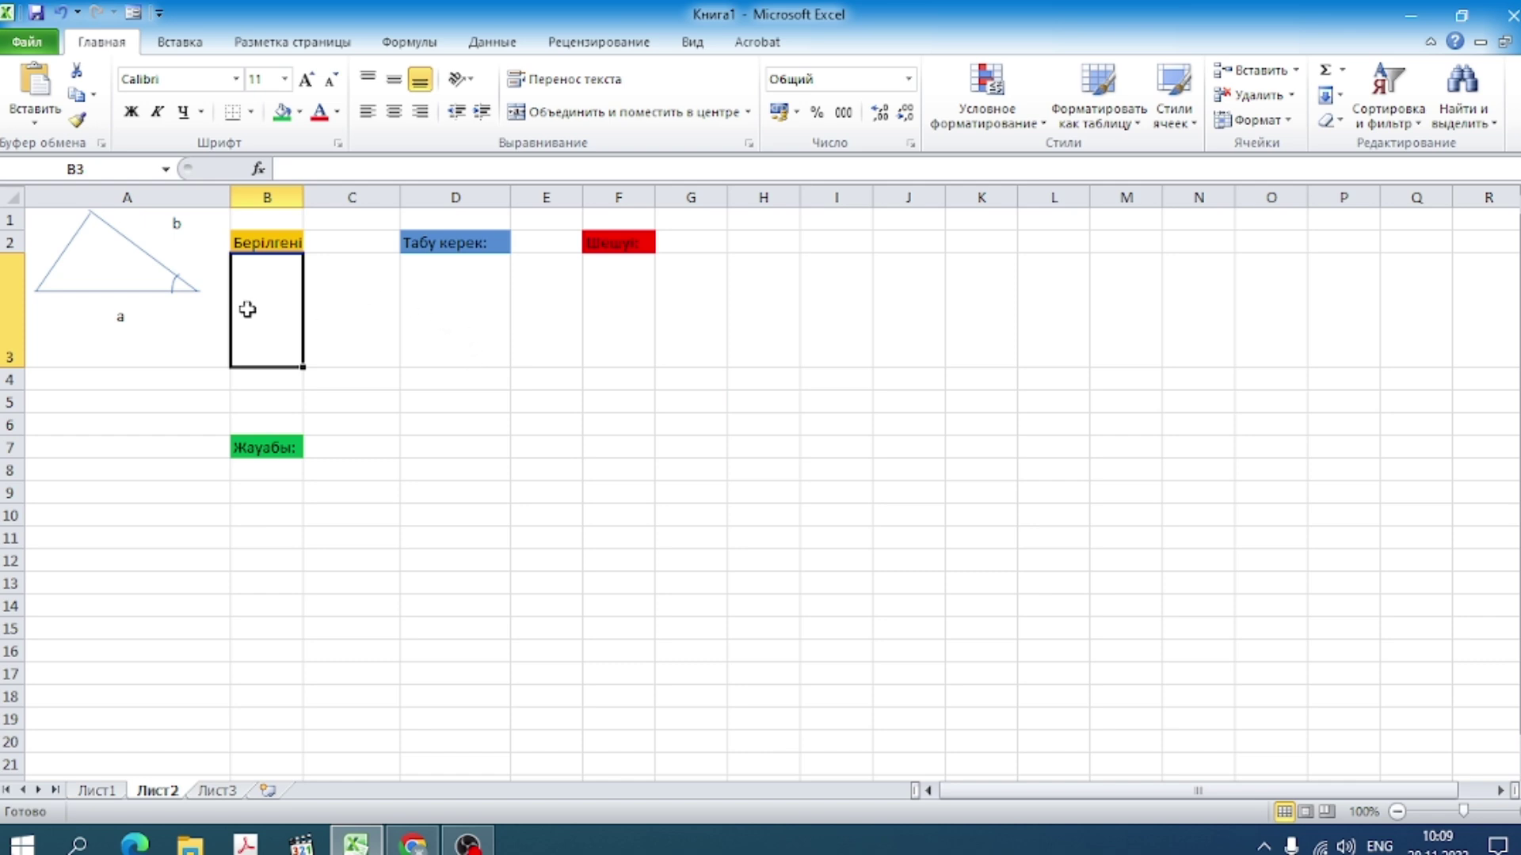
Step: Enter a=5 in B3 and b=5,5 in B4
type("a=")
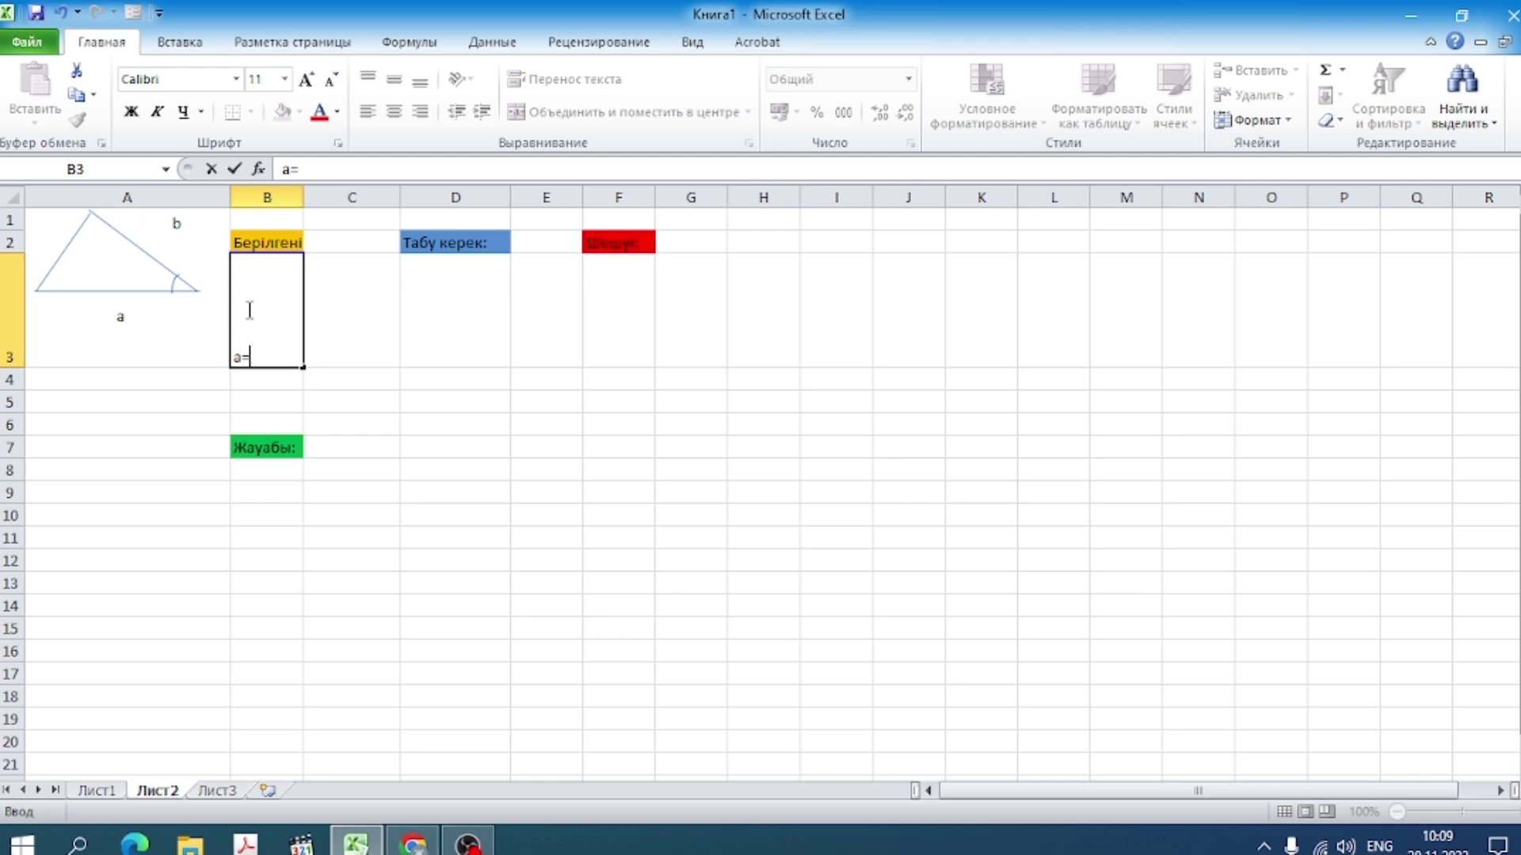
type("5")
key("Return")
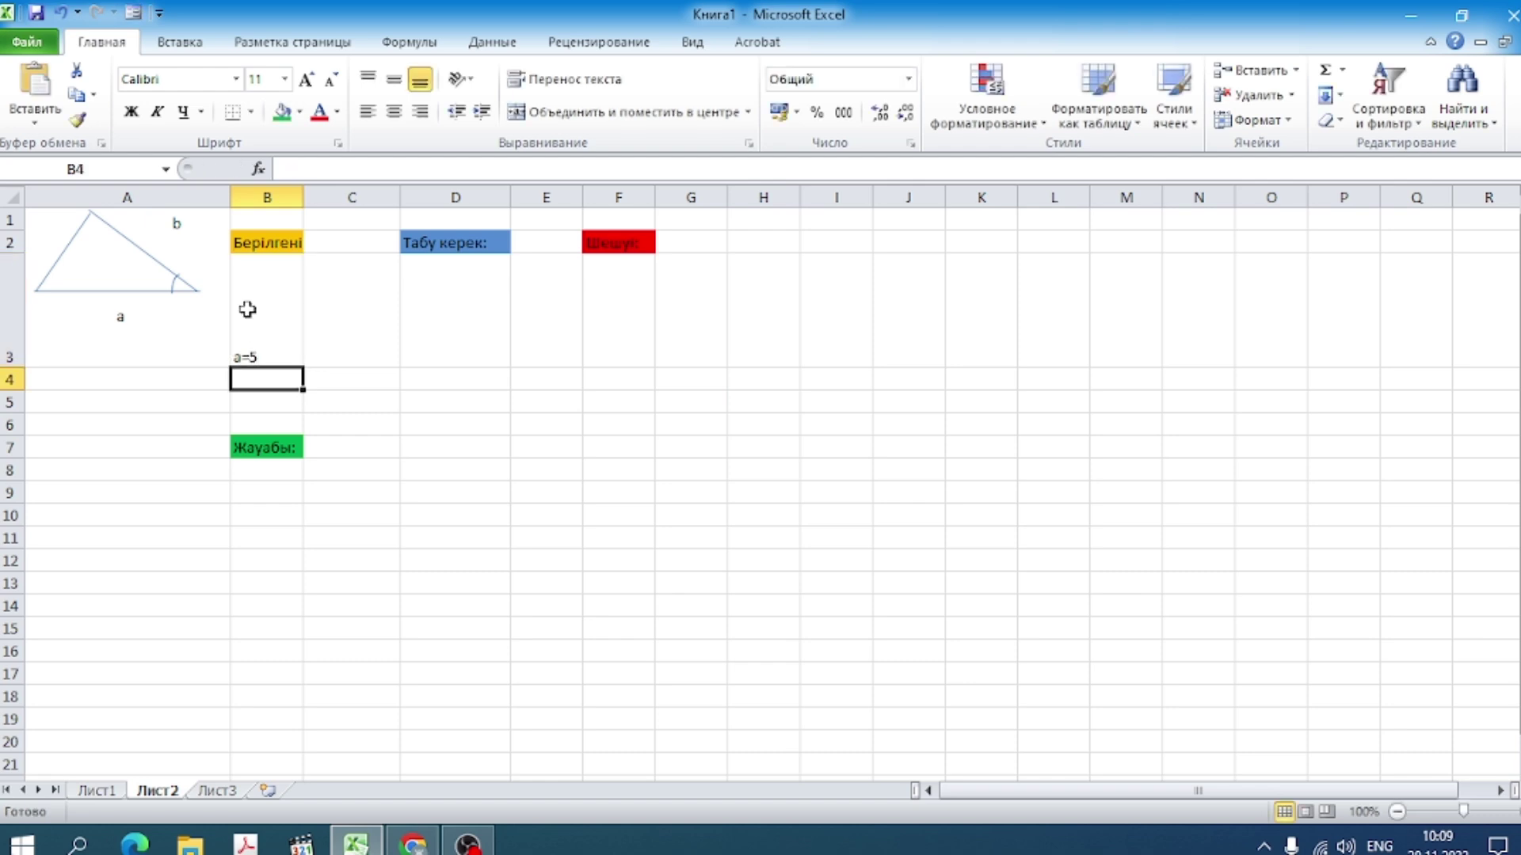
type("b=5")
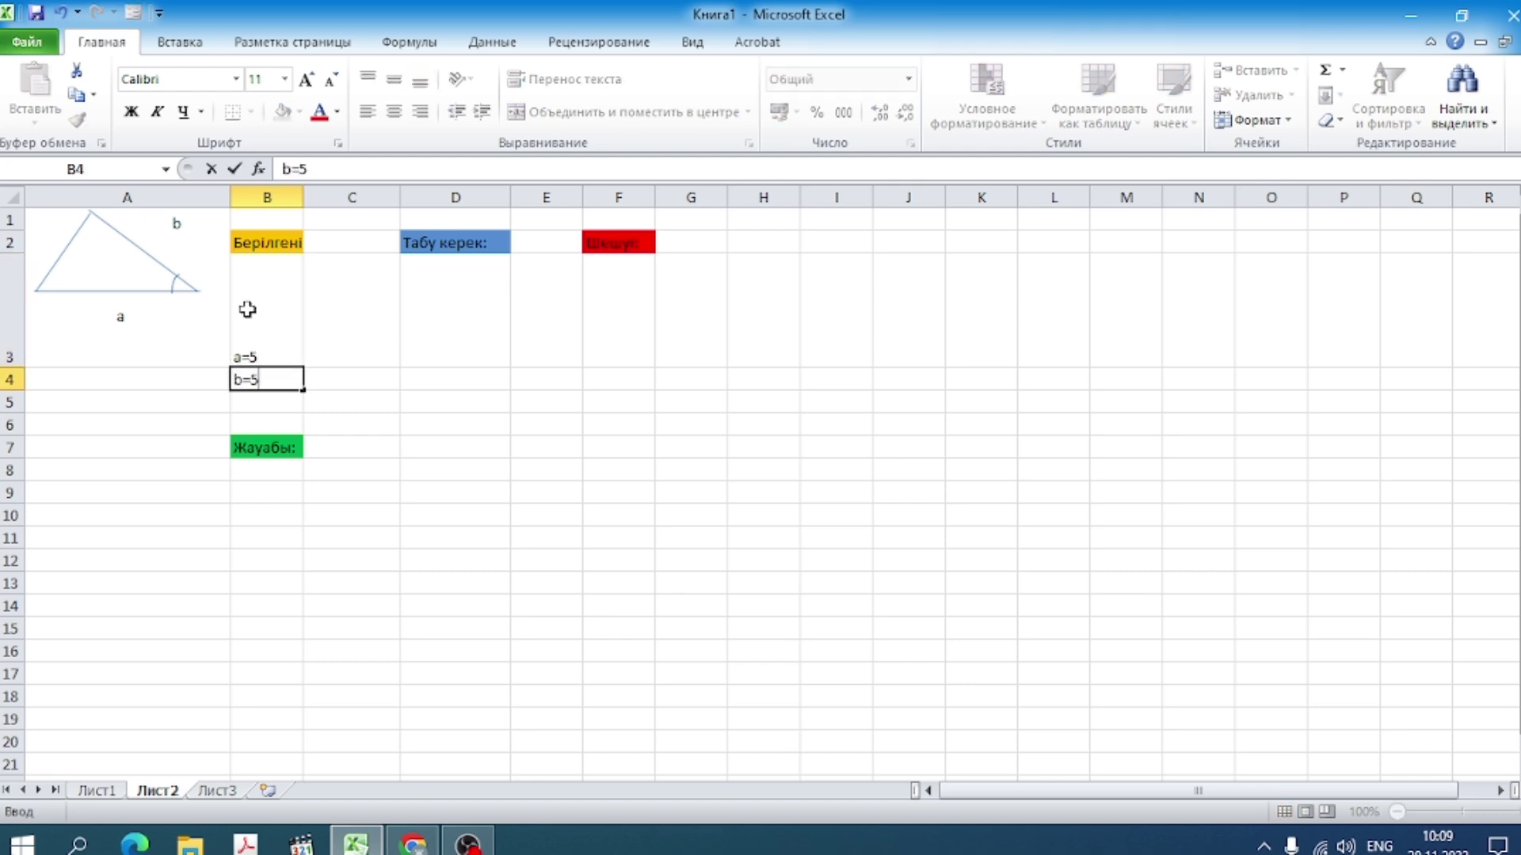
type(",5")
key("Return")
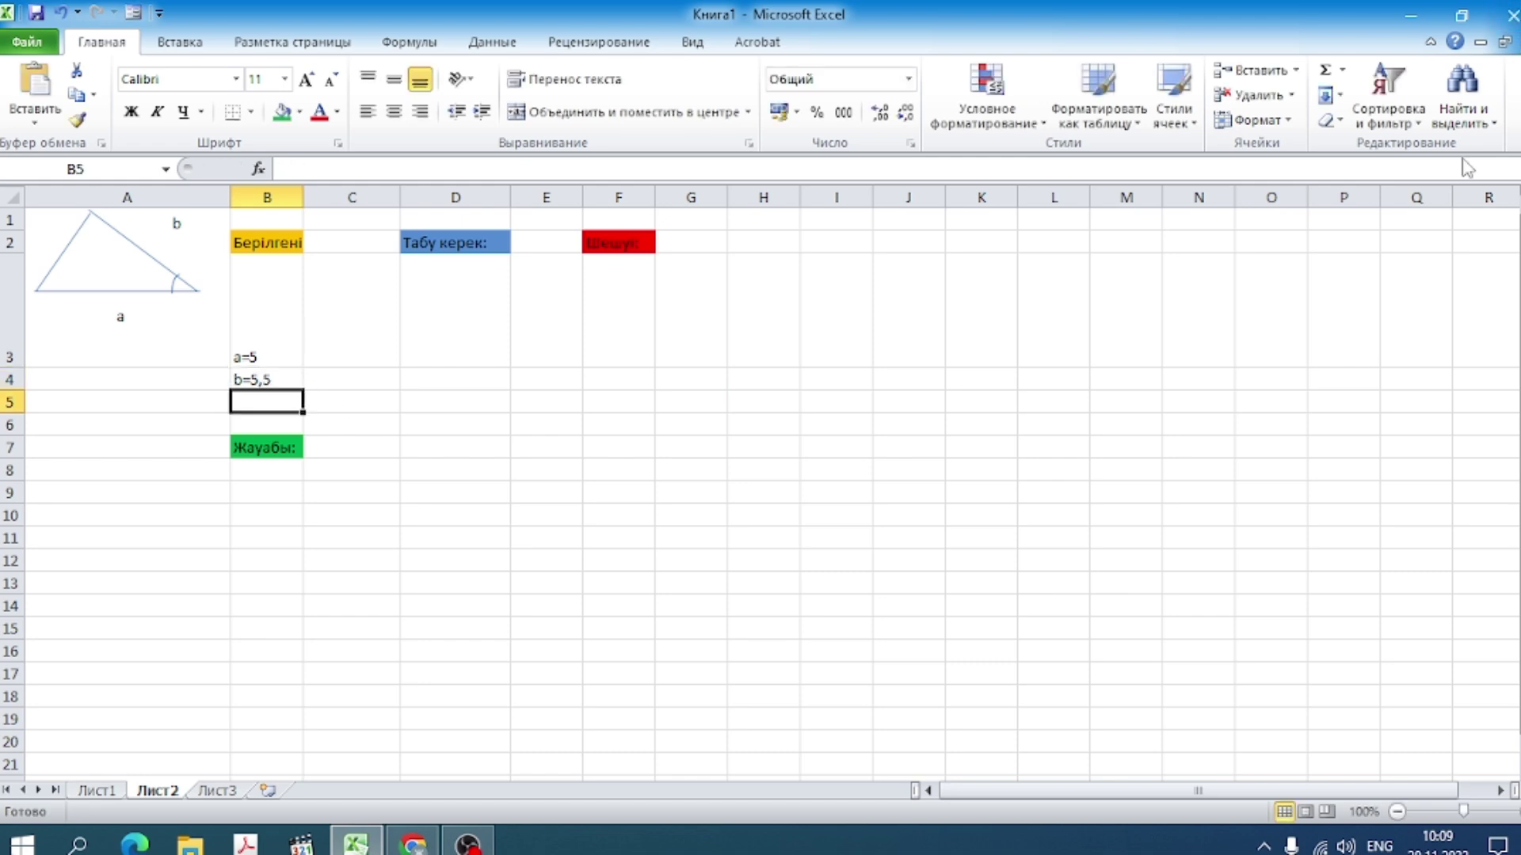
Step: Insert the Greek letter α into B5 from the Symbol dialog
left_click(156, 43)
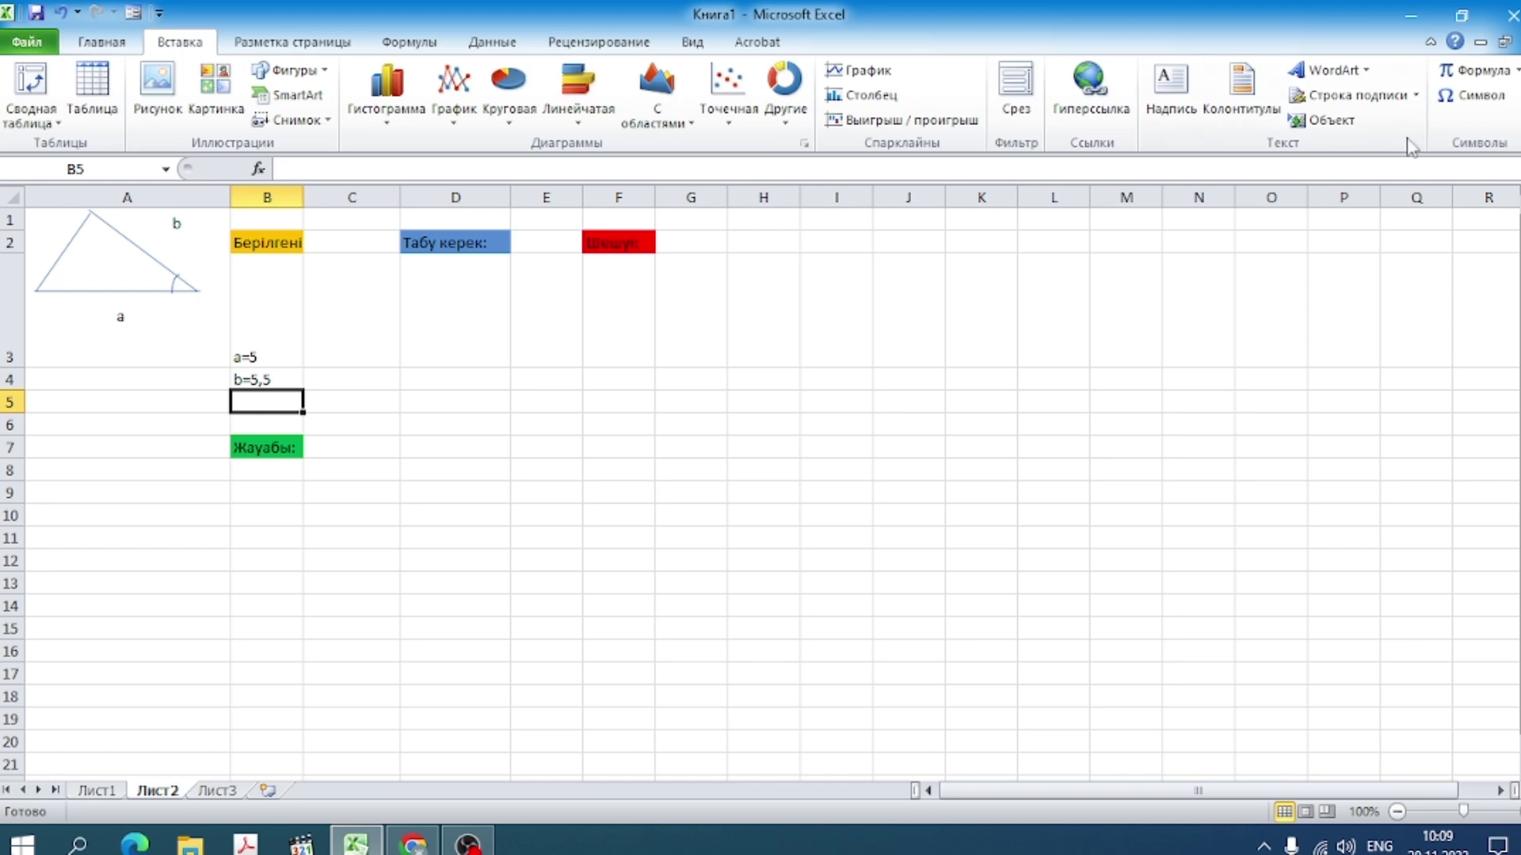
left_click(1473, 91)
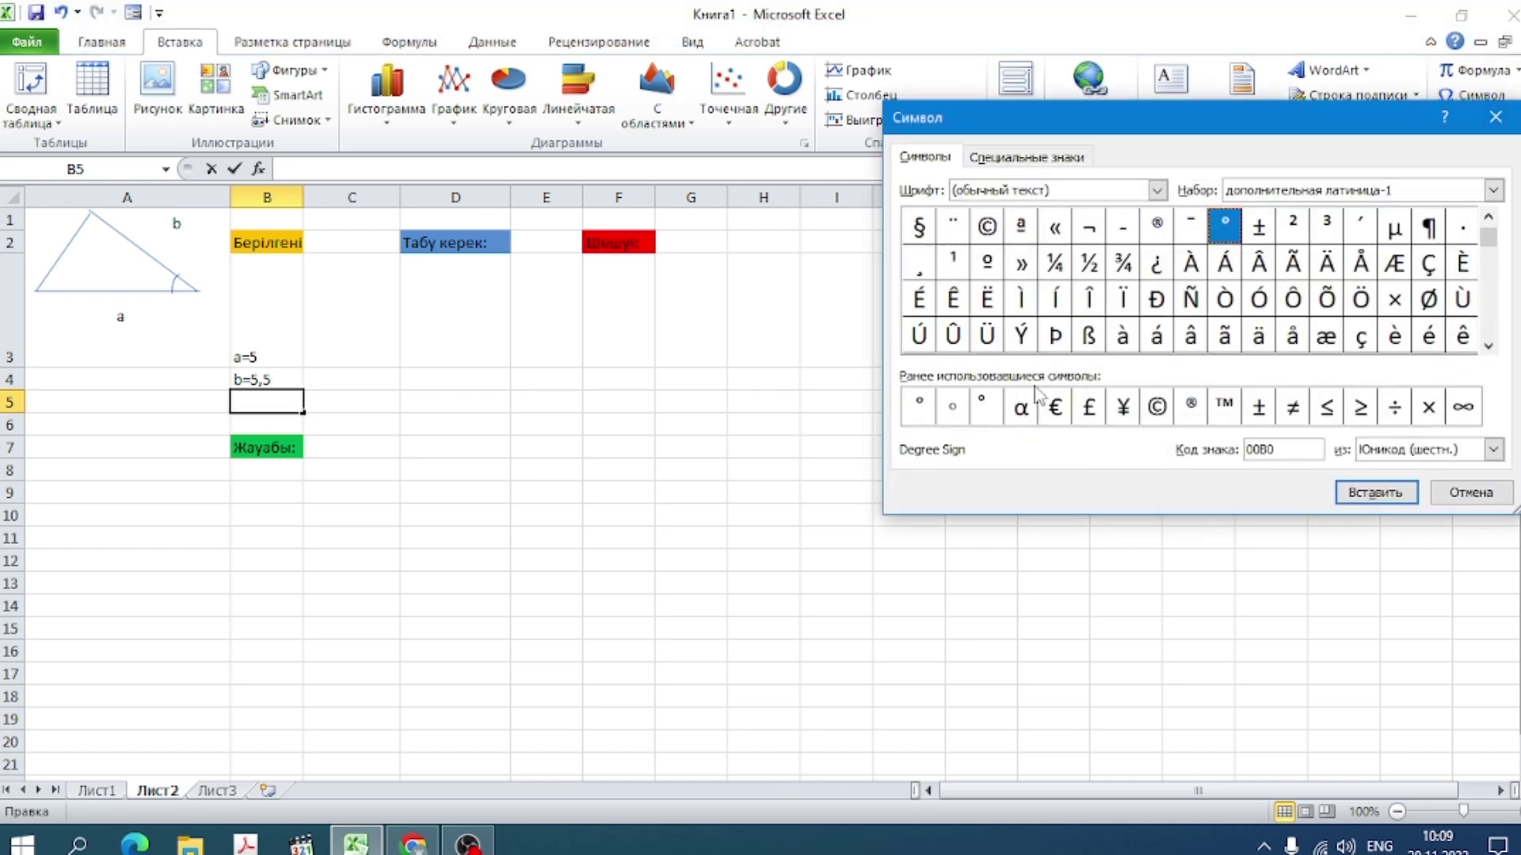
left_click(1021, 408)
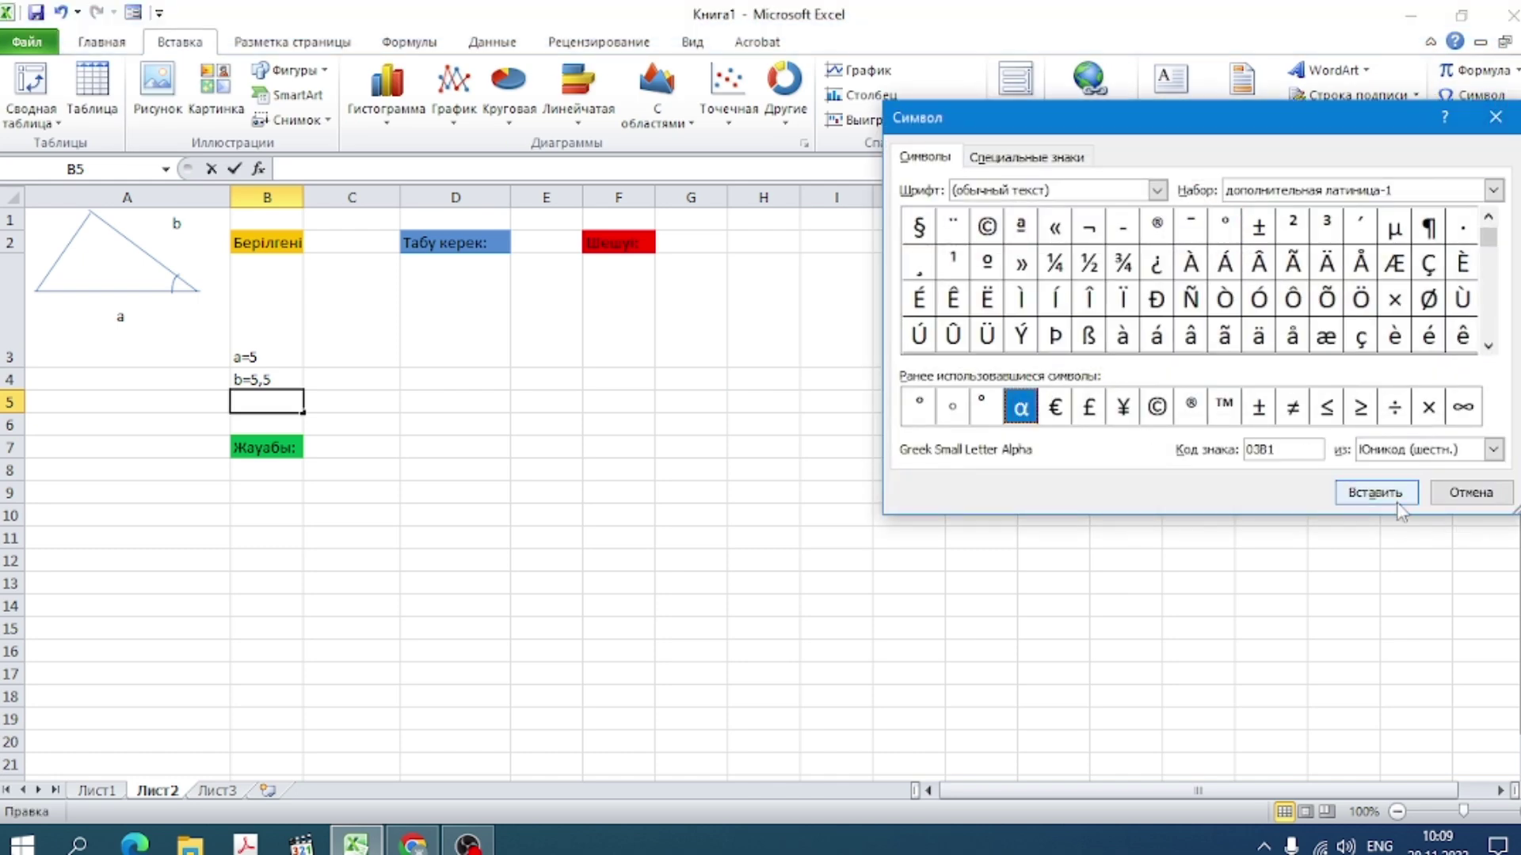
left_click(1365, 496)
left_click(1462, 503)
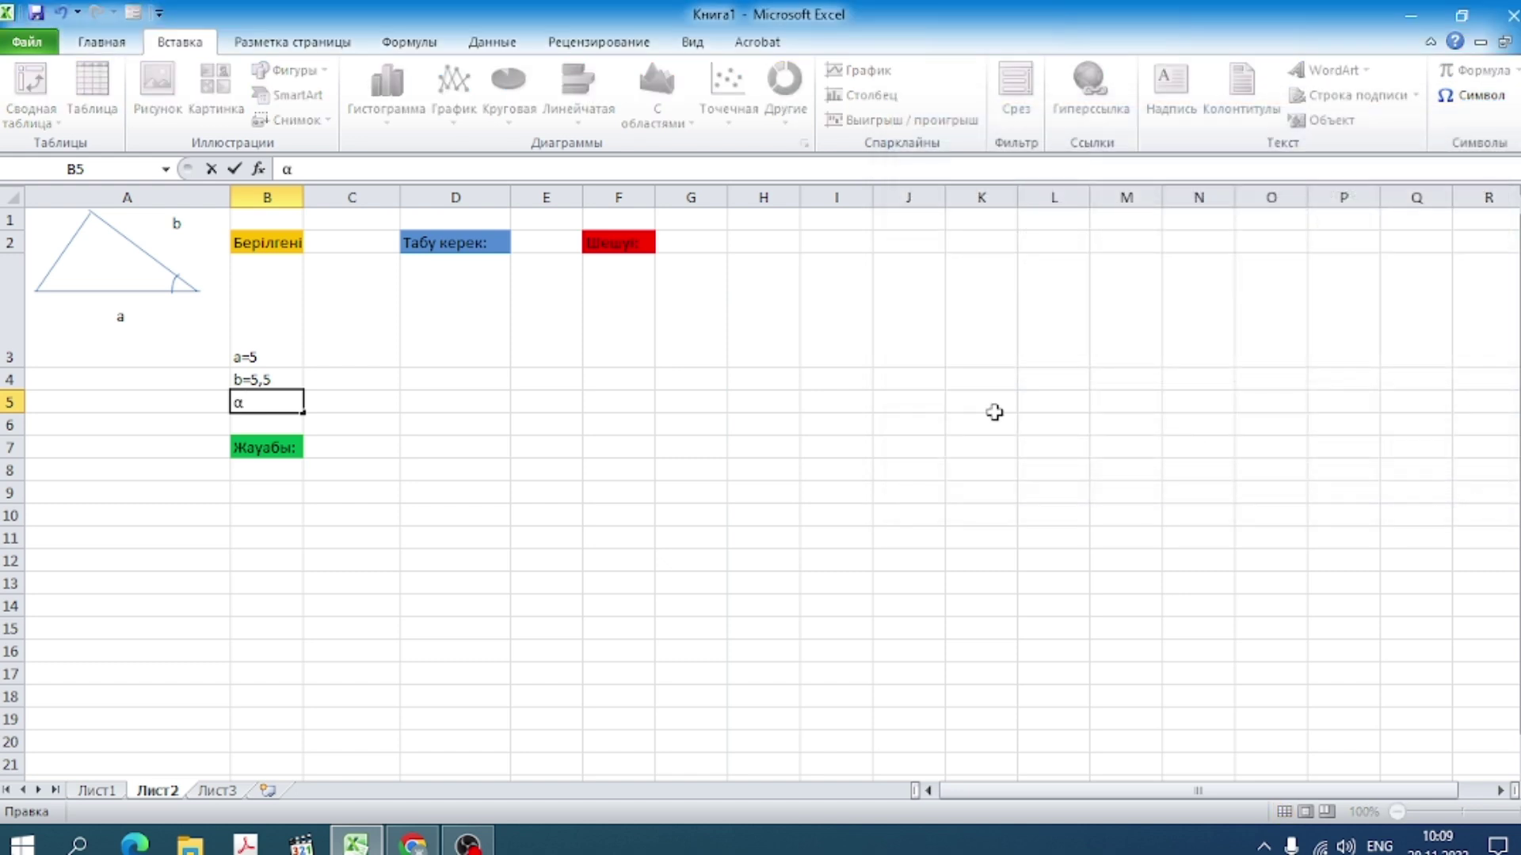
Step: Complete B5 as α=60° by adding the degree sign from the Symbol dialog
type("=6")
type("0")
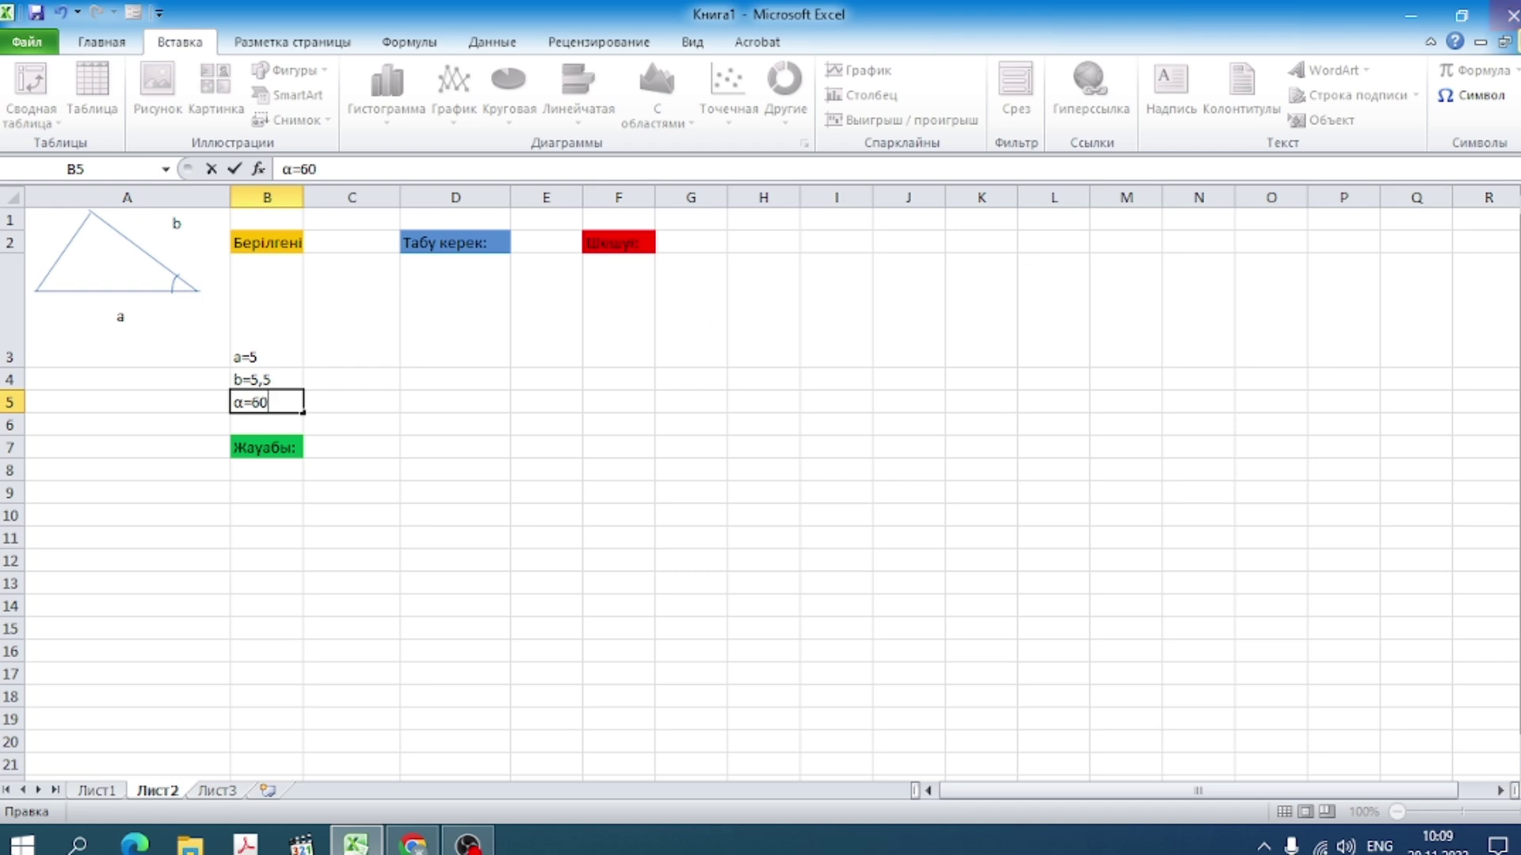
left_click(1472, 95)
left_click(954, 406)
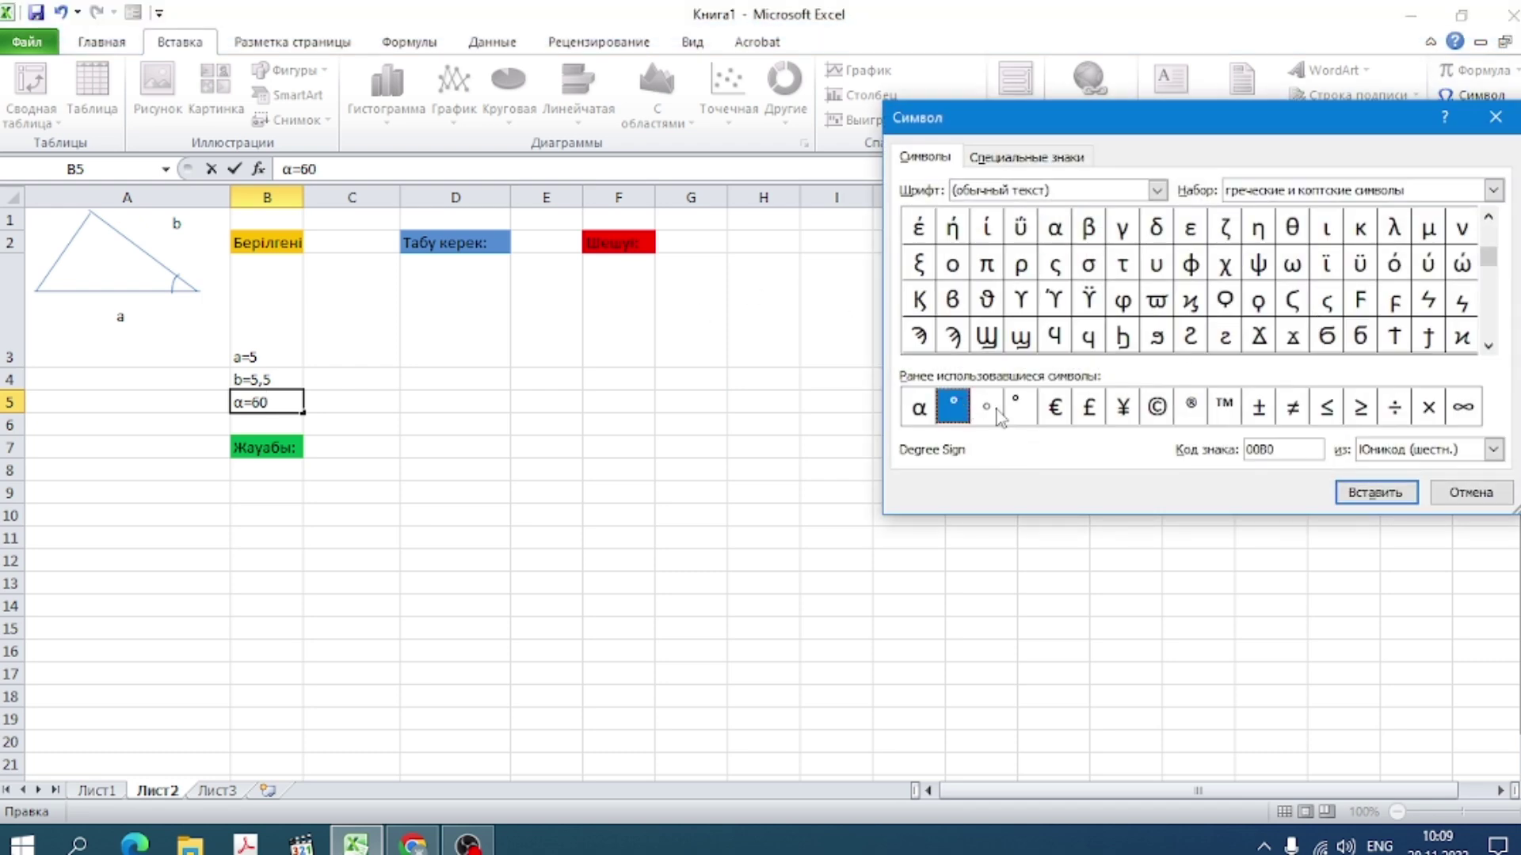
left_click(1369, 494)
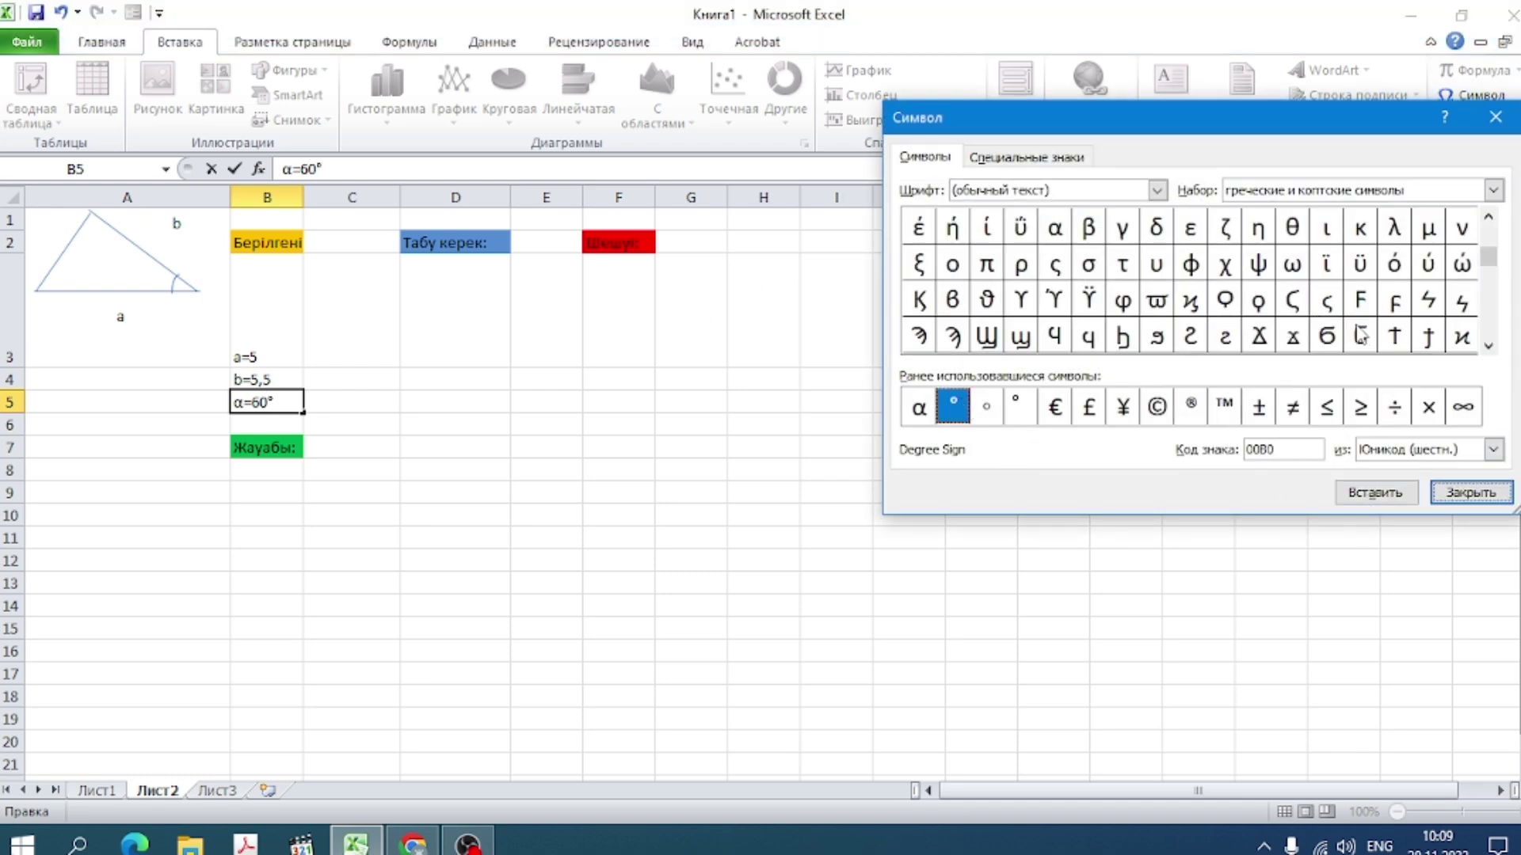
left_click(1467, 492)
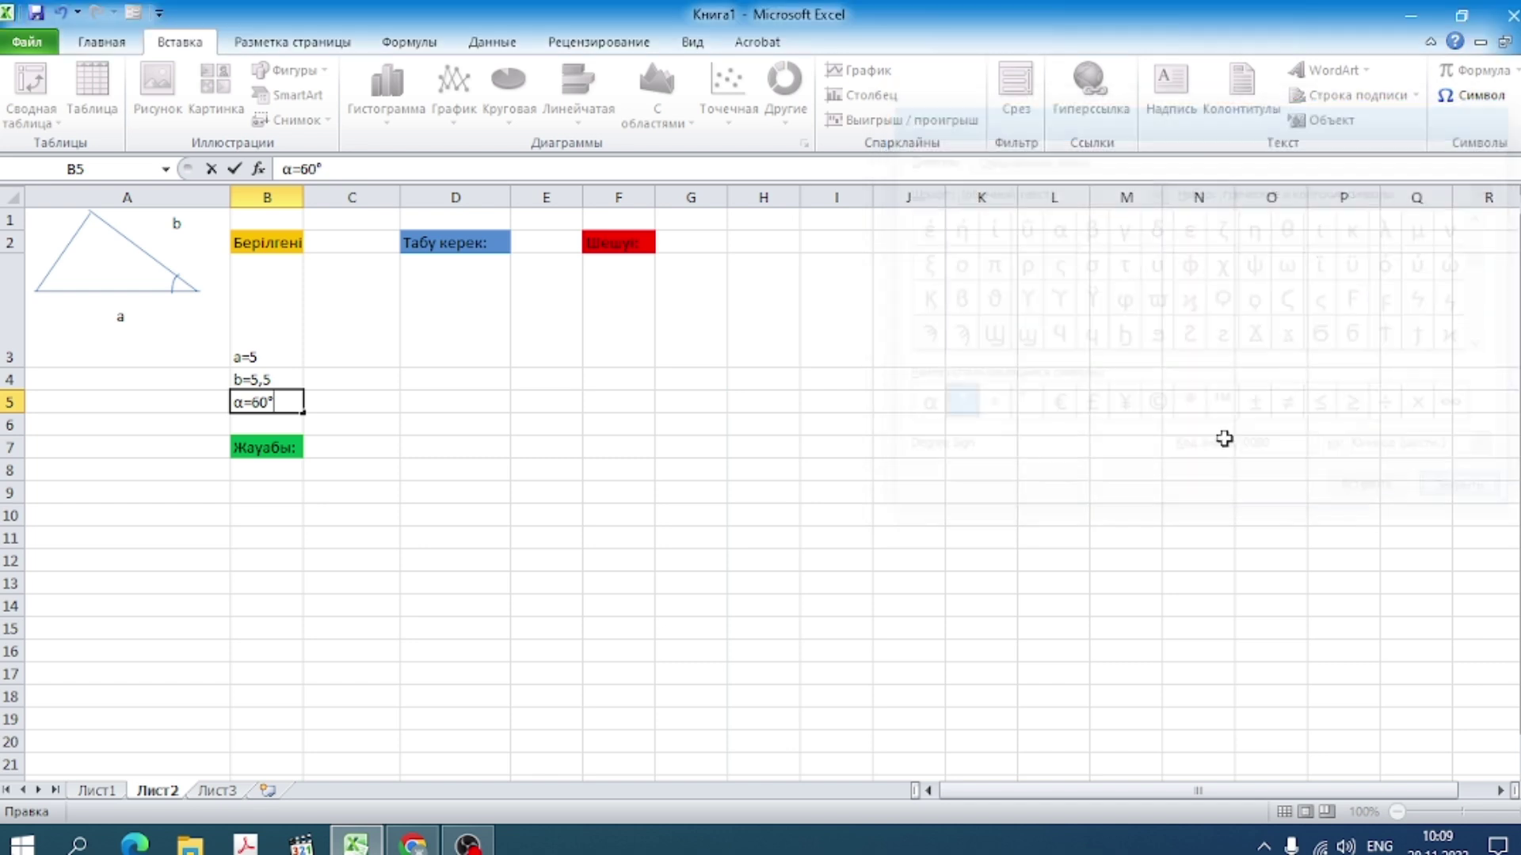
left_click(396, 306)
left_click(473, 316)
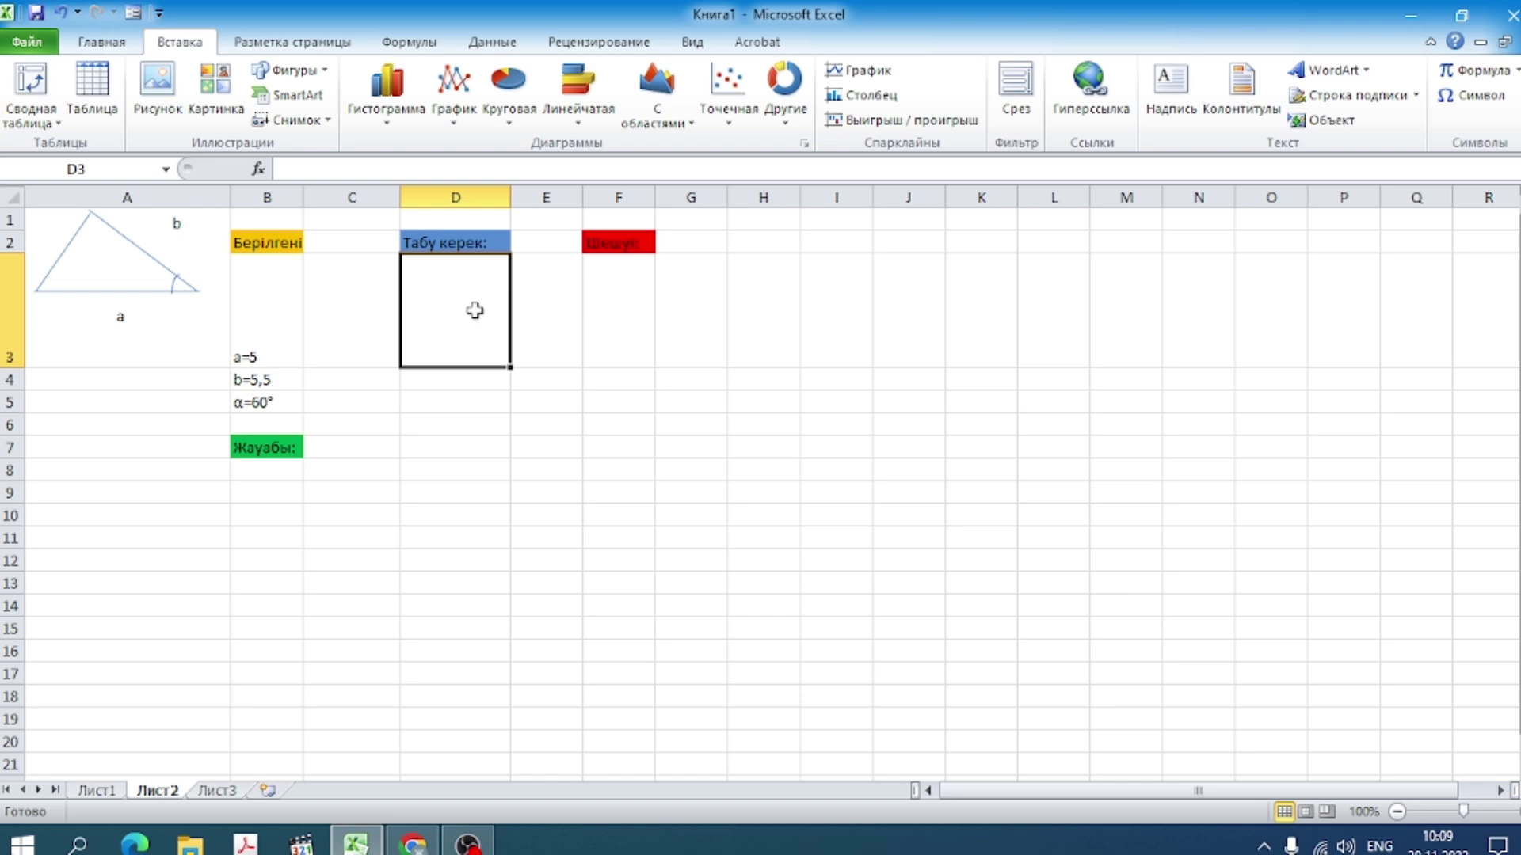
Step: Write the task 'Үшбұрыштың ауданын S-?' in D3
key("alt+shift")
key("alt")
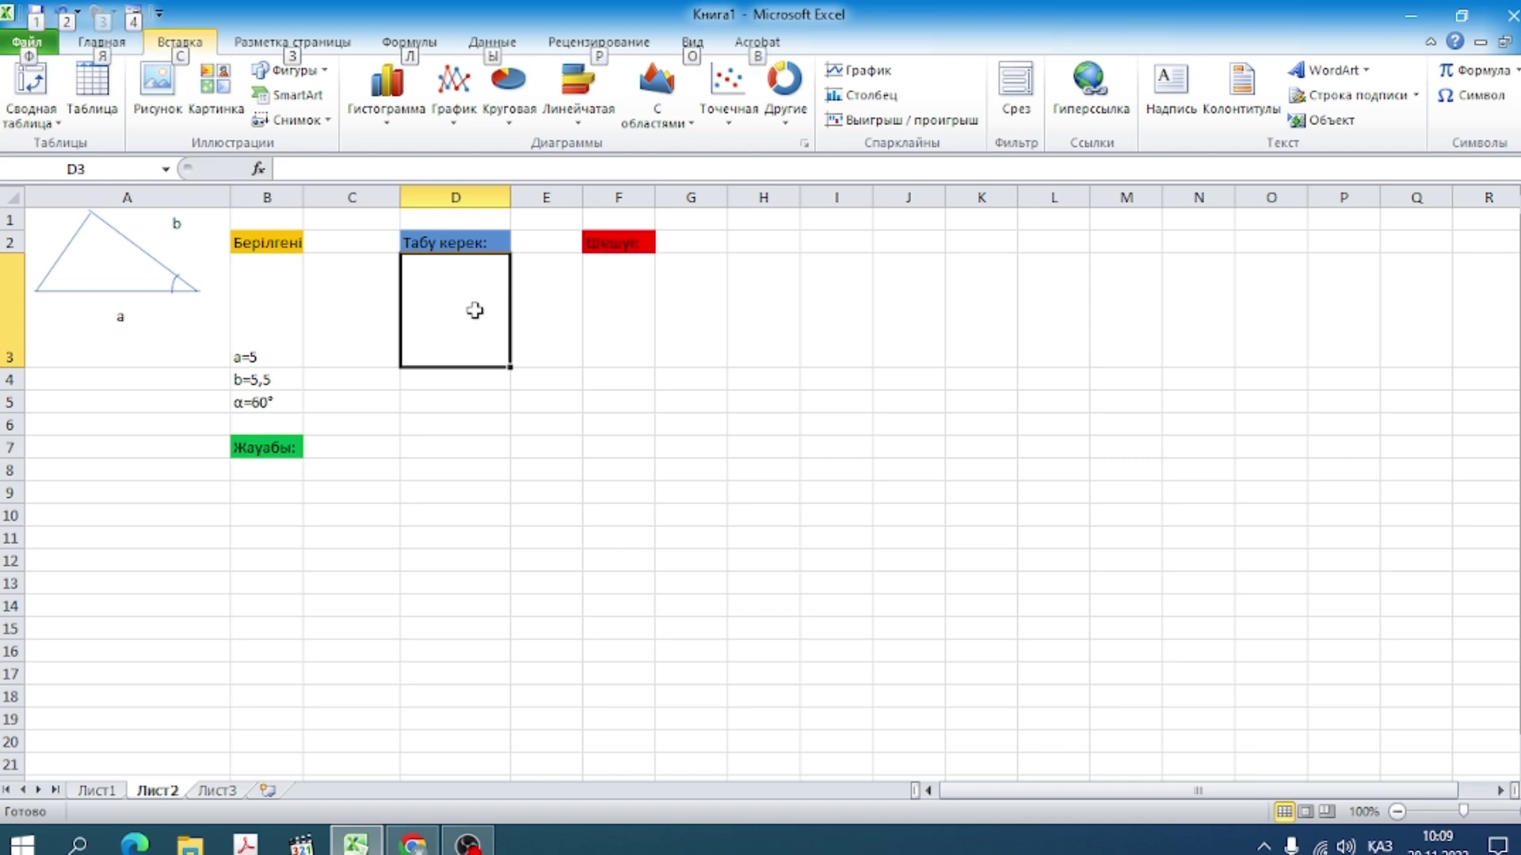
key("alt")
type("Үш")
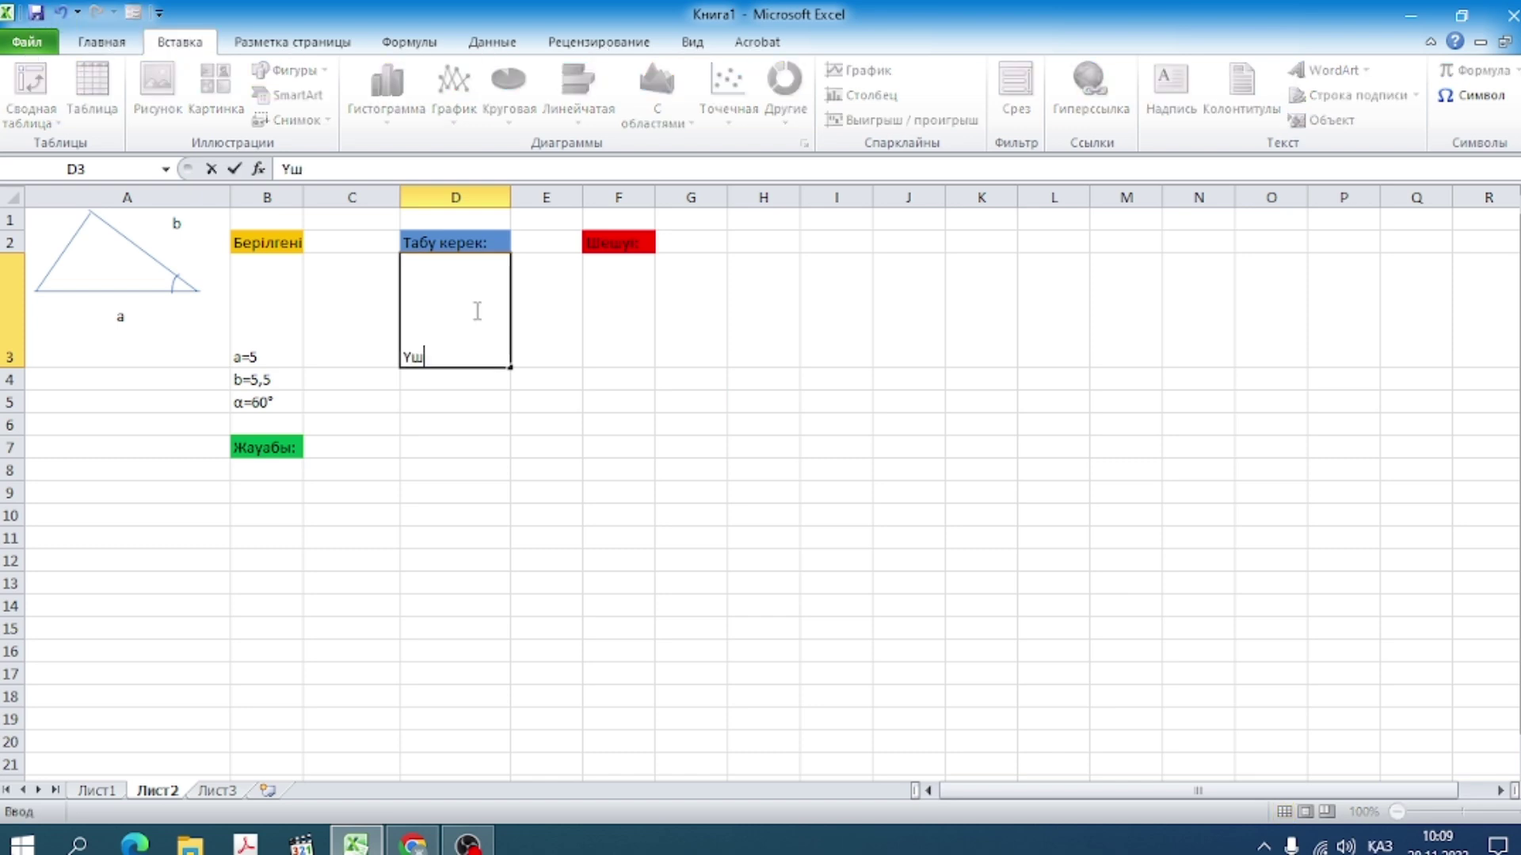
type("бұрыш")
type("тың ау")
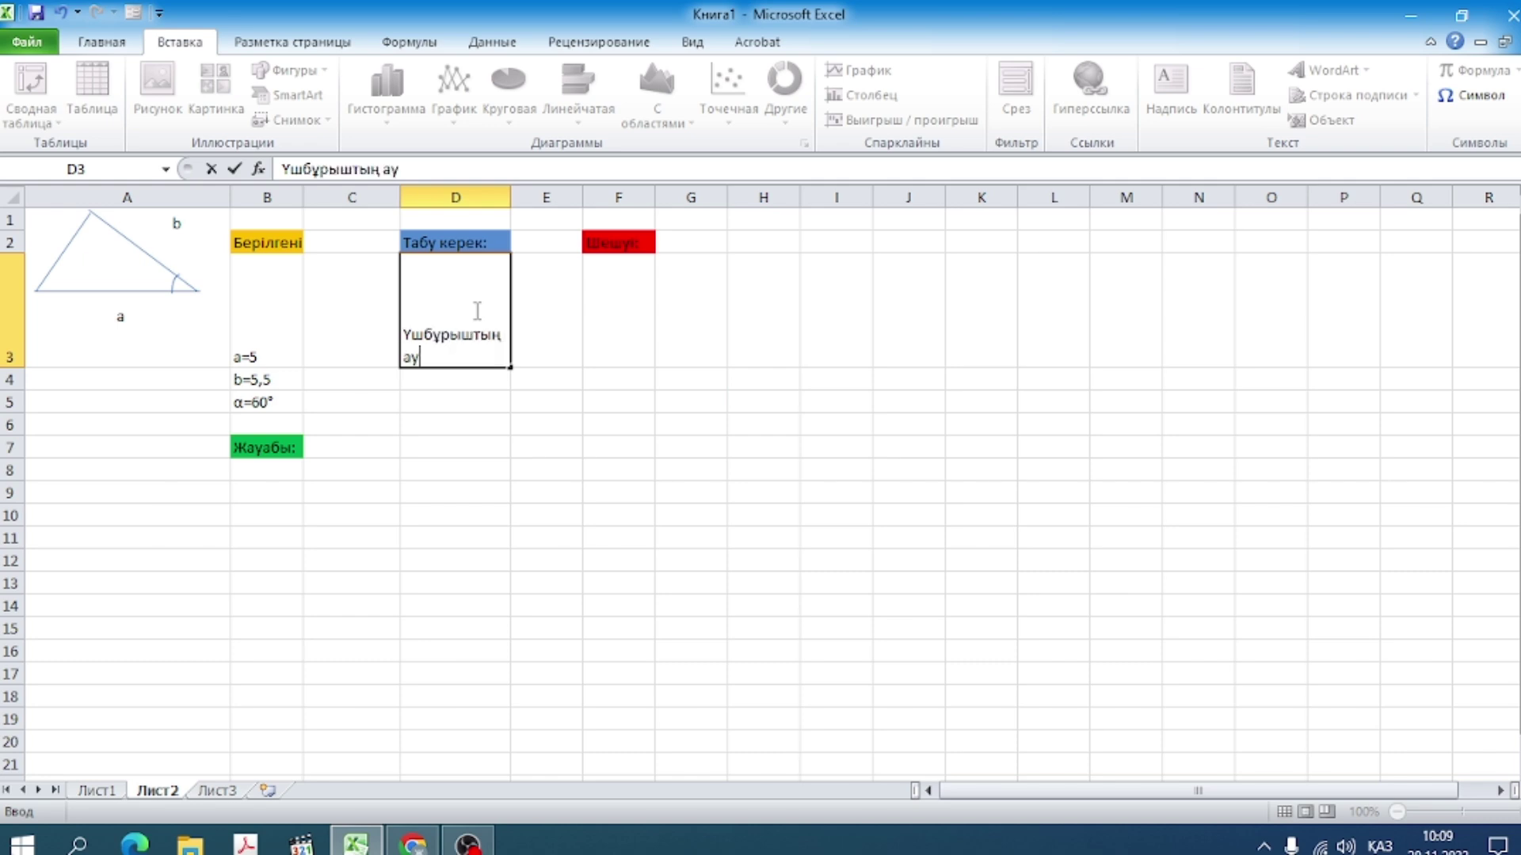
type("данын")
key("alt+shift")
type(" S")
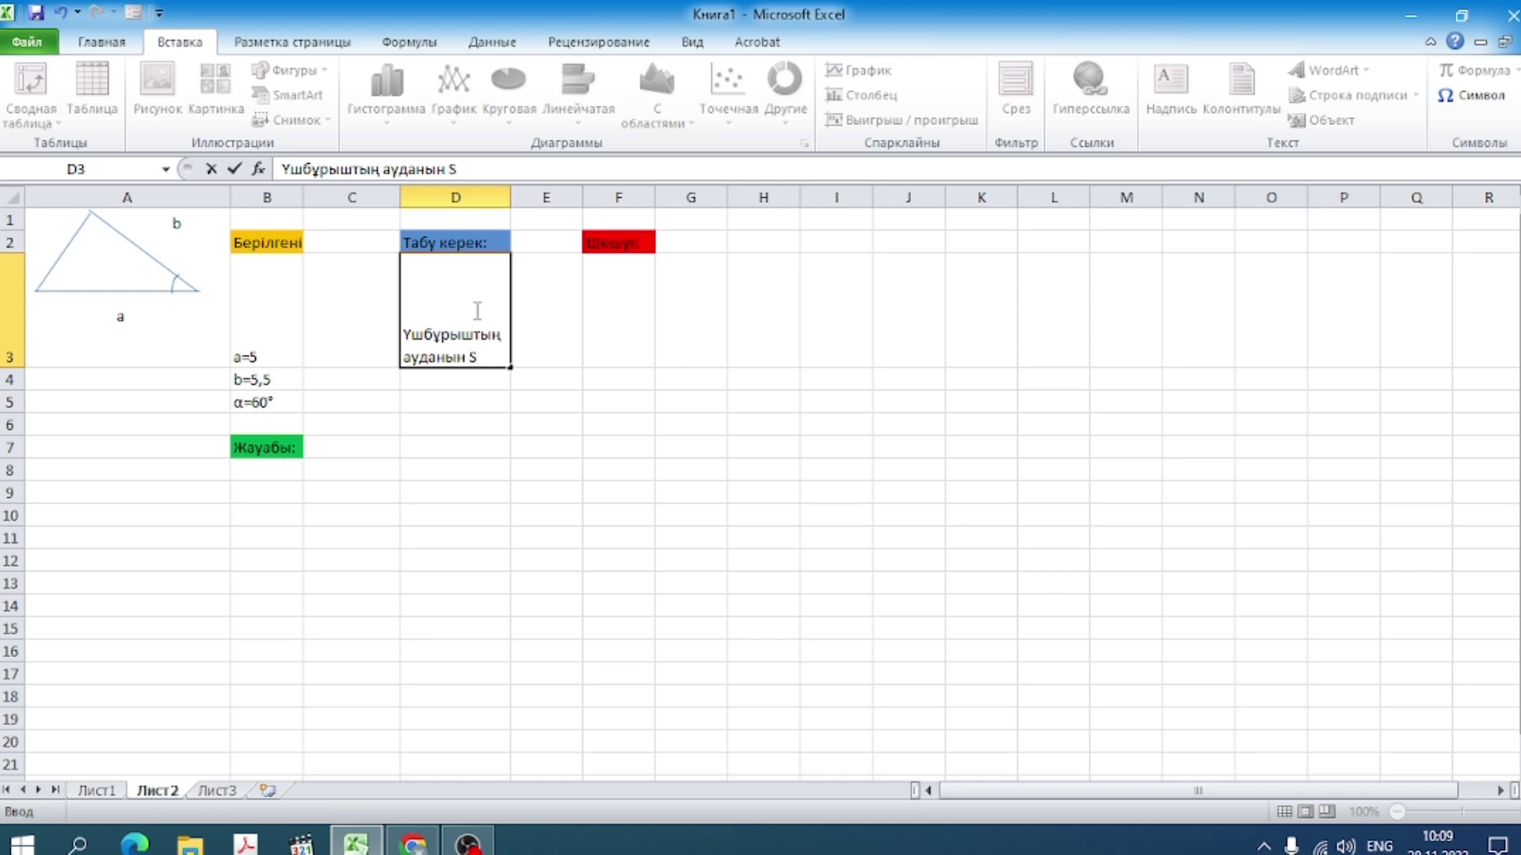
type("-?")
left_click(633, 293)
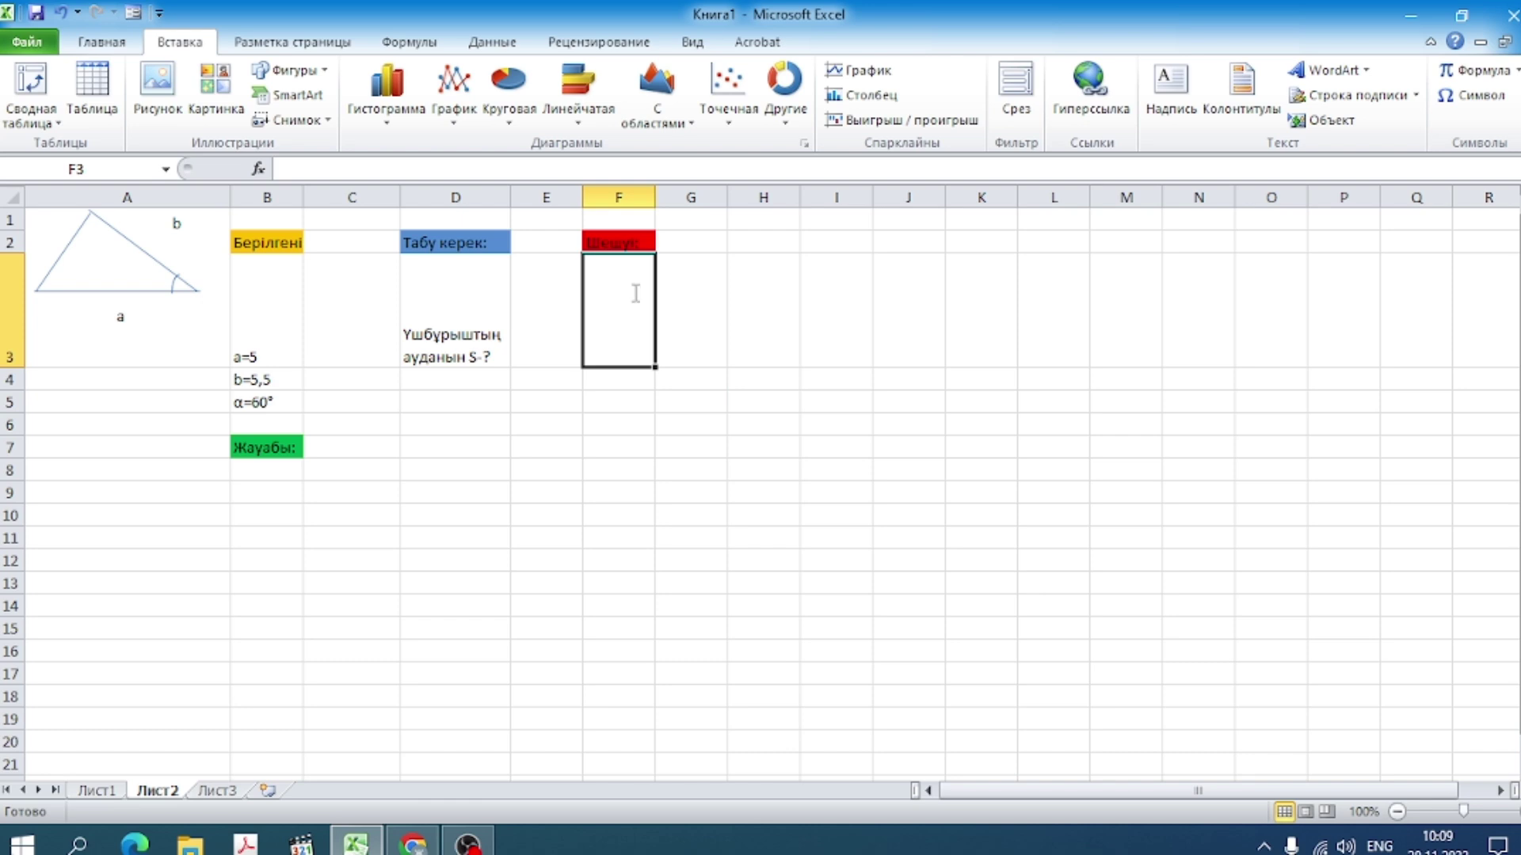
Step: Type S=1/2*a*b*Sin(α in F3, taking α from the Symbol dialog
type("S=")
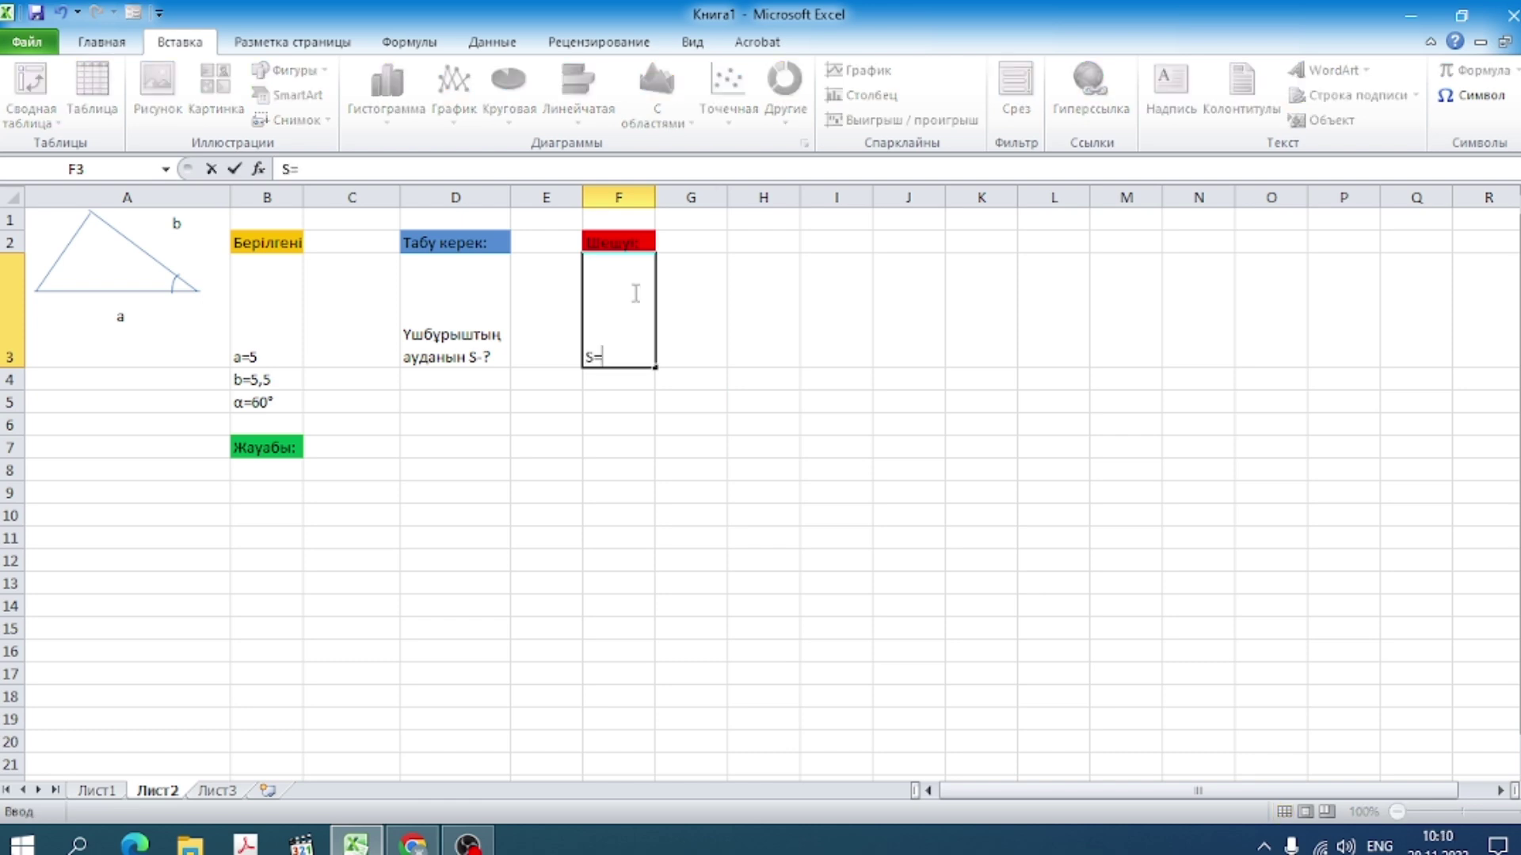
type("1/2")
type("*")
type("a")
type("*")
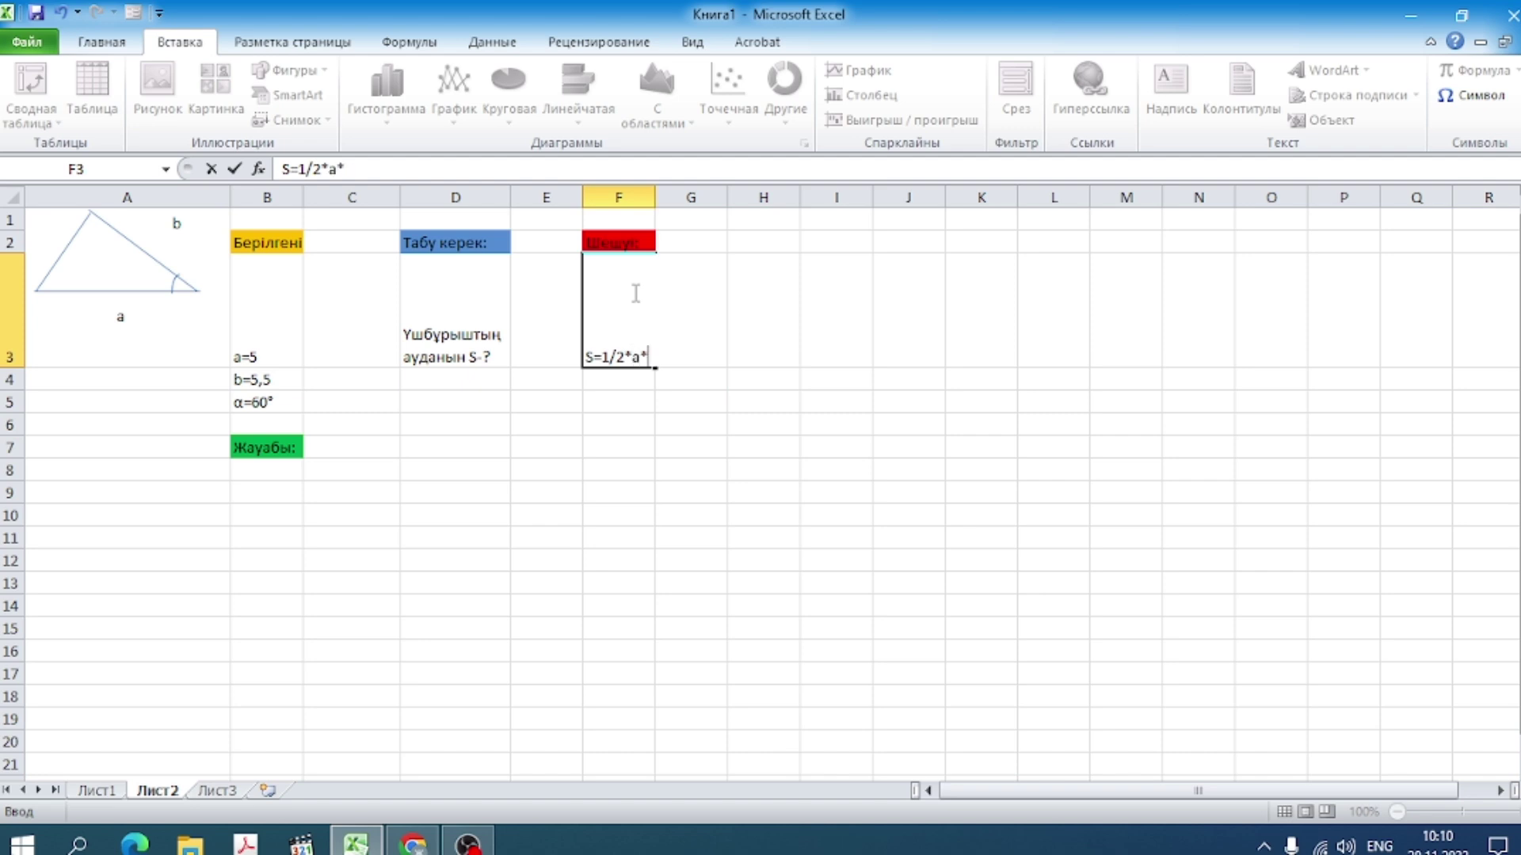
type("b8")
key("BackSpace")
type("*")
type("S")
type("in")
type("(")
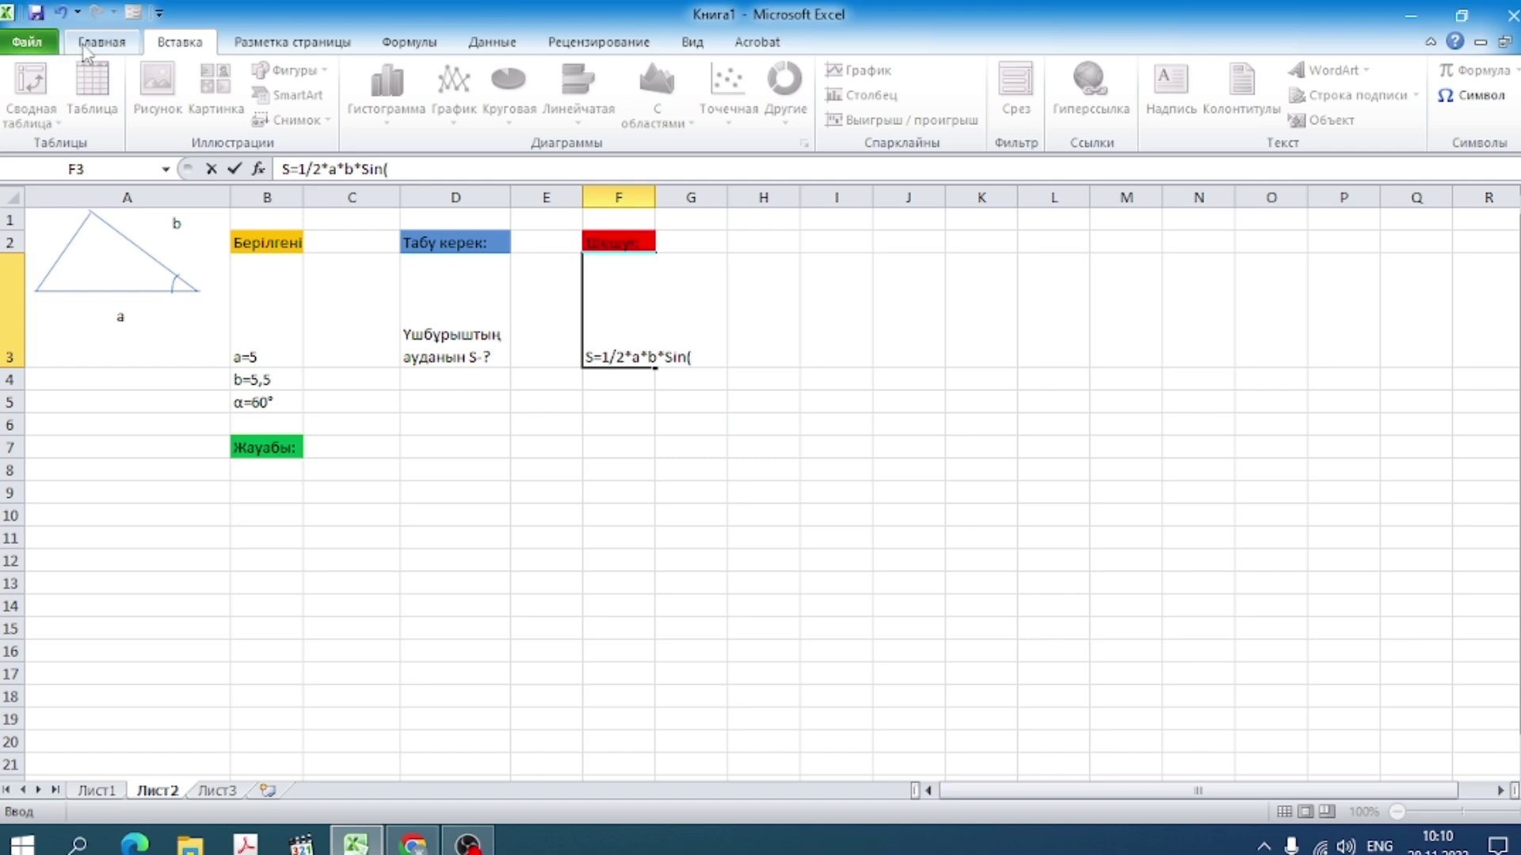
left_click(1472, 96)
left_click(953, 407)
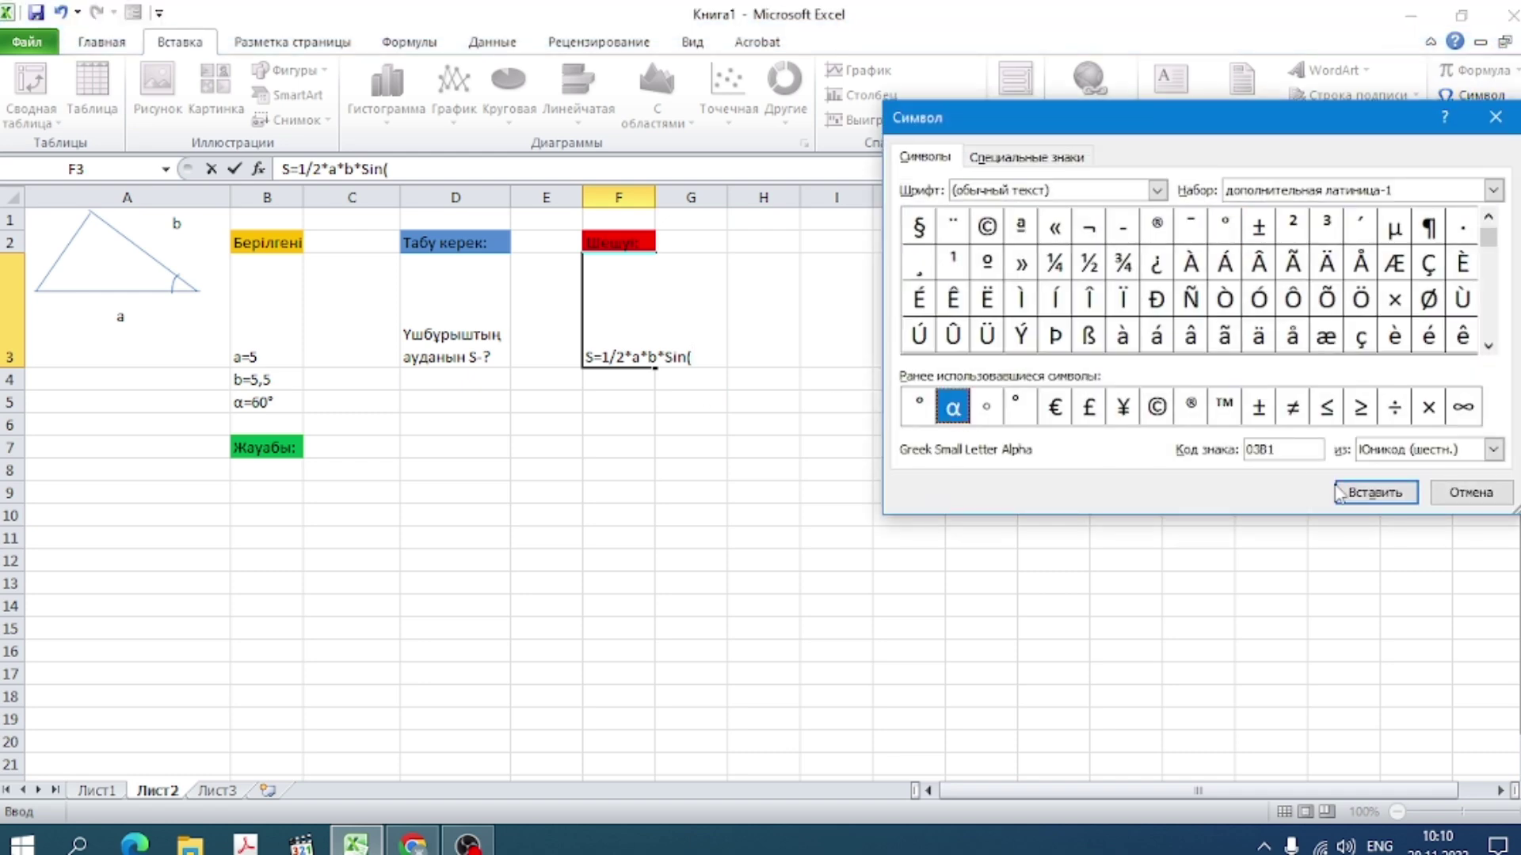
left_click(1374, 493)
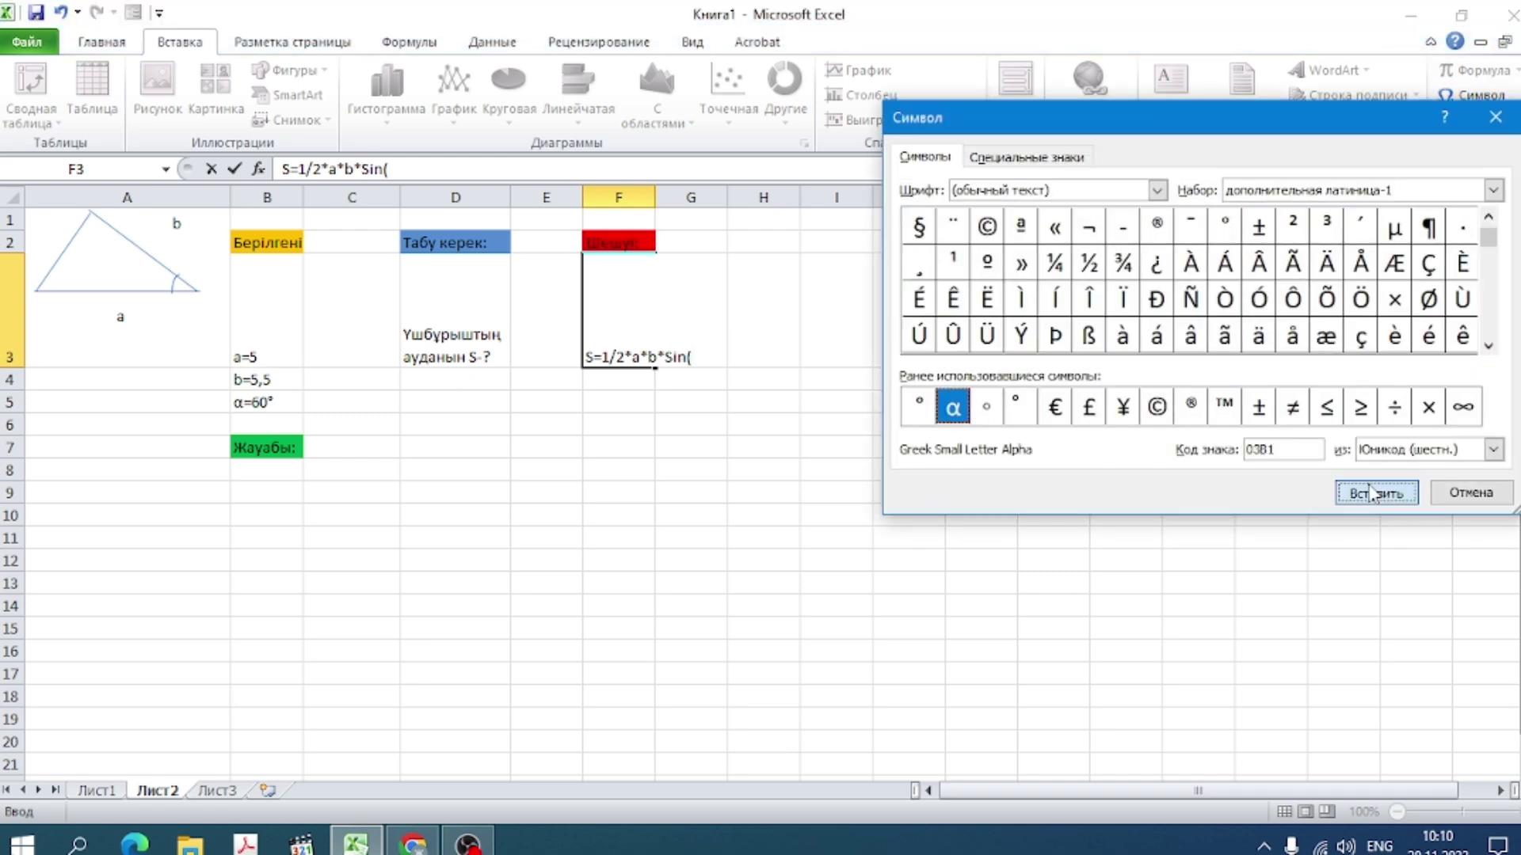
left_click(1472, 493)
Step: Close the F3 formula, then compute =1/2*(5*5,5*Sin(60*ПИ()/180)) in C7, giving 11,9078493
type(")")
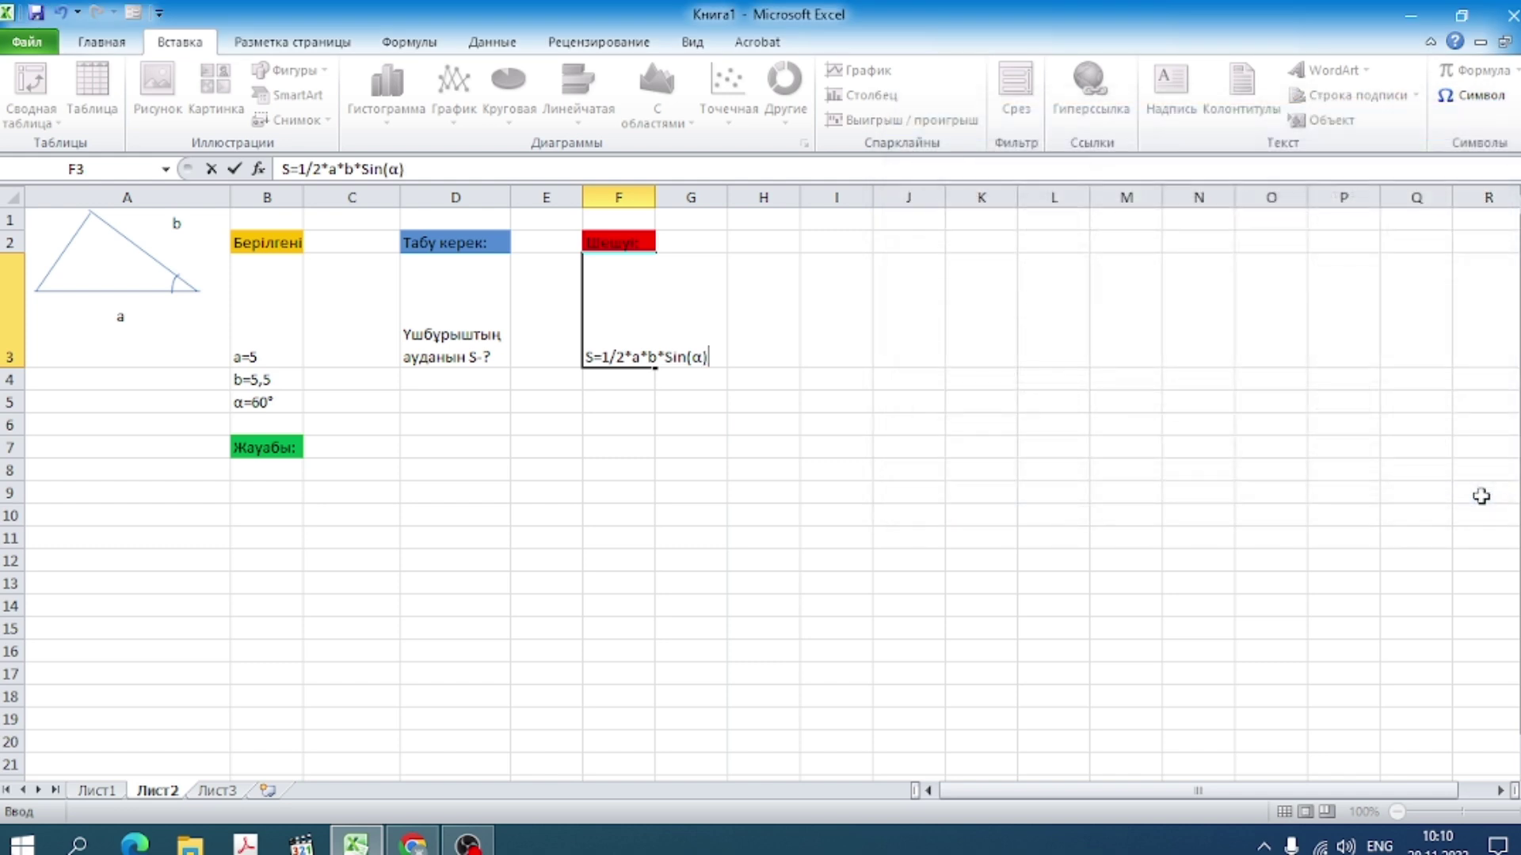
left_click(338, 455)
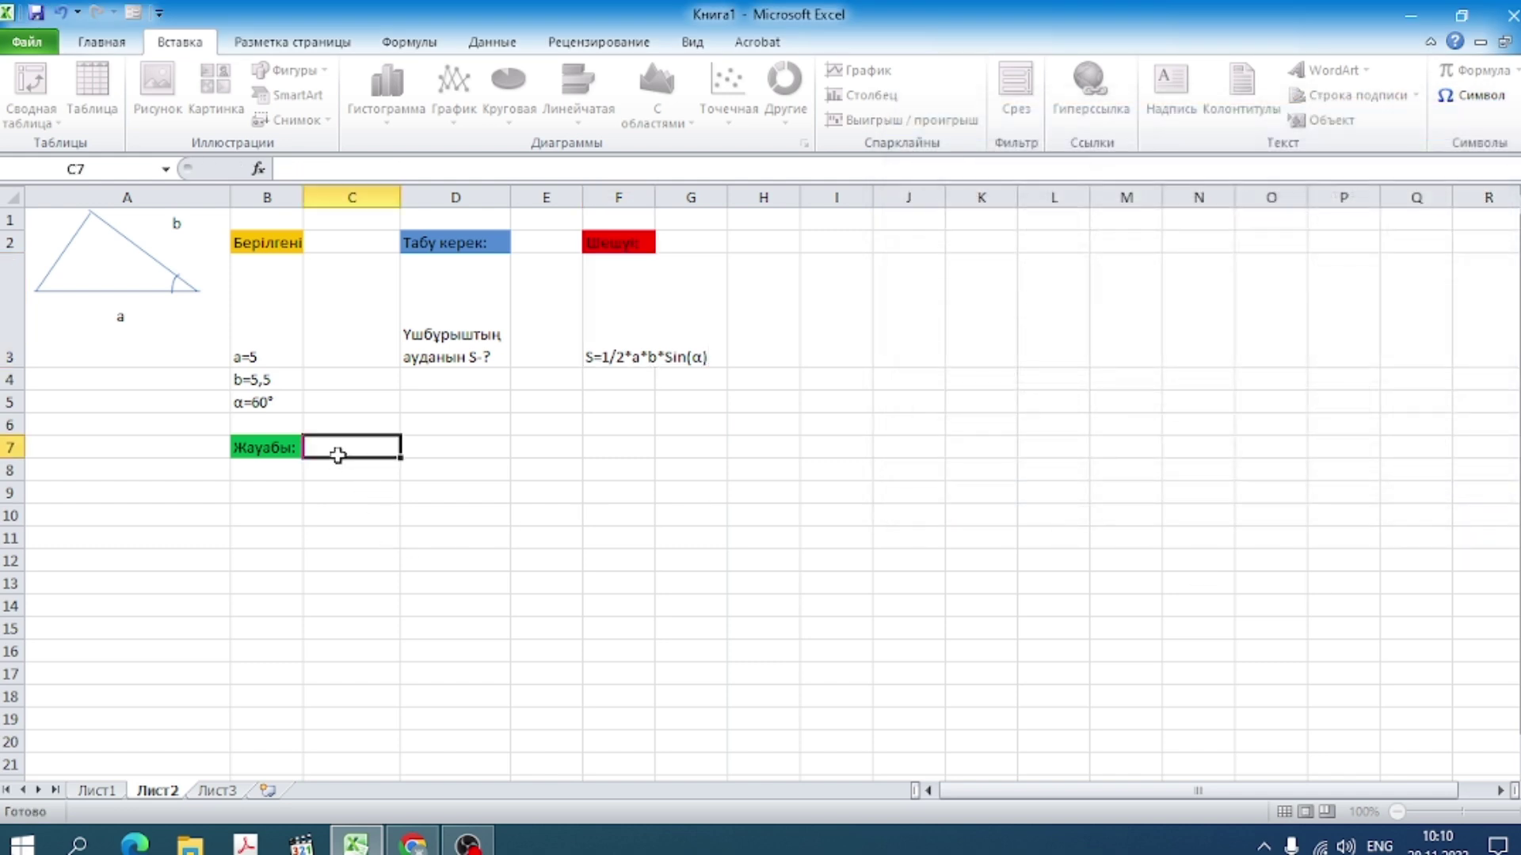
type("=")
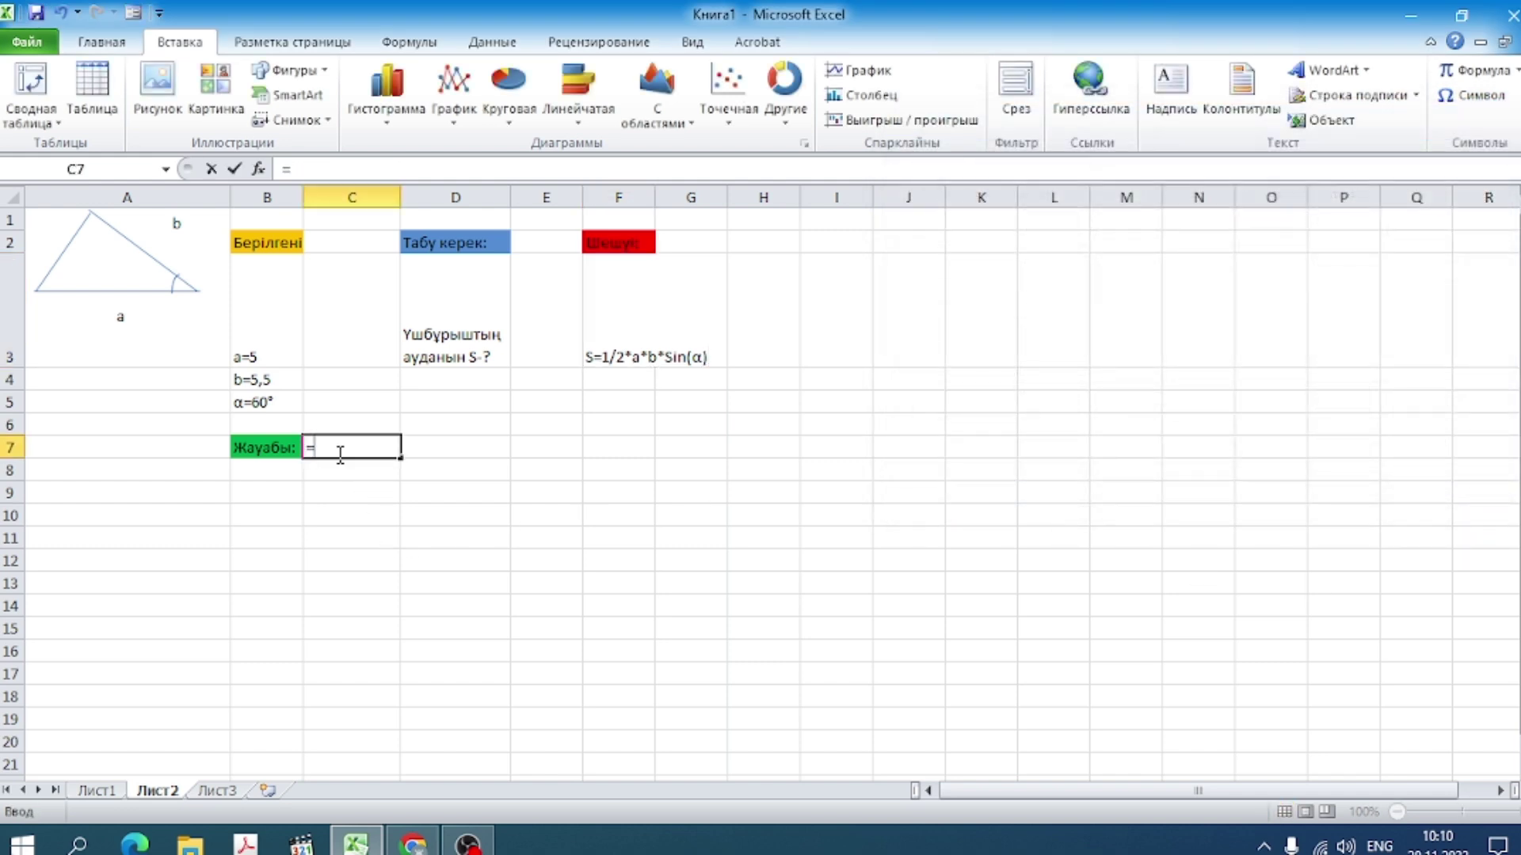
type("=")
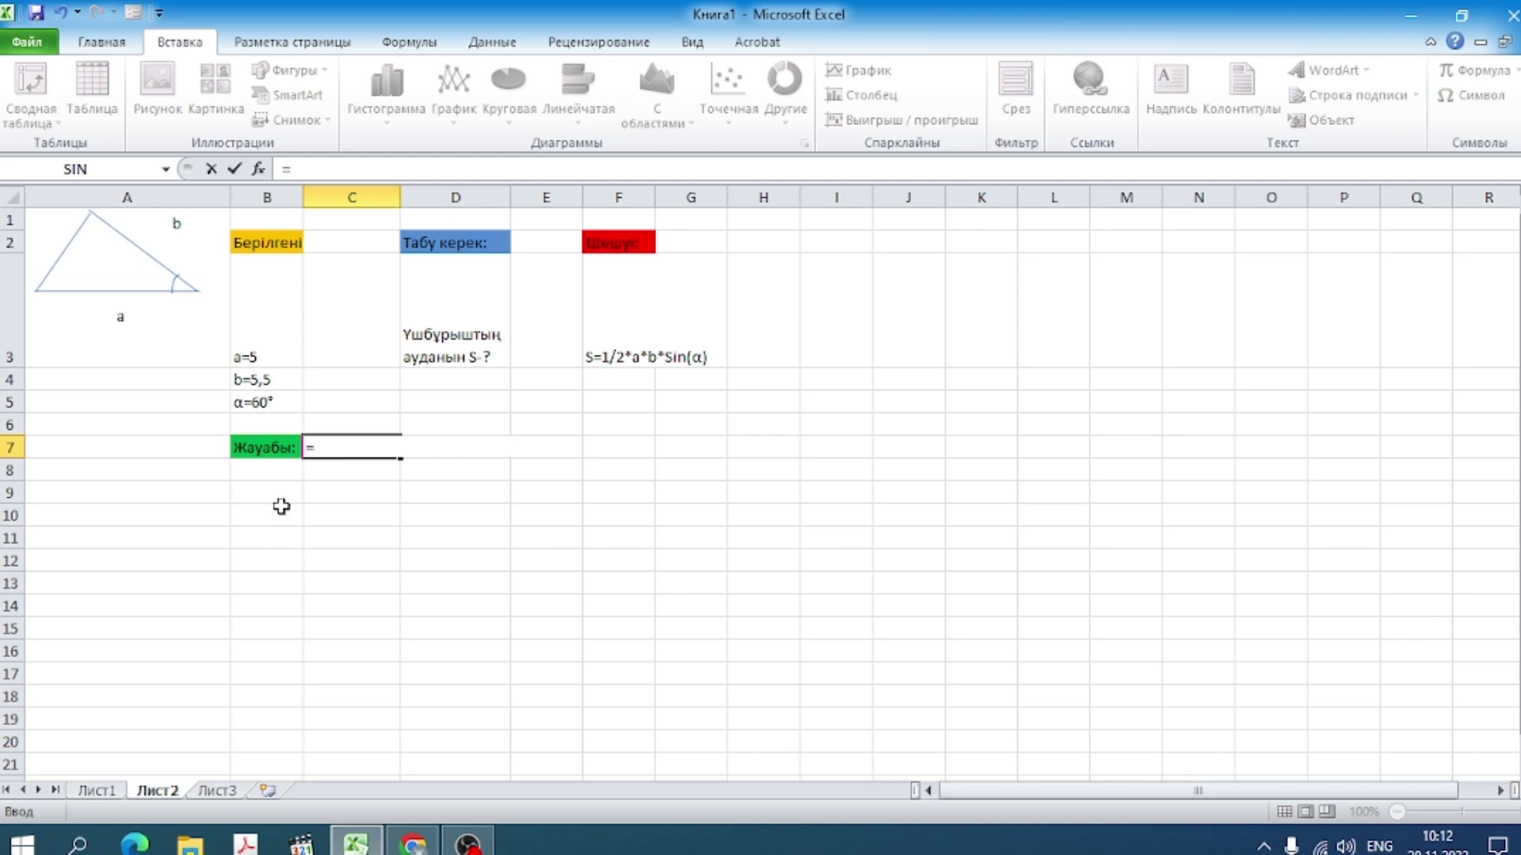
type("1/2")
type("*")
type("(")
type("5")
type("*")
type("5,5")
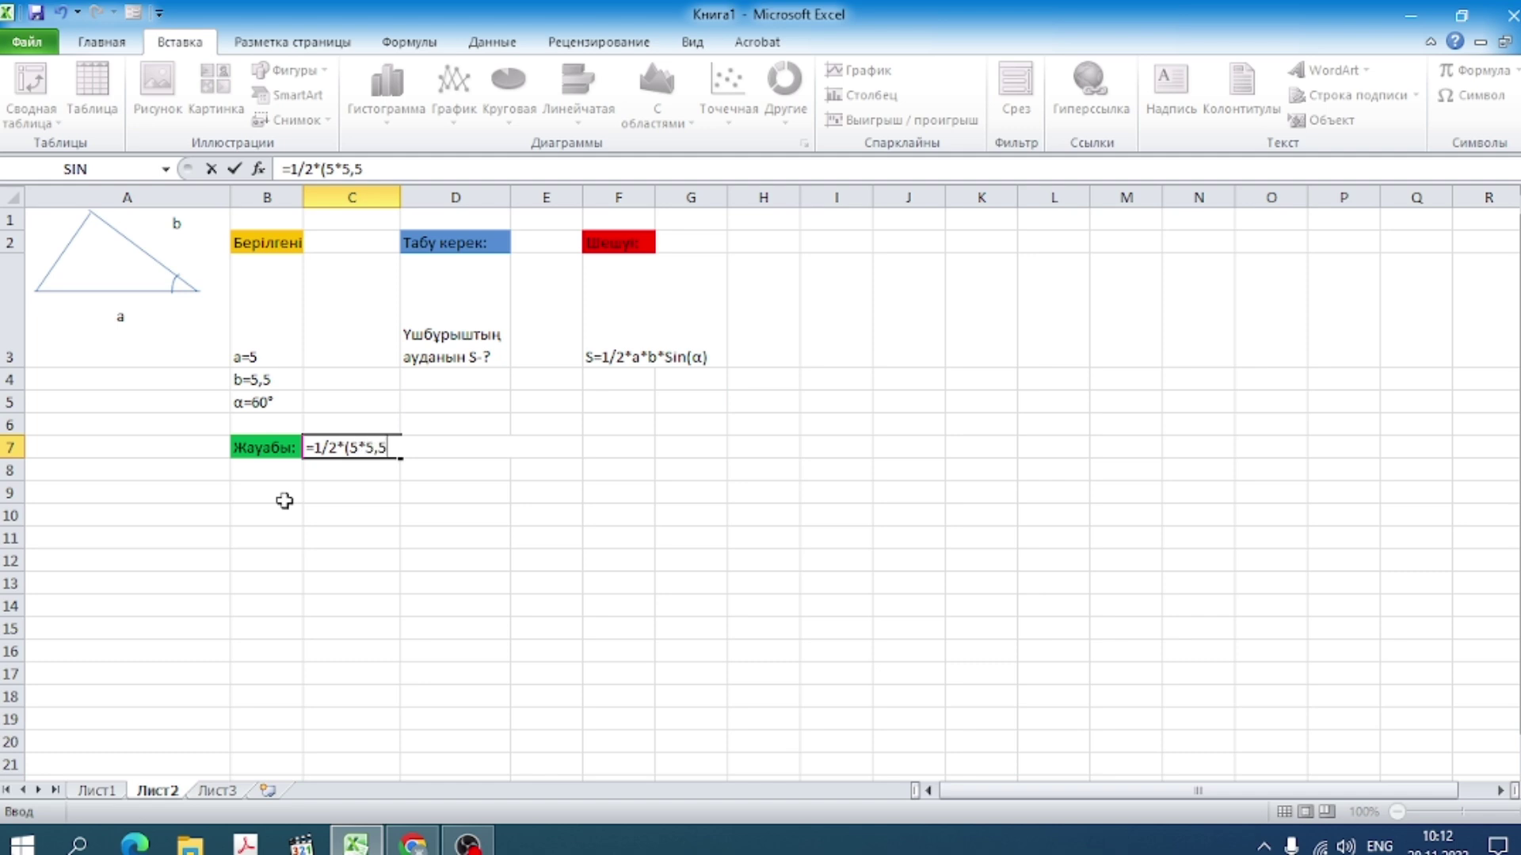
type("*")
type("S")
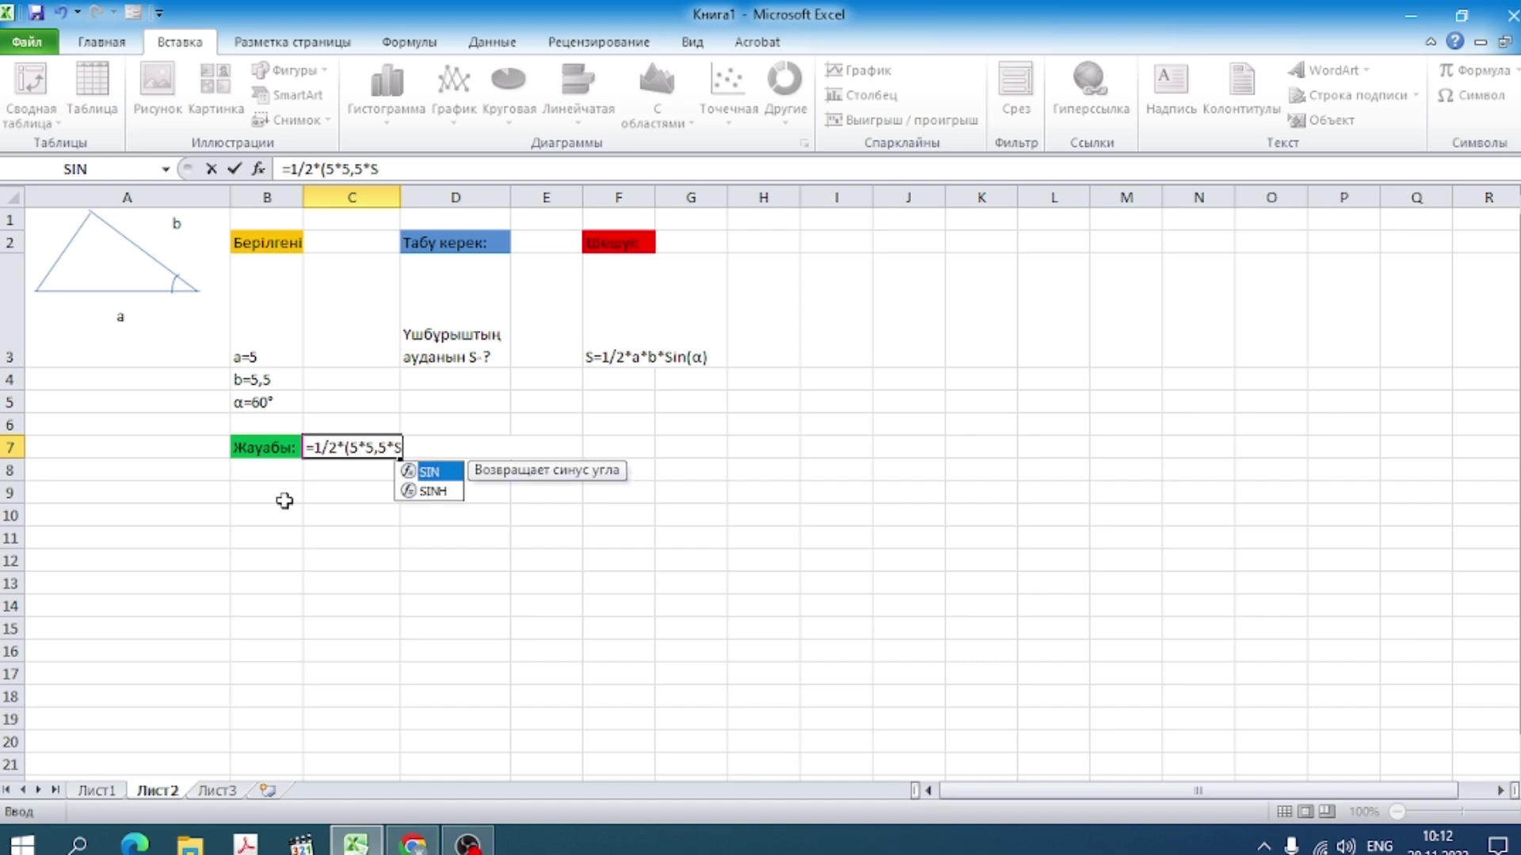
type("in")
type("(")
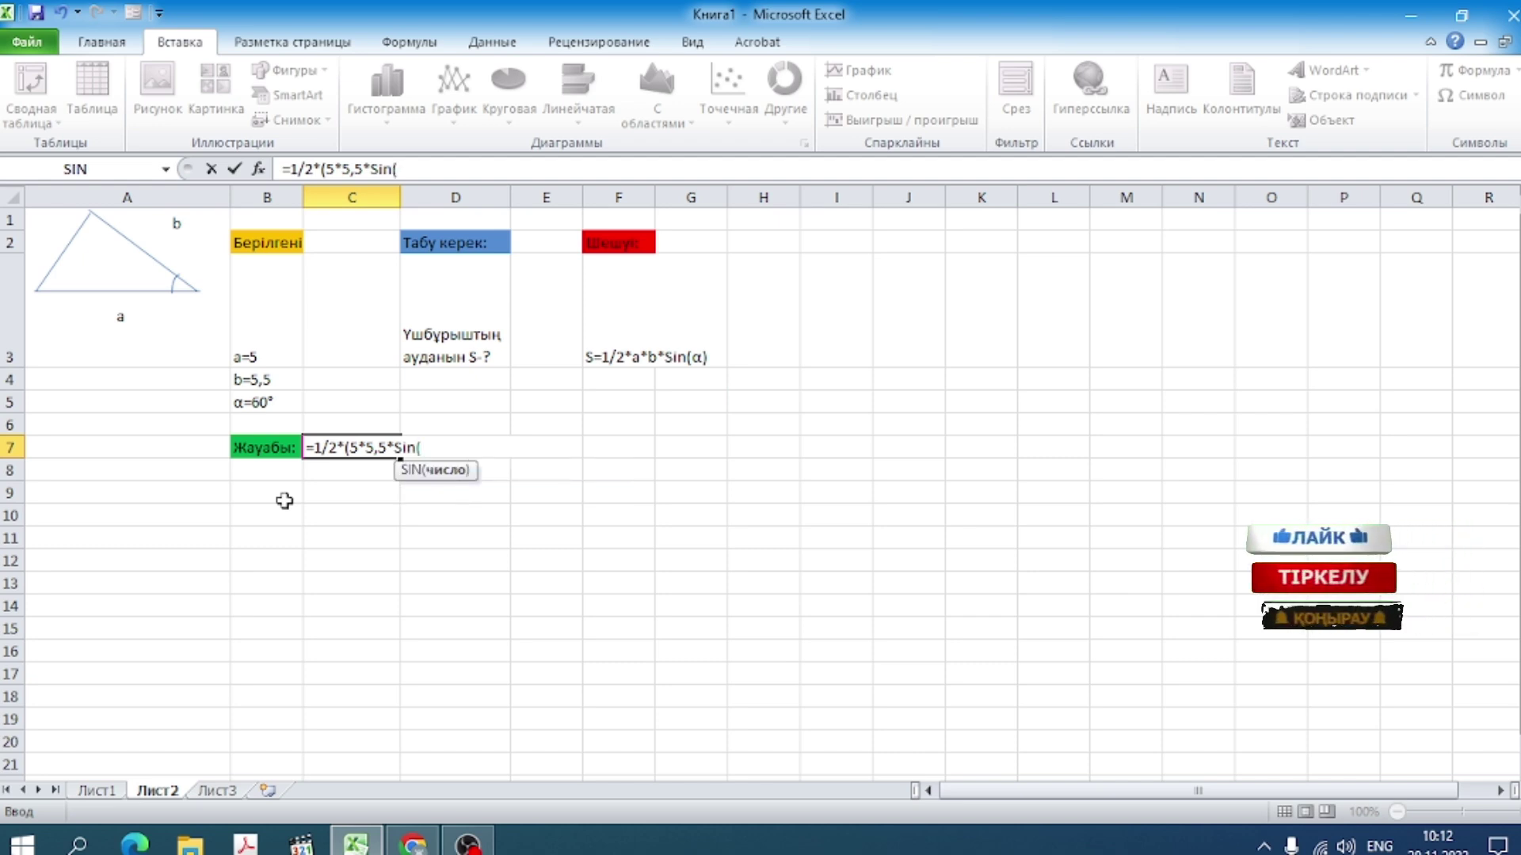
type("60")
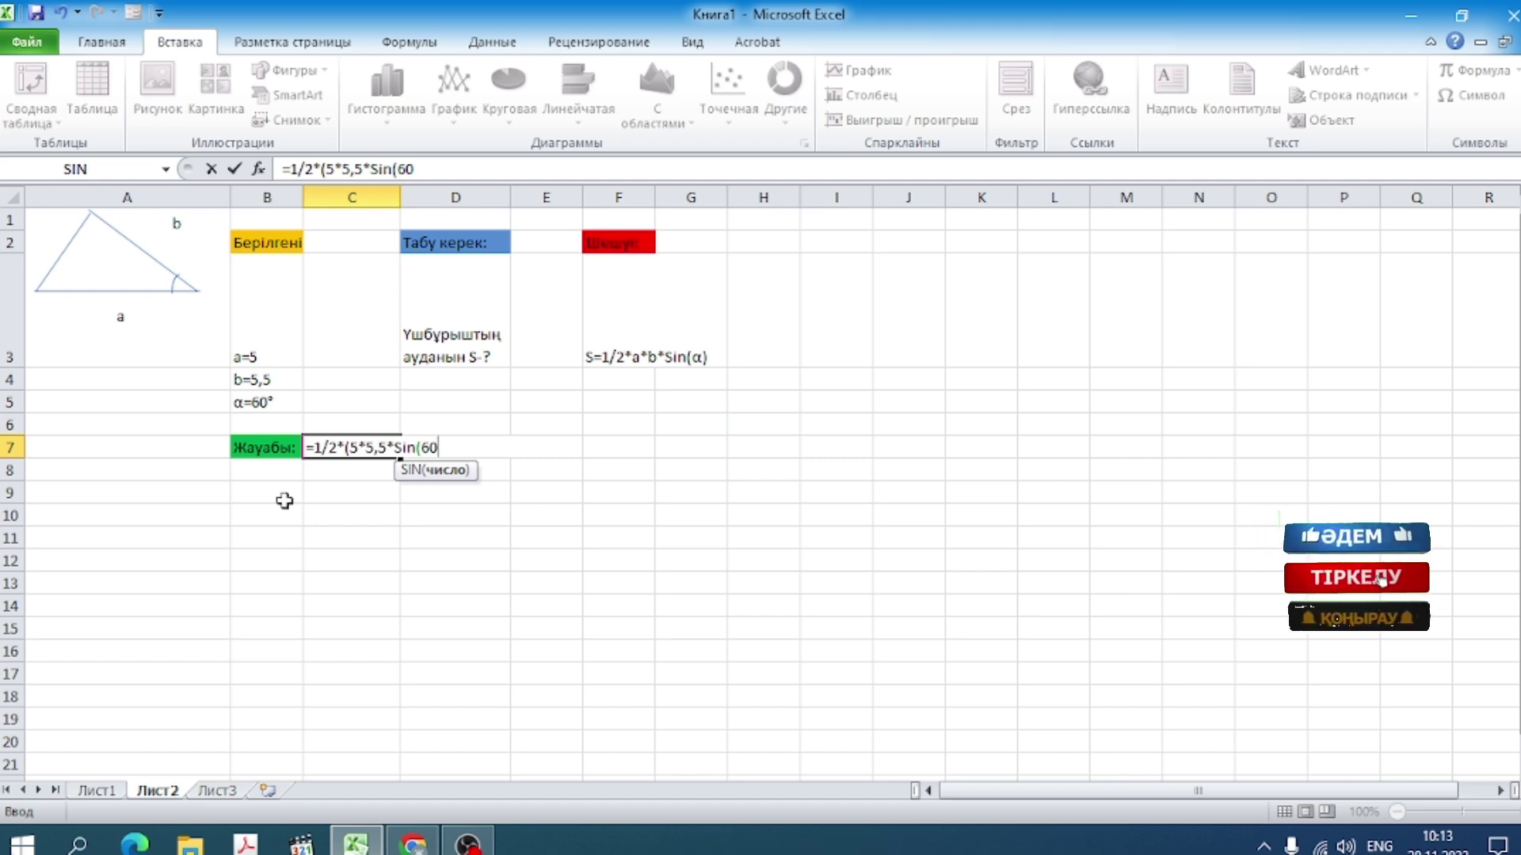
type("*")
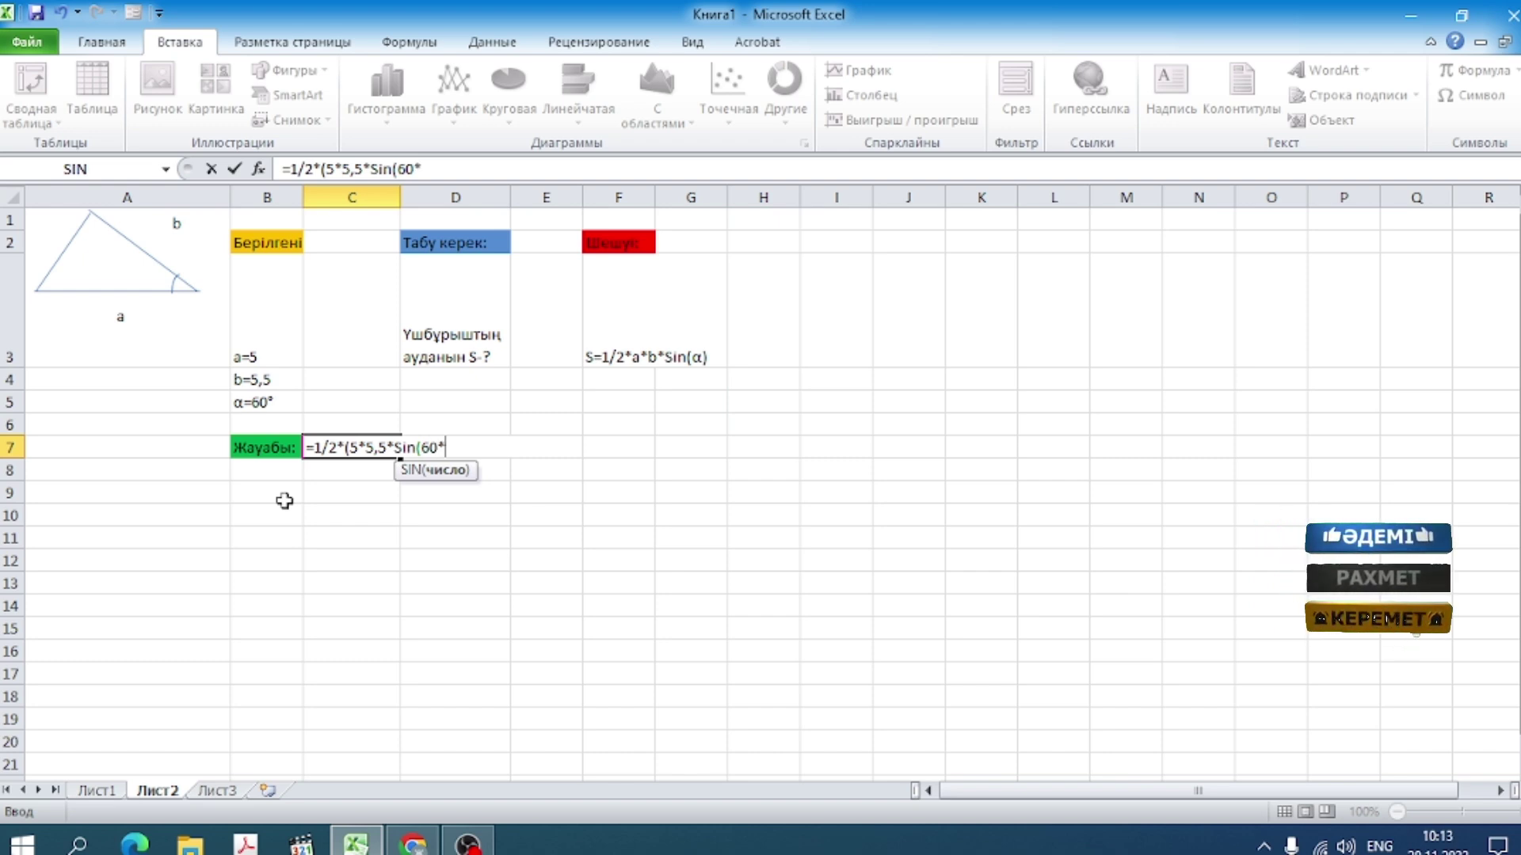
key("alt+shift")
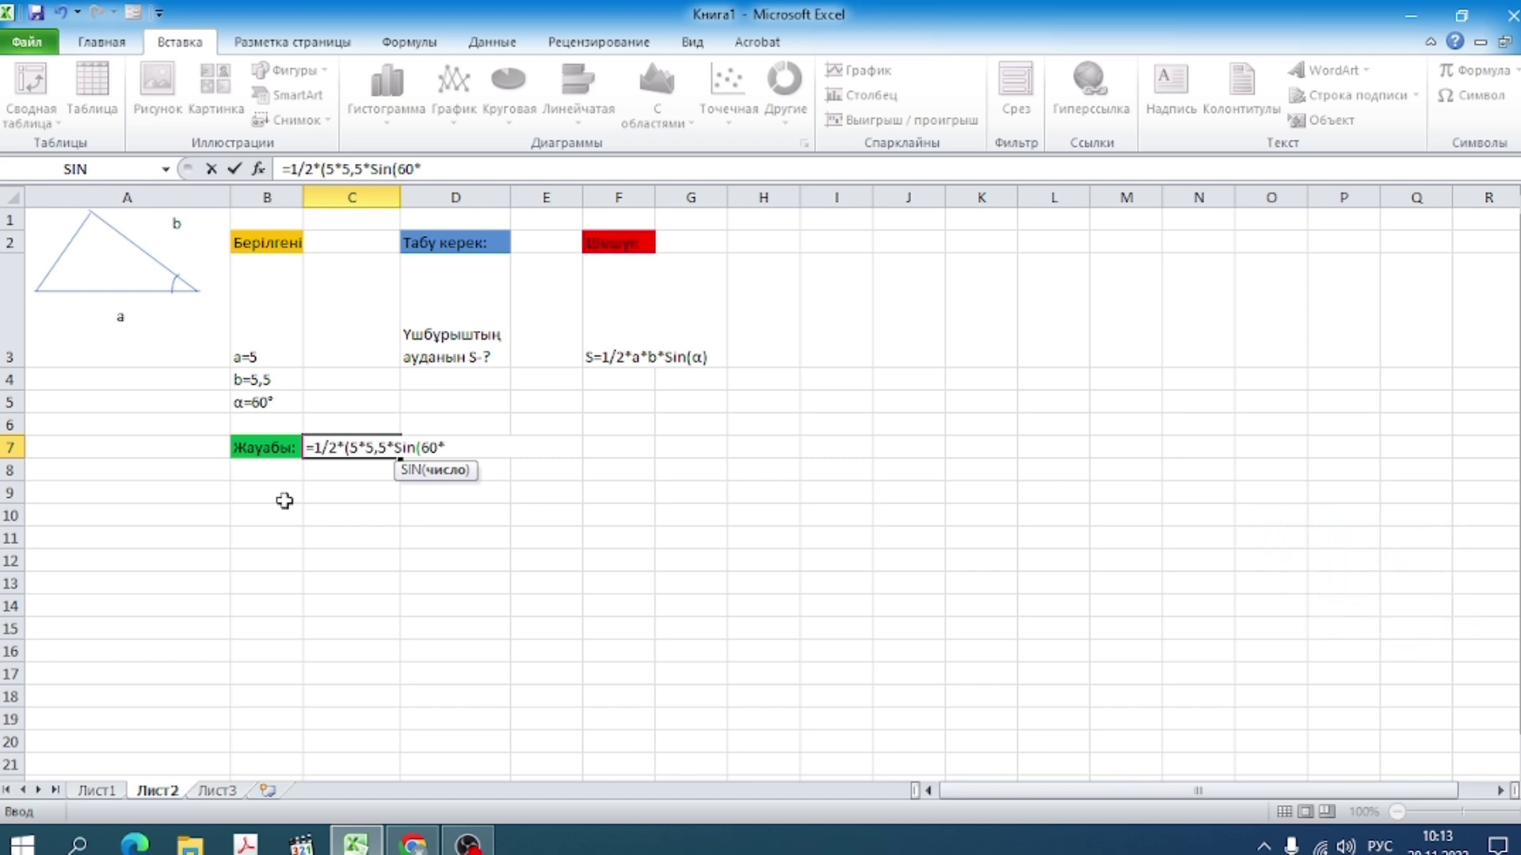
type("ПИ")
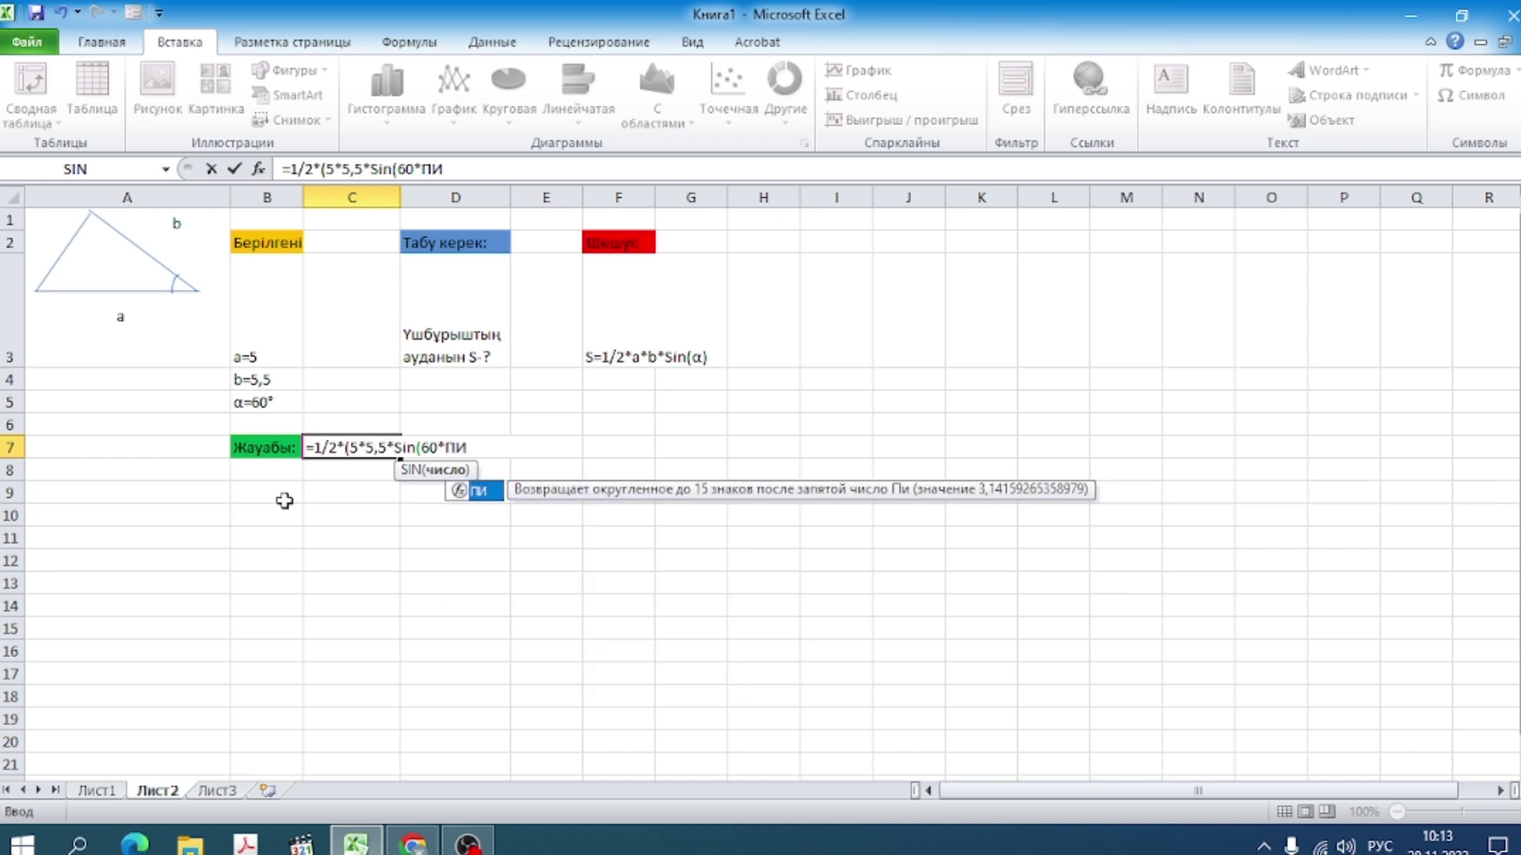
type("(")
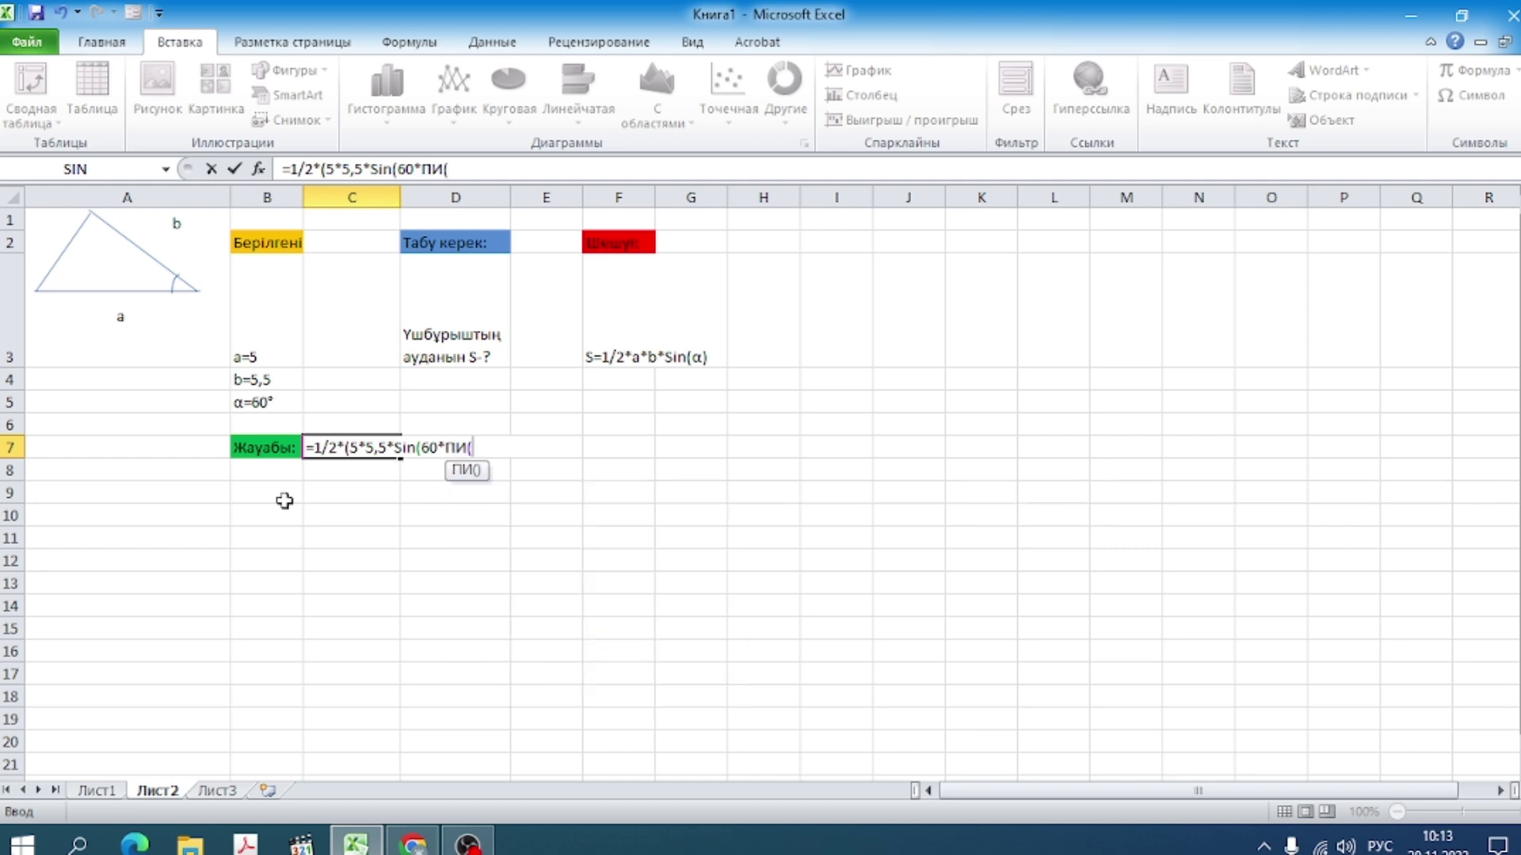
type(")")
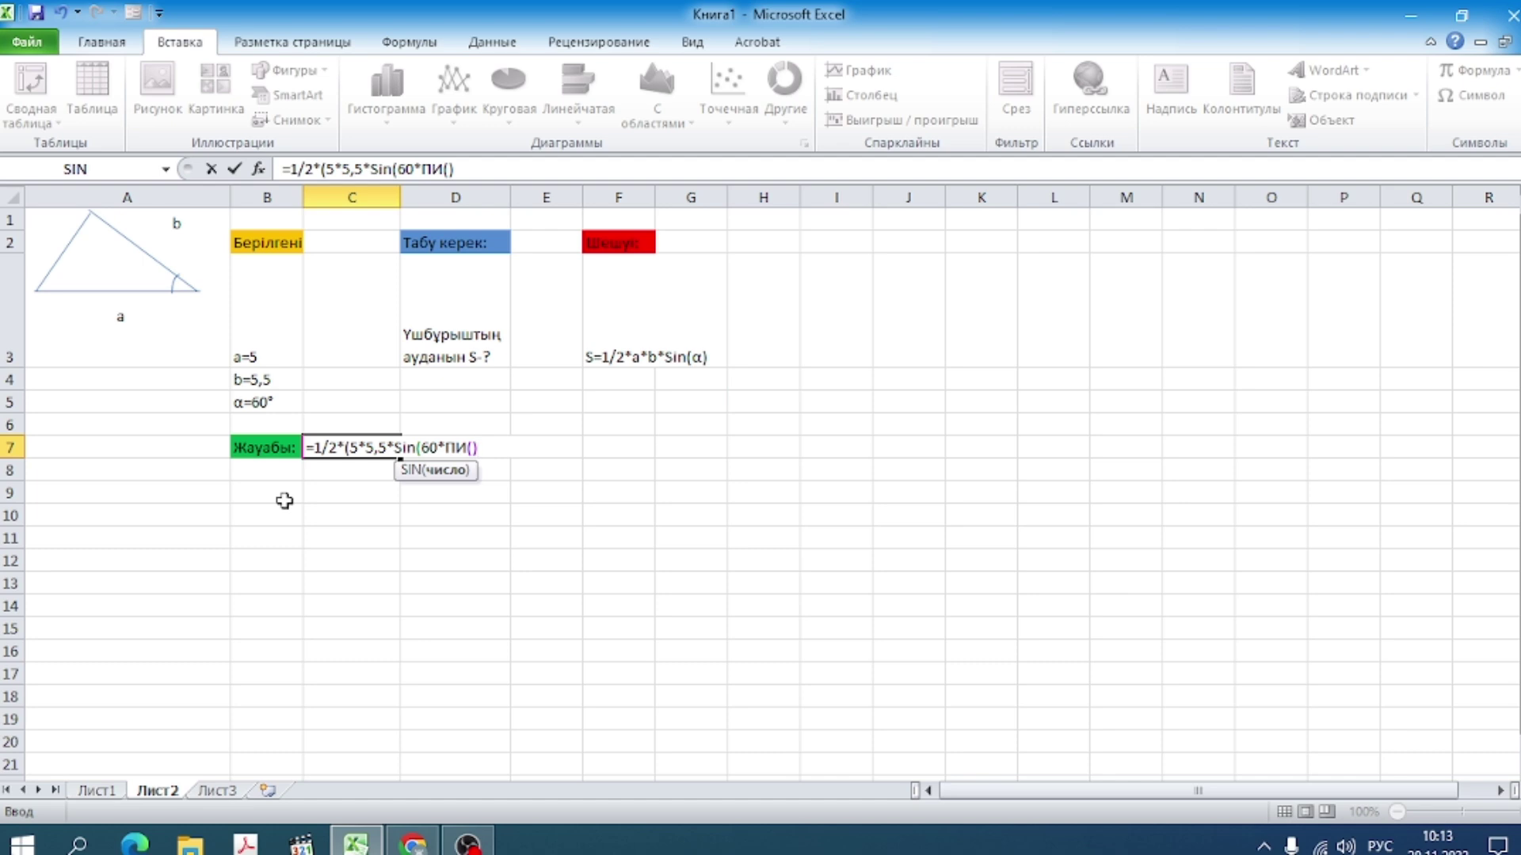
type(".")
key("BackSpace")
key("alt+shift")
key("alt+shift")
type("/180")
type(")")
type(")")
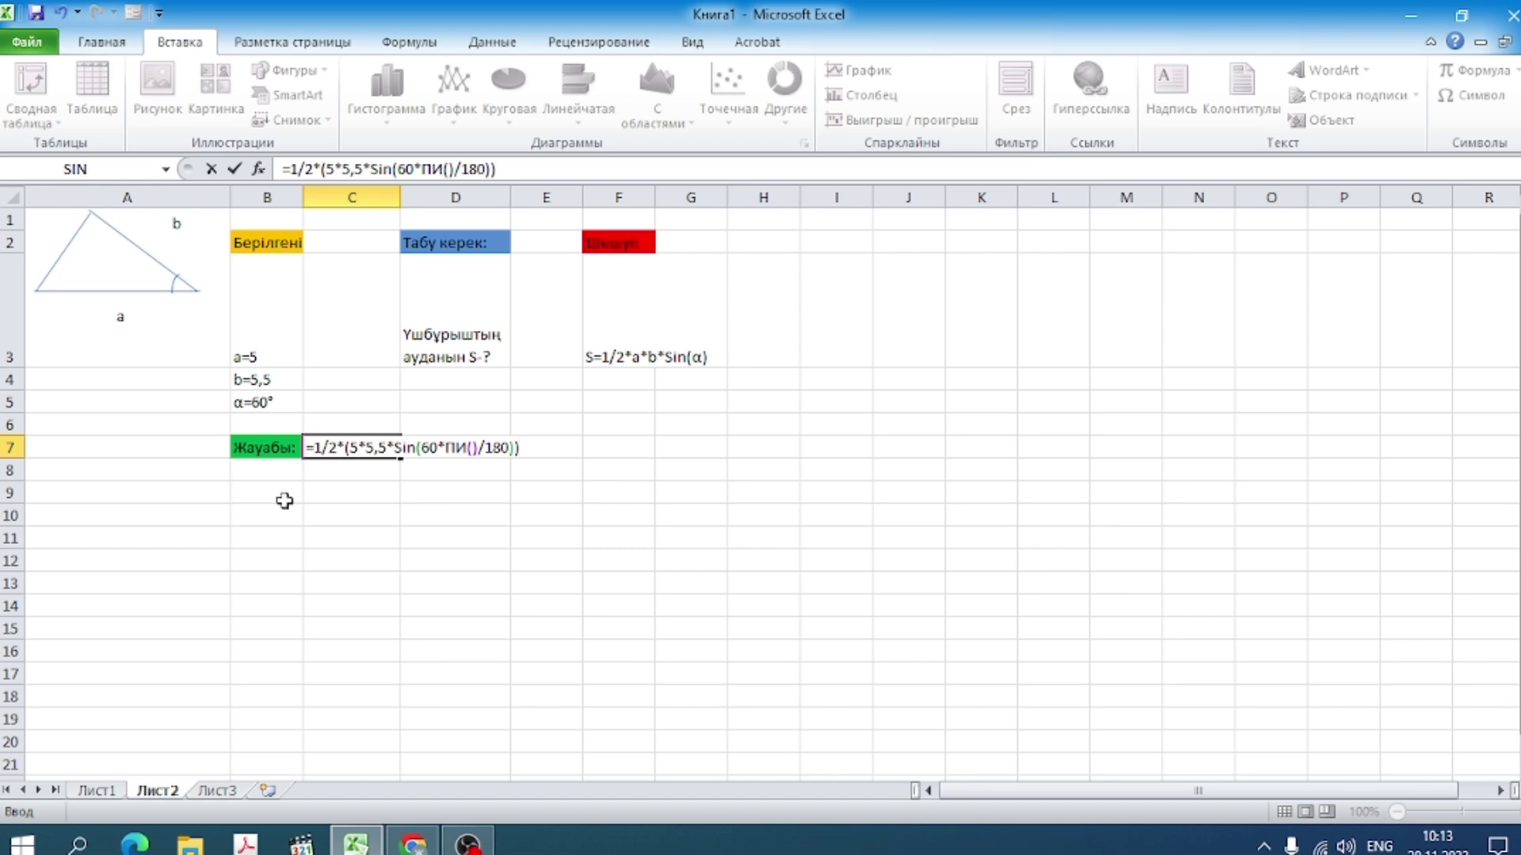
key("Return")
left_click(410, 560)
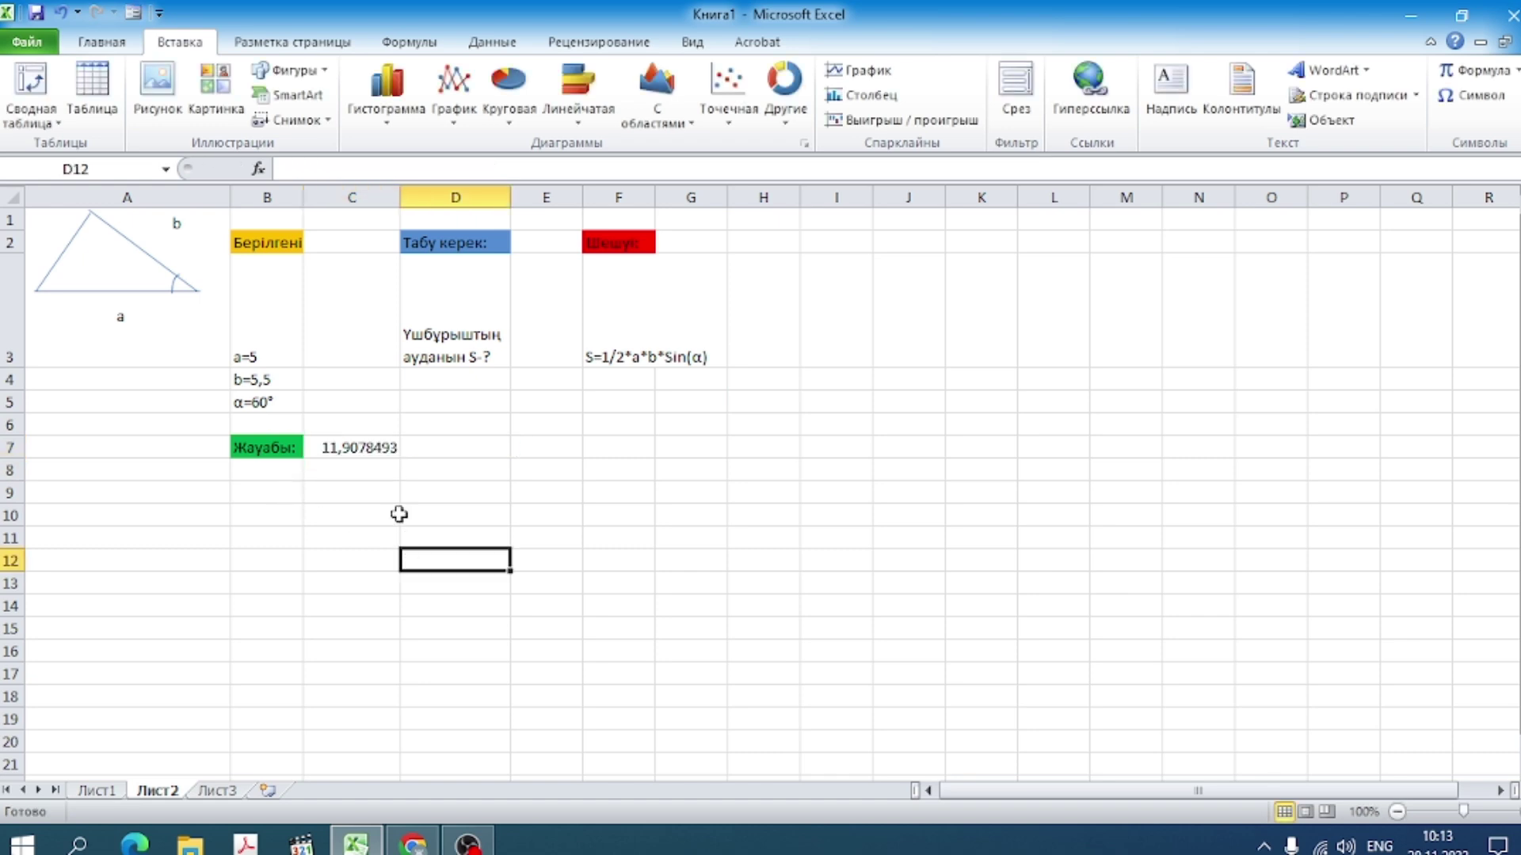